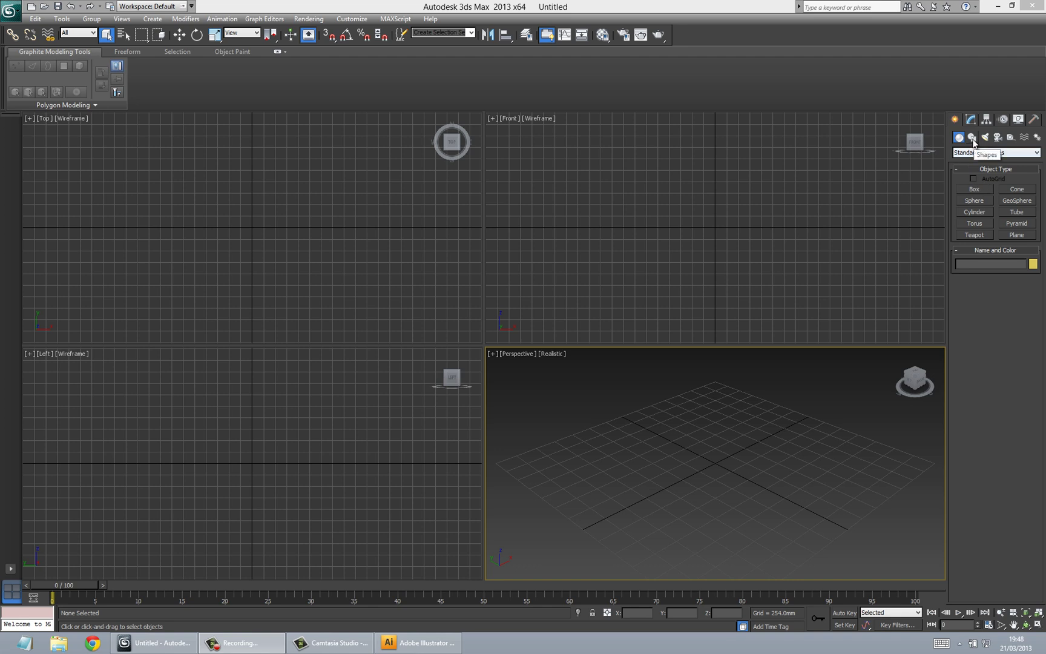
# - Create a Text spline and replace its default text with 'AGAINST DA GRAIN'
pyautogui.click(972, 137)
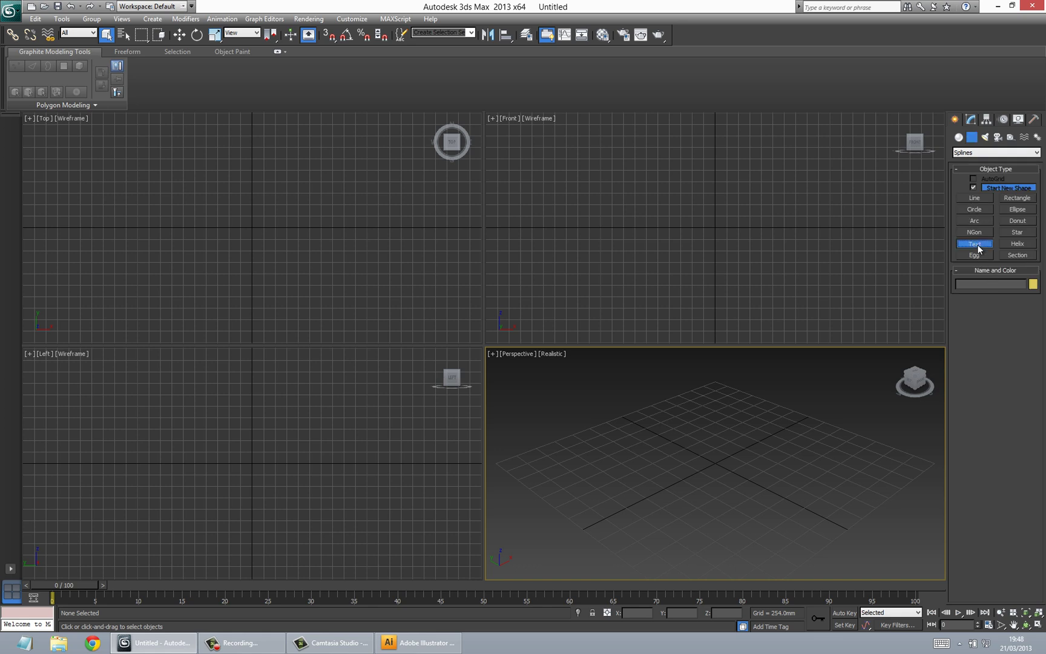
pyautogui.click(976, 243)
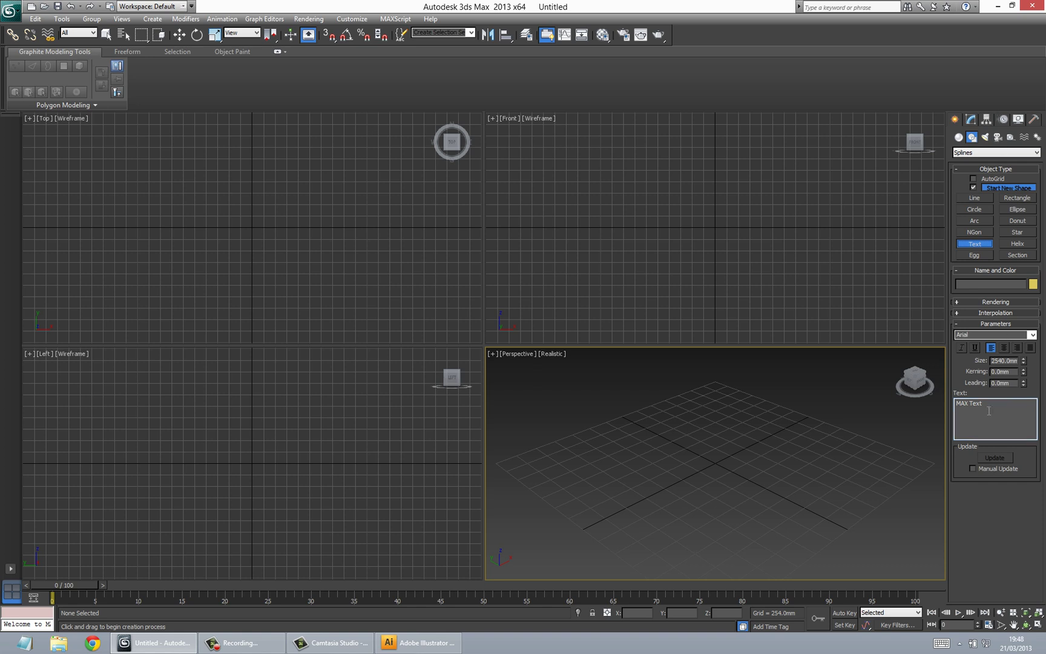
pyautogui.moveTo(1001, 404); pyautogui.dragTo(950, 554)
pyautogui.moveTo(967, 402); pyautogui.dragTo(935, 398)
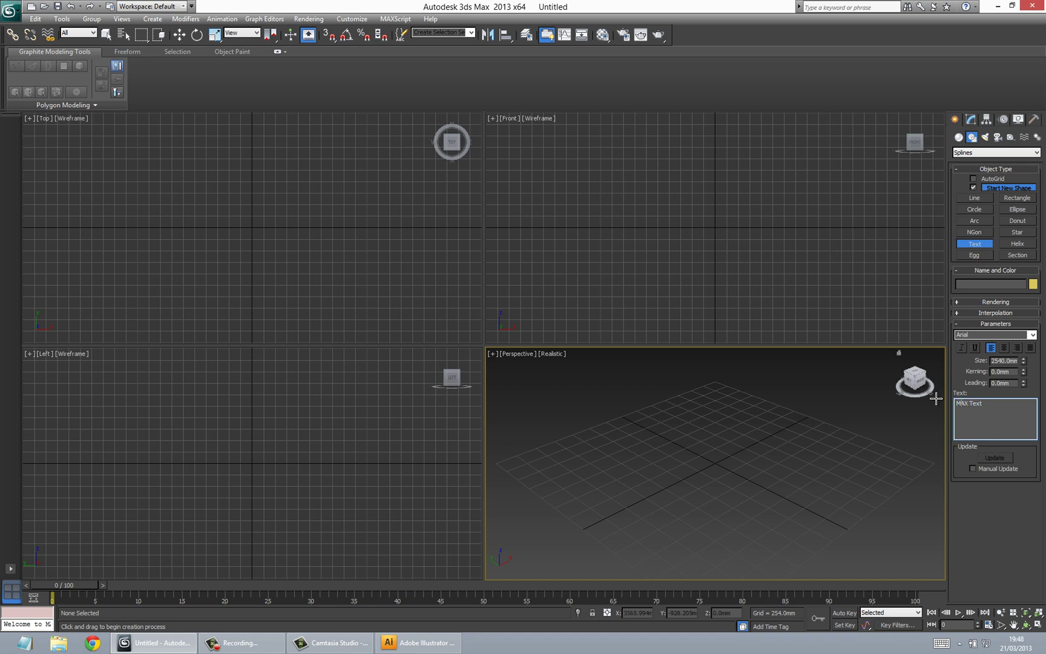
pyautogui.hotkey('ctrl', 'a')
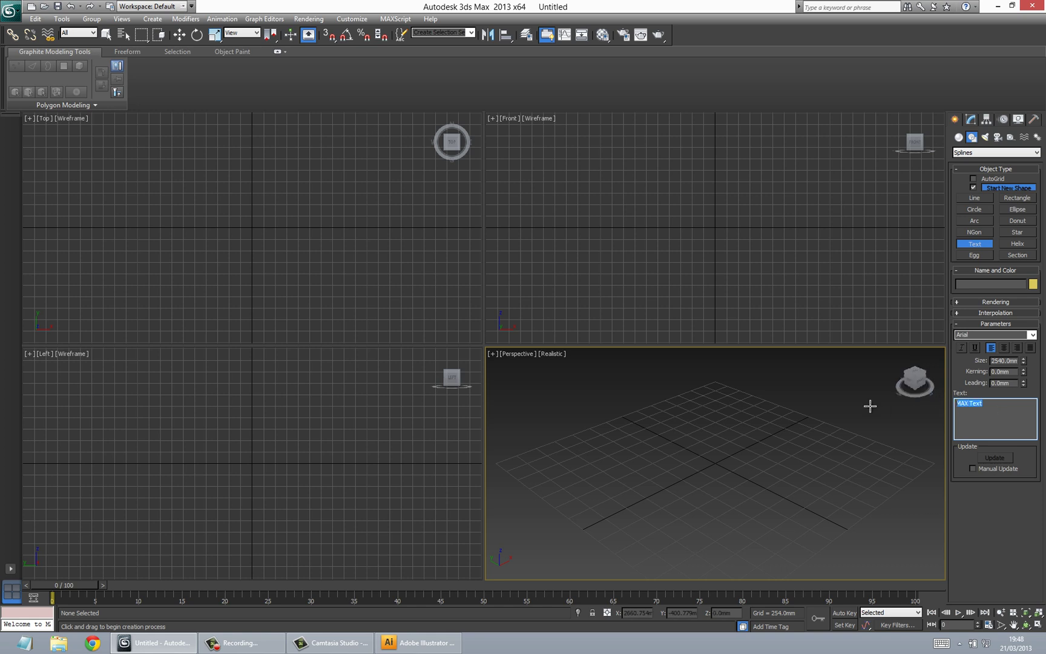
pyautogui.write('AGAINST DA GRAIN')
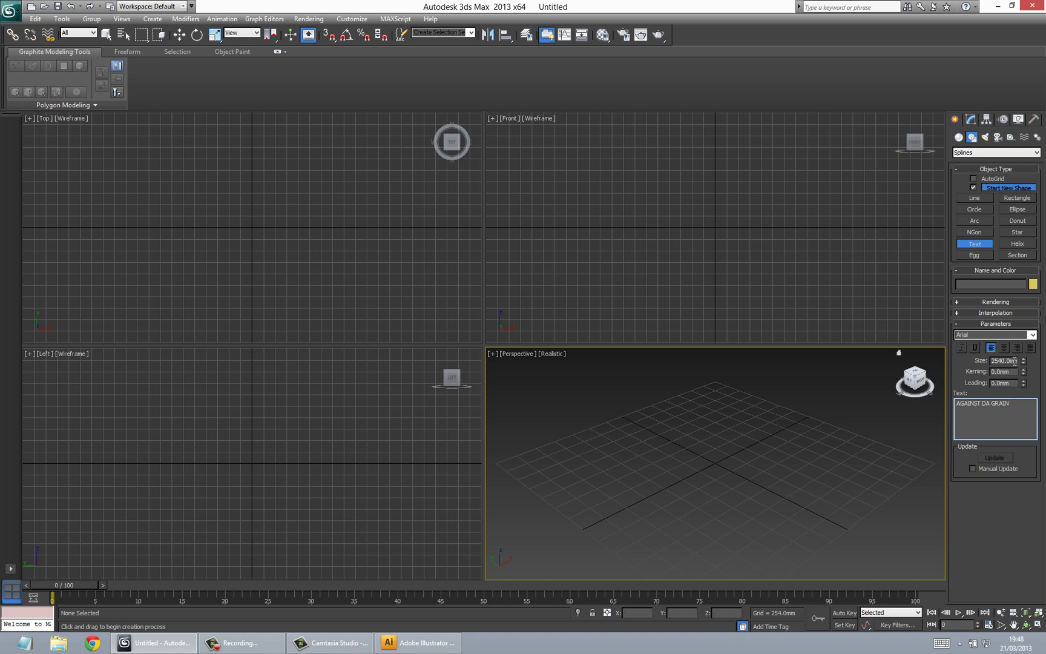
# - Set the text size to 500mm
pyautogui.doubleClick(1012, 360)
pyautogui.write('500mm')
pyautogui.press('Return')
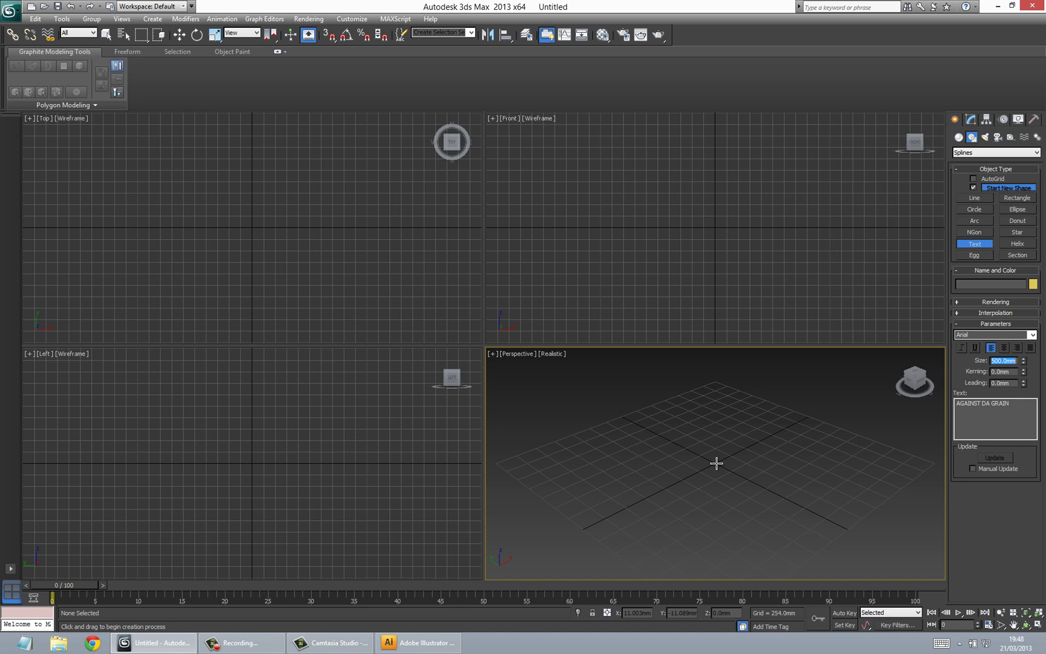
# - Place the text at the scene centre and rotate it 90° about X with Angle Snap on
pyautogui.moveTo(716, 463); pyautogui.dragTo(723, 460)
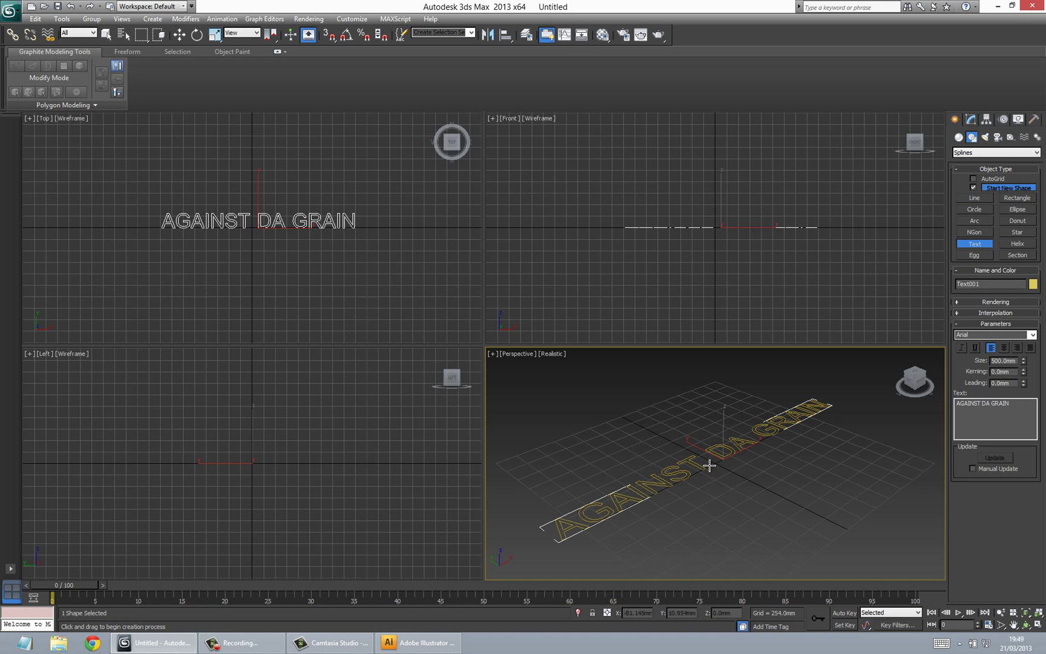
pyautogui.press('e')
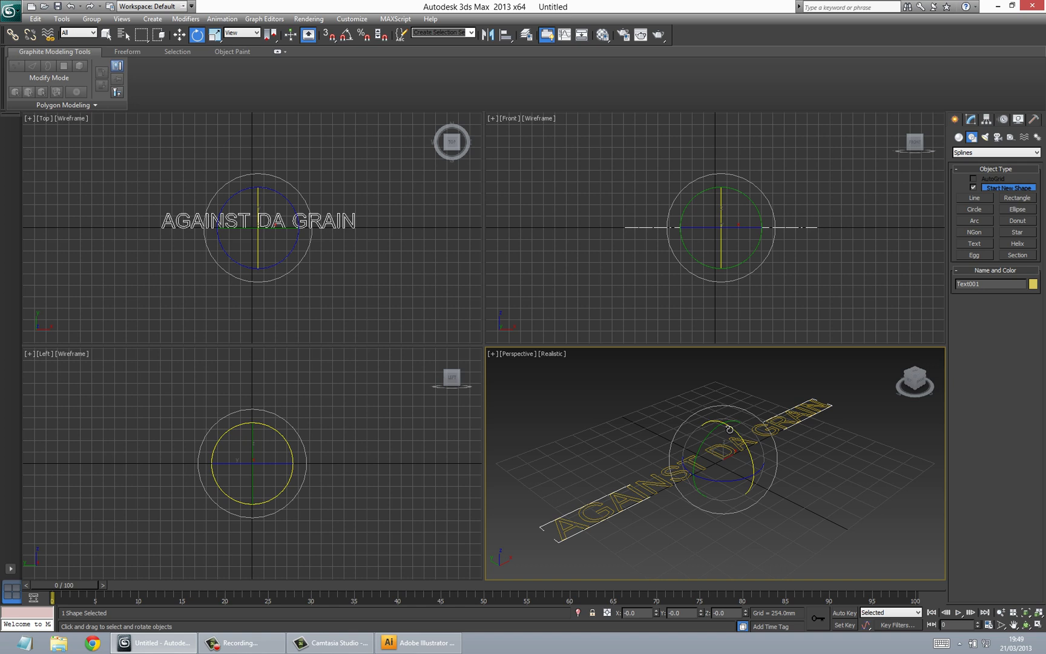
pyautogui.moveTo(730, 429); pyautogui.dragTo(740, 458)
pyautogui.press('a')
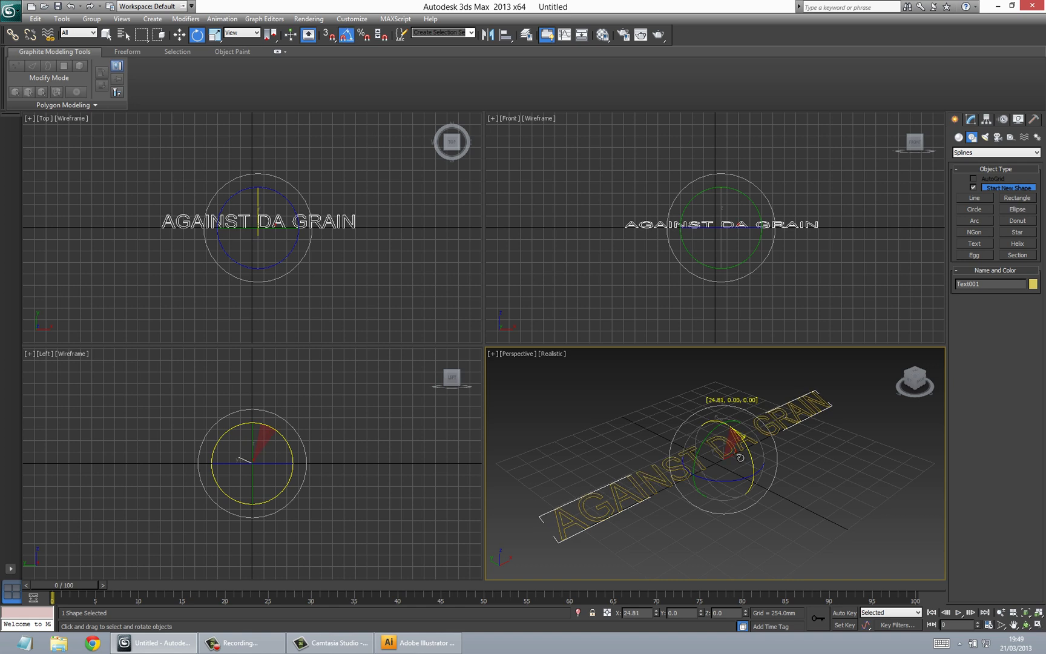
pyautogui.press('a')
pyautogui.press('a')
pyautogui.moveTo(740, 458); pyautogui.dragTo(751, 478)
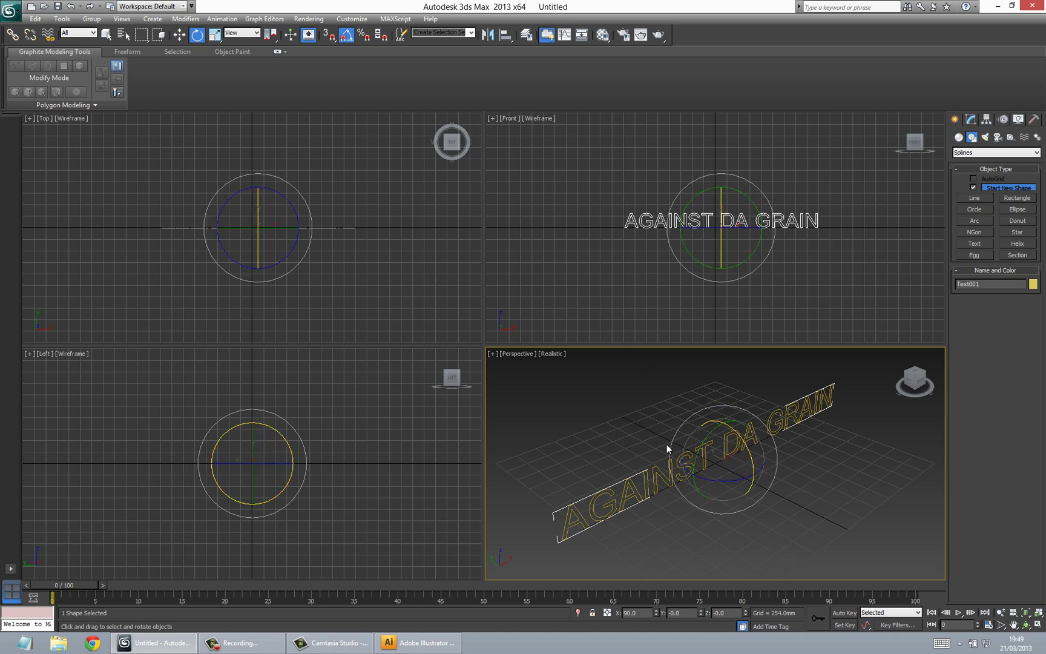
pyautogui.hotkey('alt', 'w')
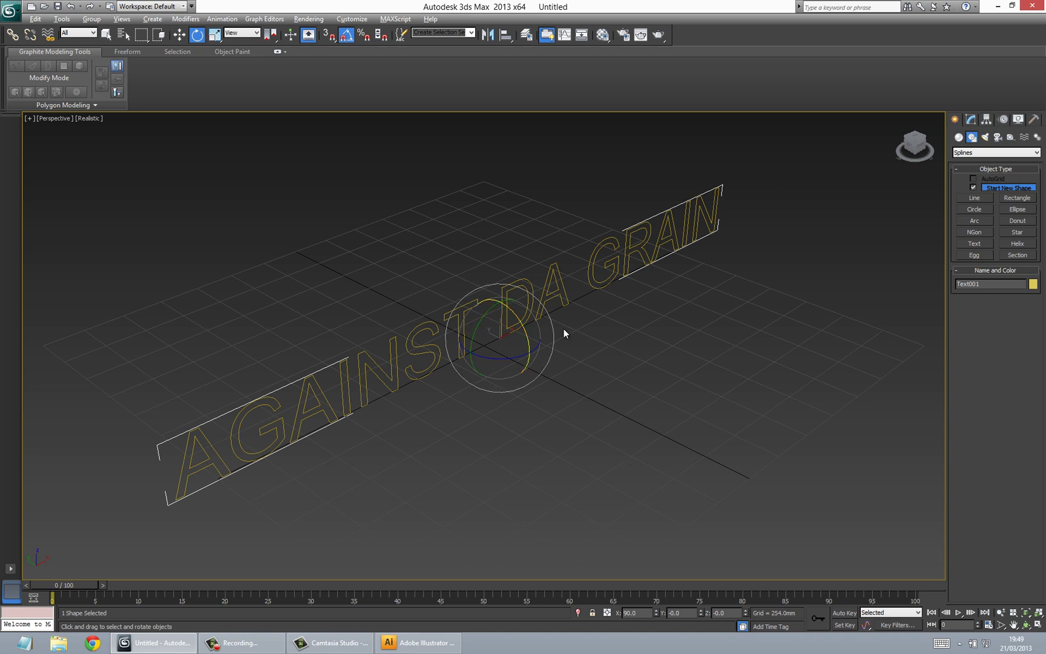
pyautogui.rightClick(696, 312)
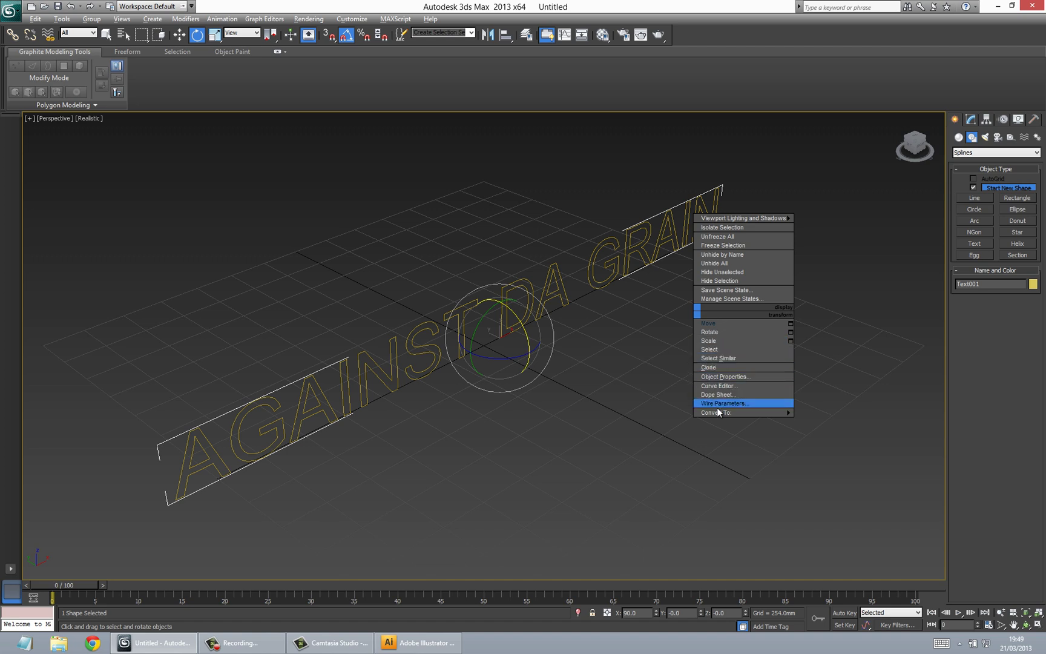
pyautogui.moveTo(722, 413)
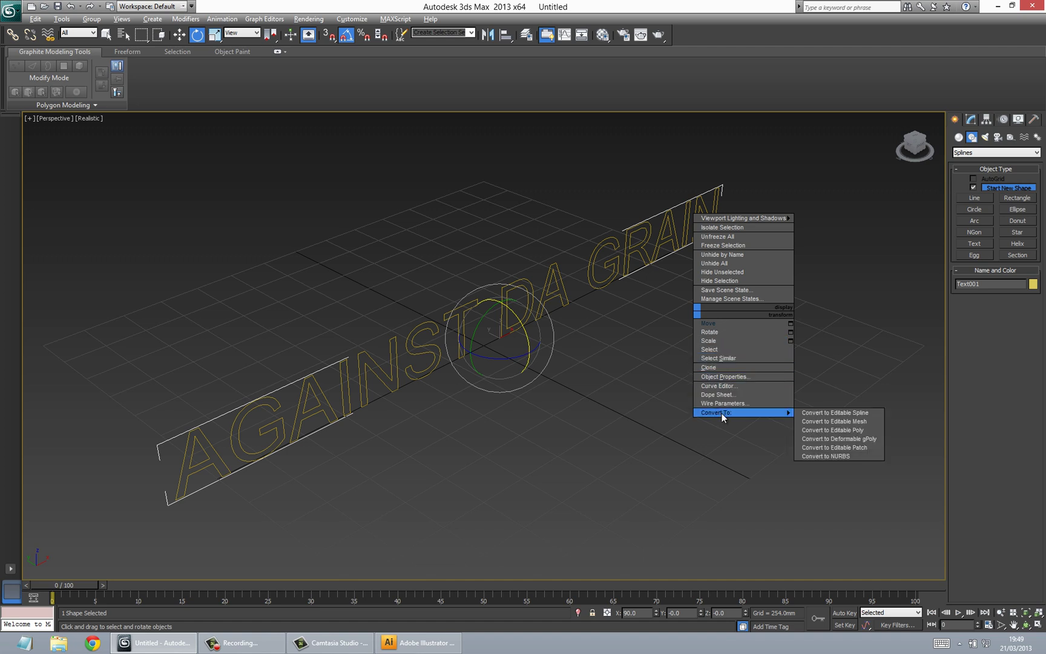
pyautogui.click(863, 431)
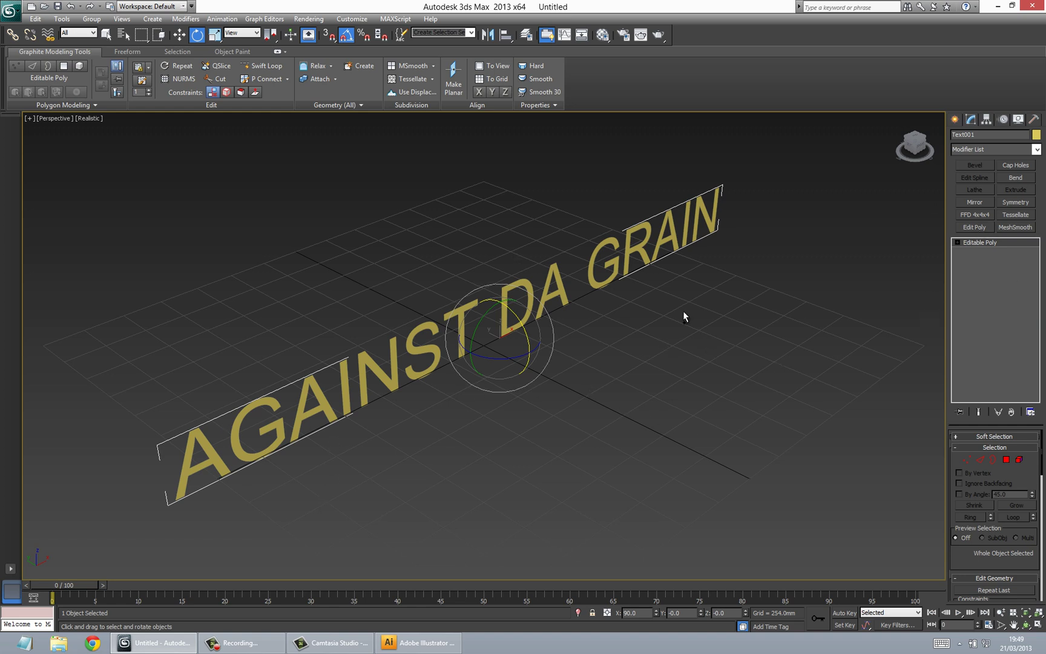
pyautogui.hotkey('ctrl', 'z')
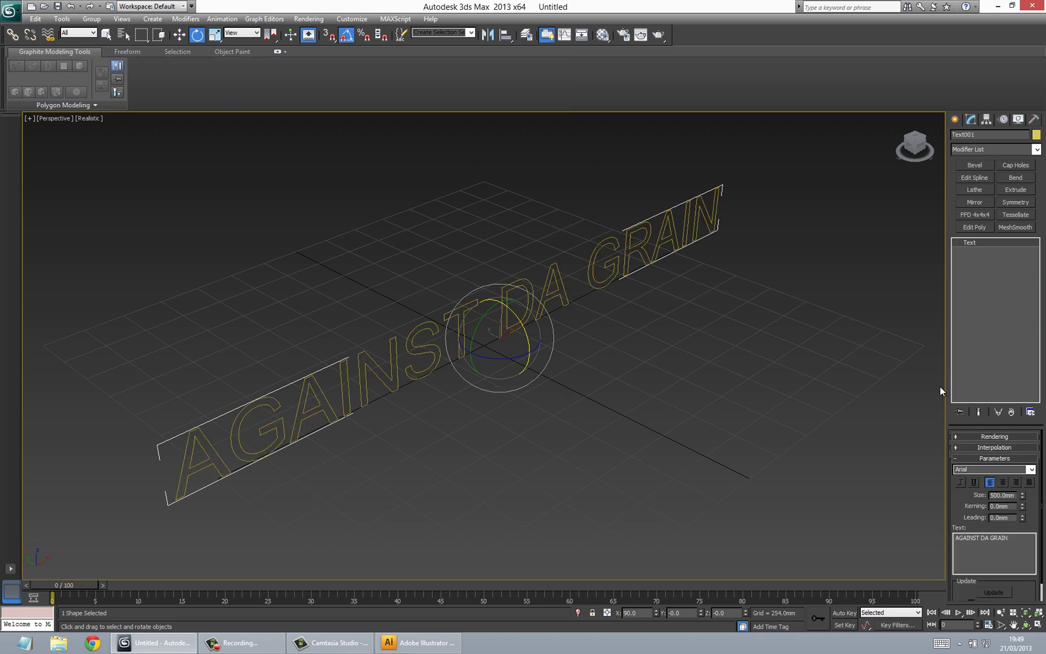
# - Switch the text's font to Candara Bold and expand the Interpolation rollout
pyautogui.click(984, 472)
pyautogui.click(1031, 469)
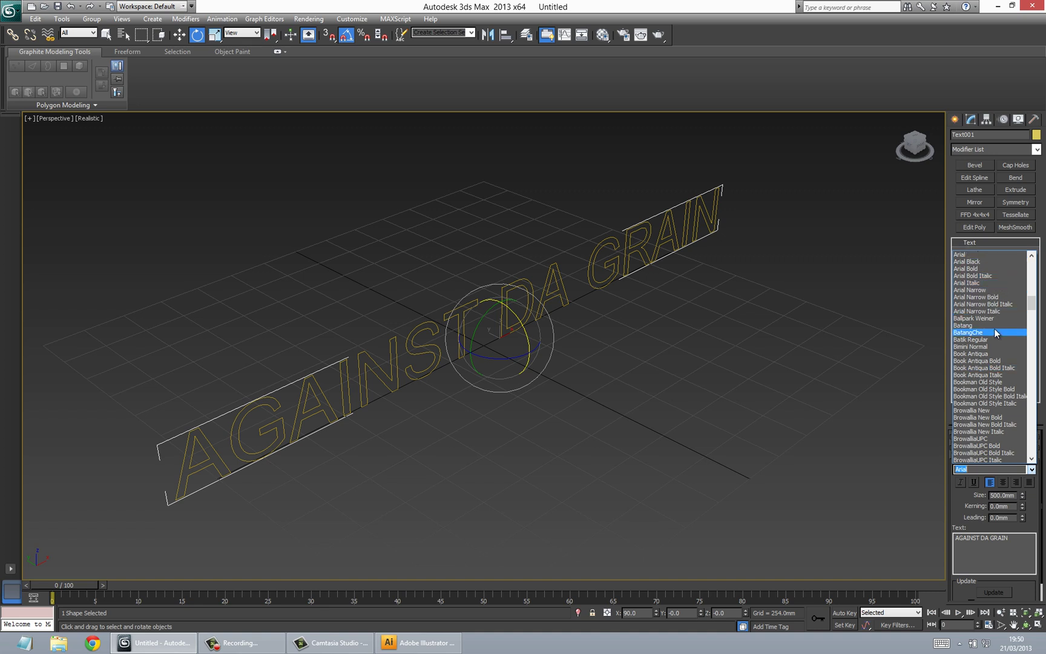
pyautogui.click(979, 319)
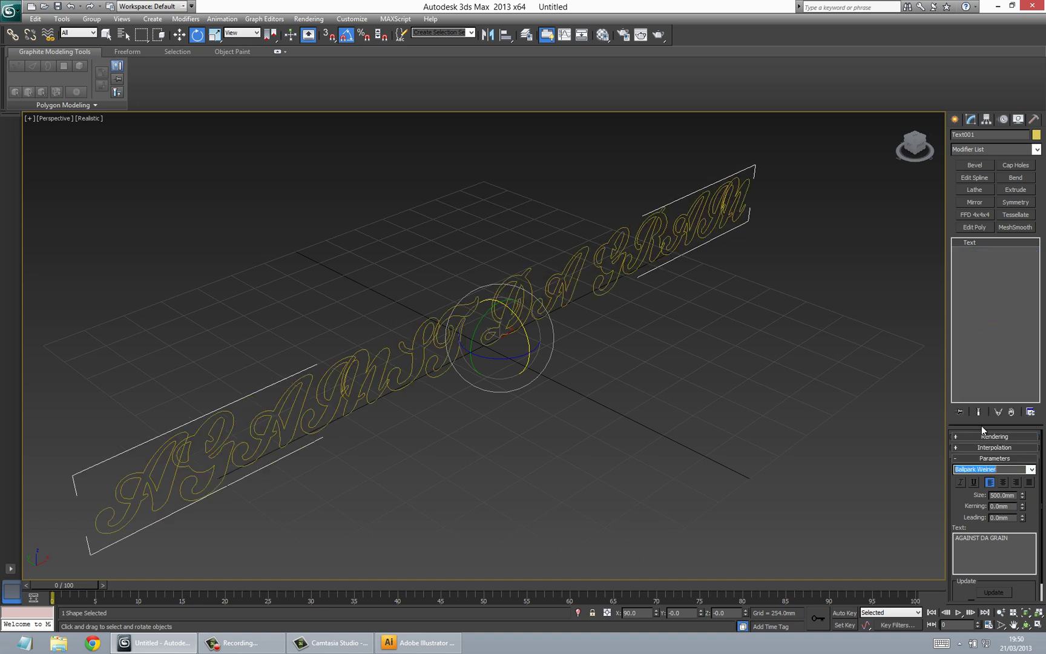
pyautogui.scroll(-2, 1002, 470)
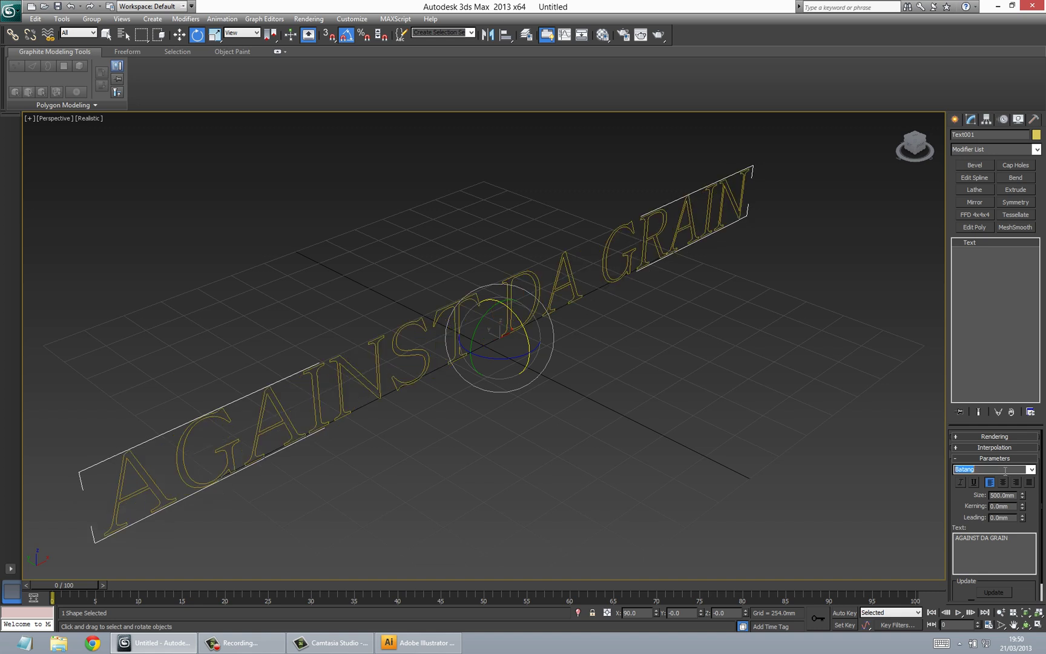
pyautogui.scroll(-2, 1005, 470)
pyautogui.scroll(-2, 1005, 471)
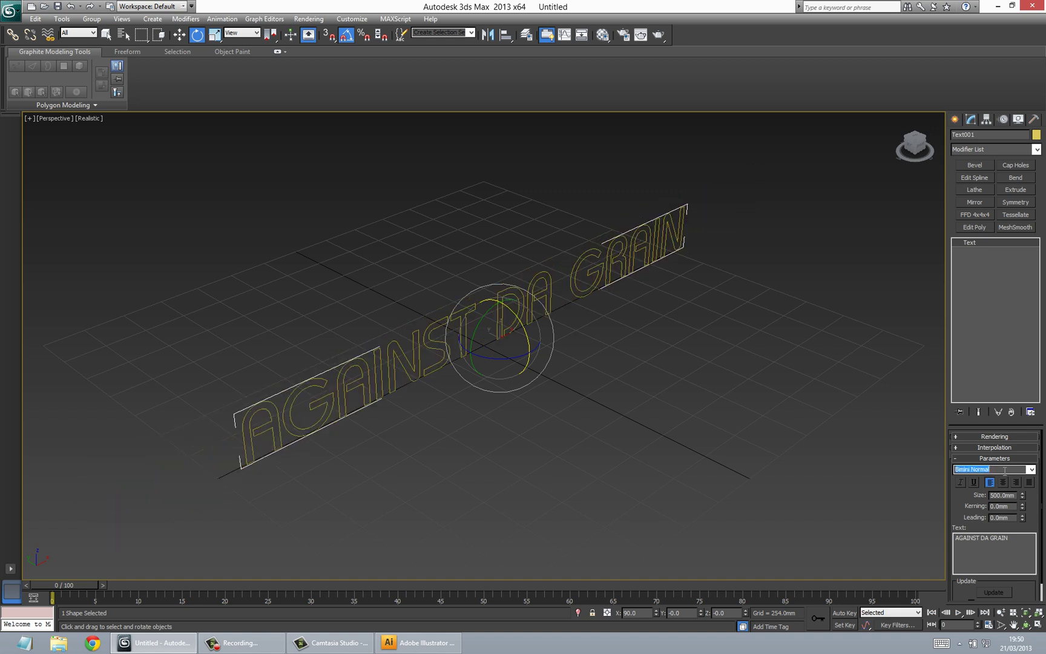
pyautogui.scroll(-5, 1005, 470)
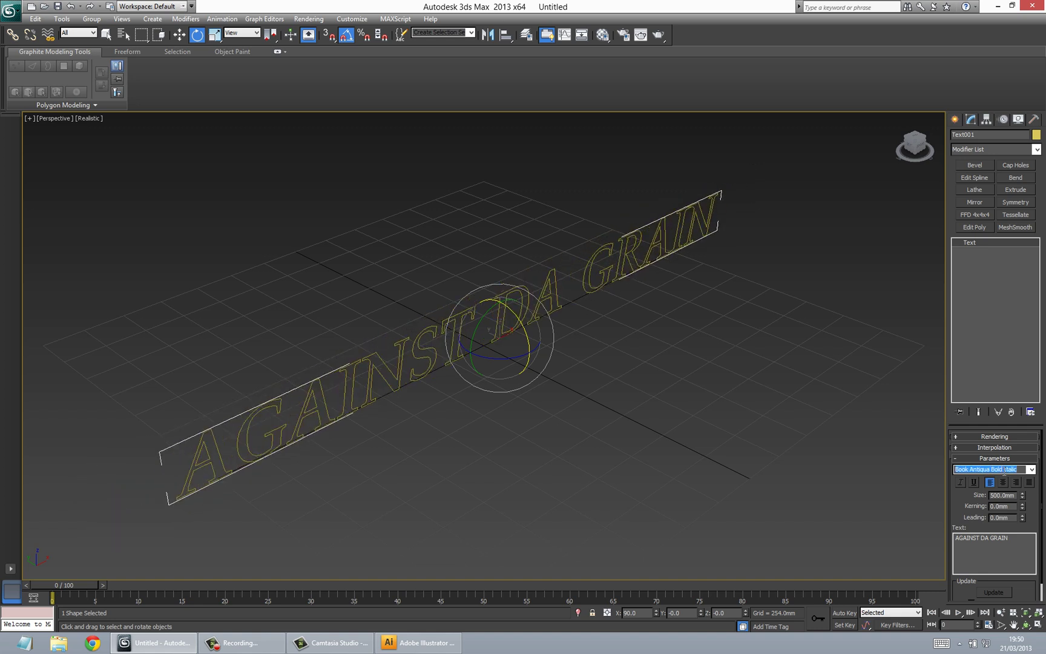
pyautogui.click(1030, 469)
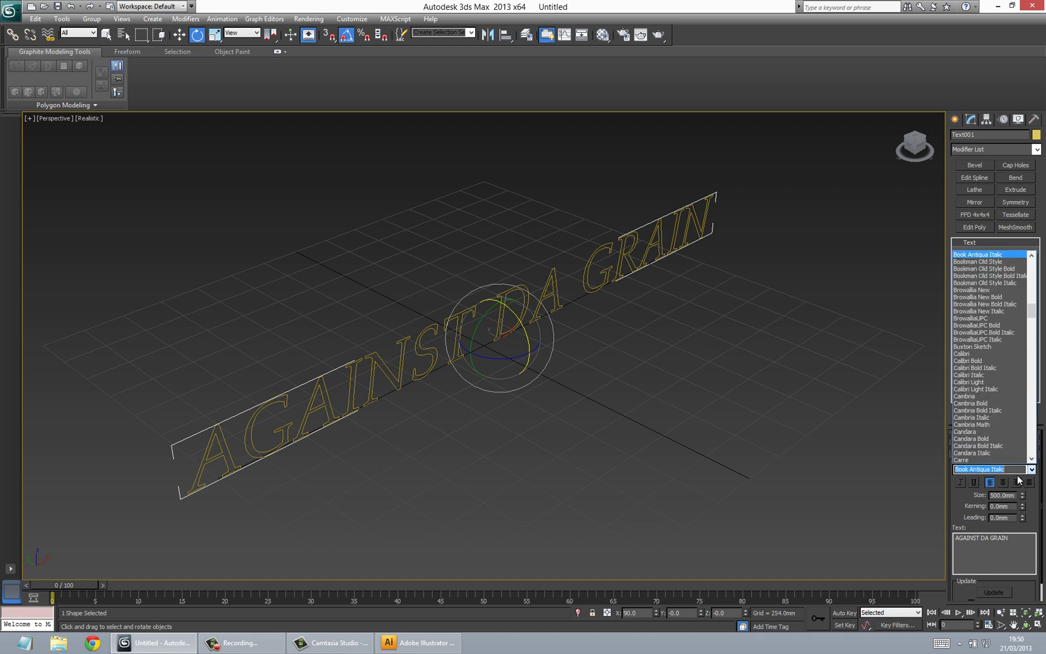
pyautogui.click(976, 443)
pyautogui.scroll(-5, 977, 439)
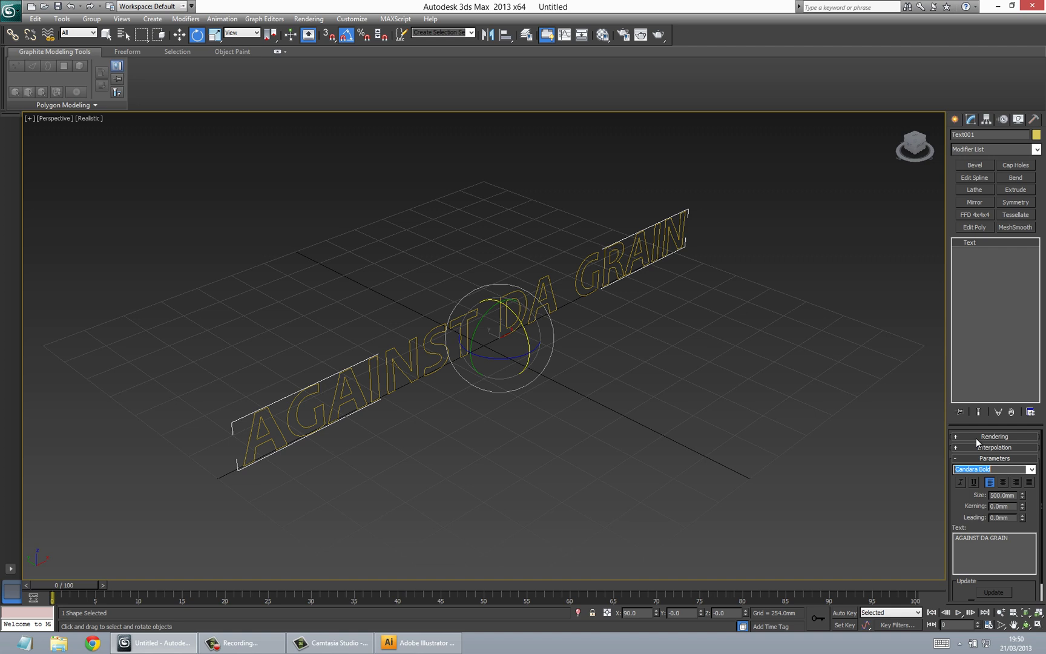
pyautogui.click(956, 447)
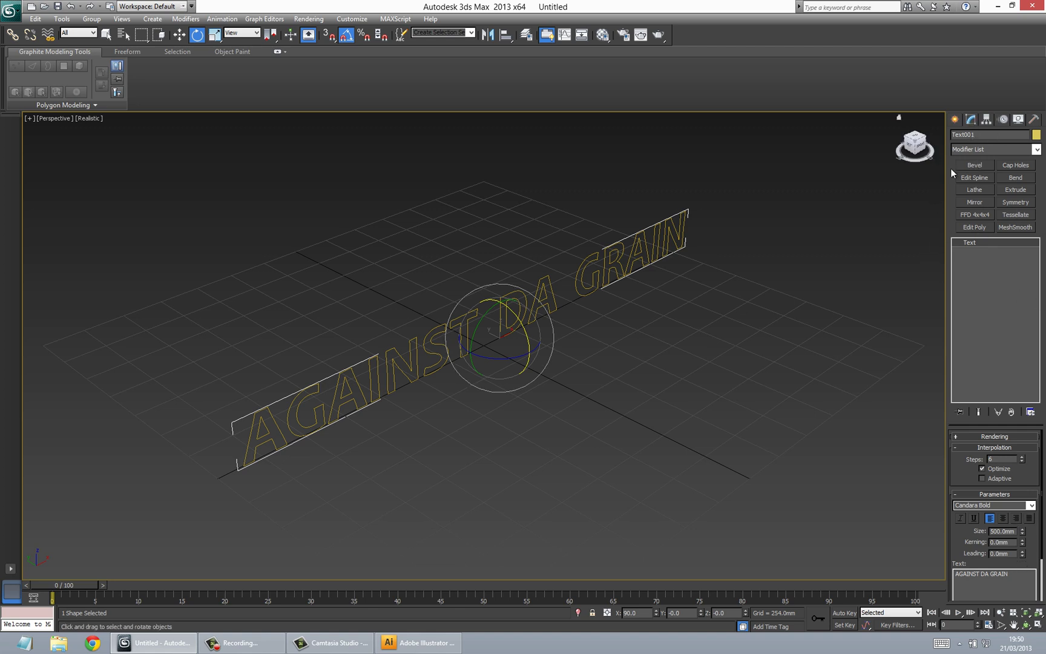
pyautogui.click(1015, 189)
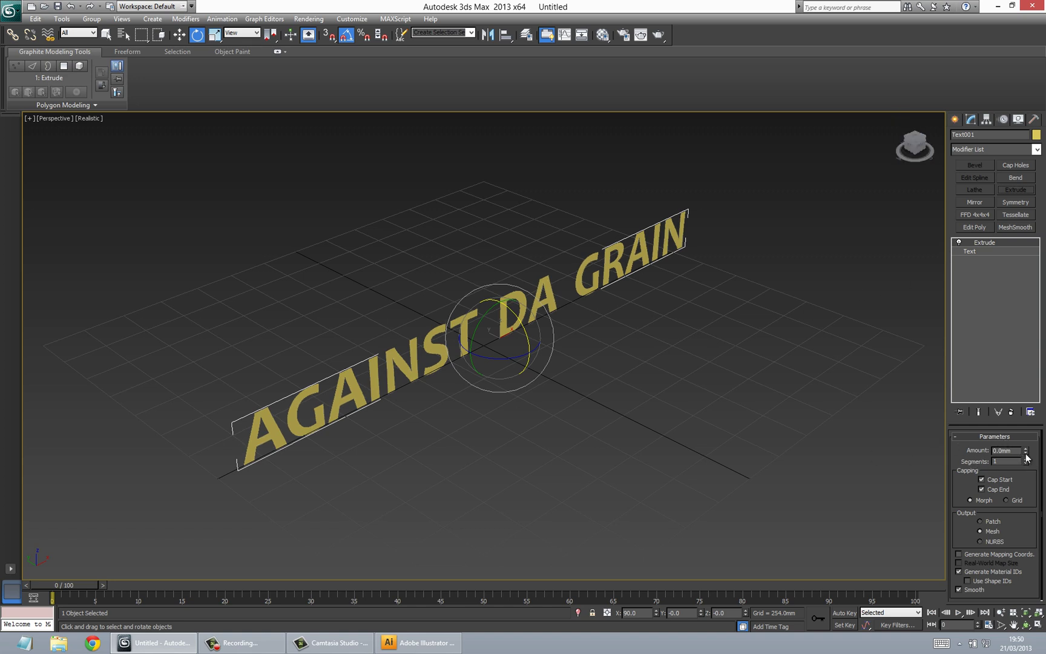
pyautogui.moveTo(1026, 450)
pyautogui.mouseDown()
pyautogui.moveTo(1026, 426)
pyautogui.moveTo(1025, 442)
pyautogui.mouseUp()
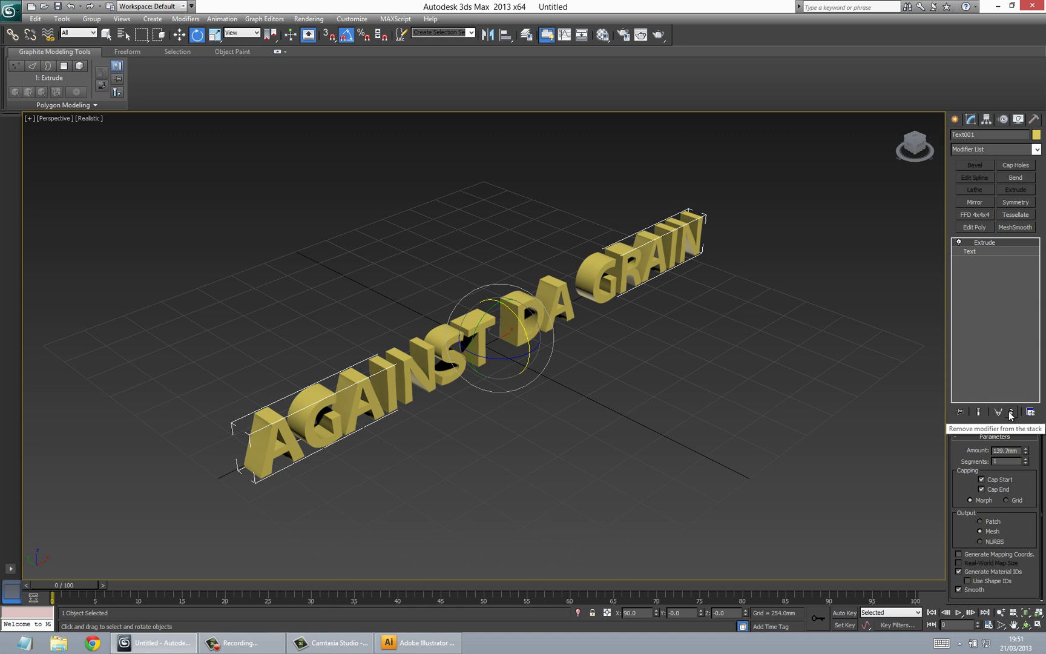
pyautogui.click(1011, 413)
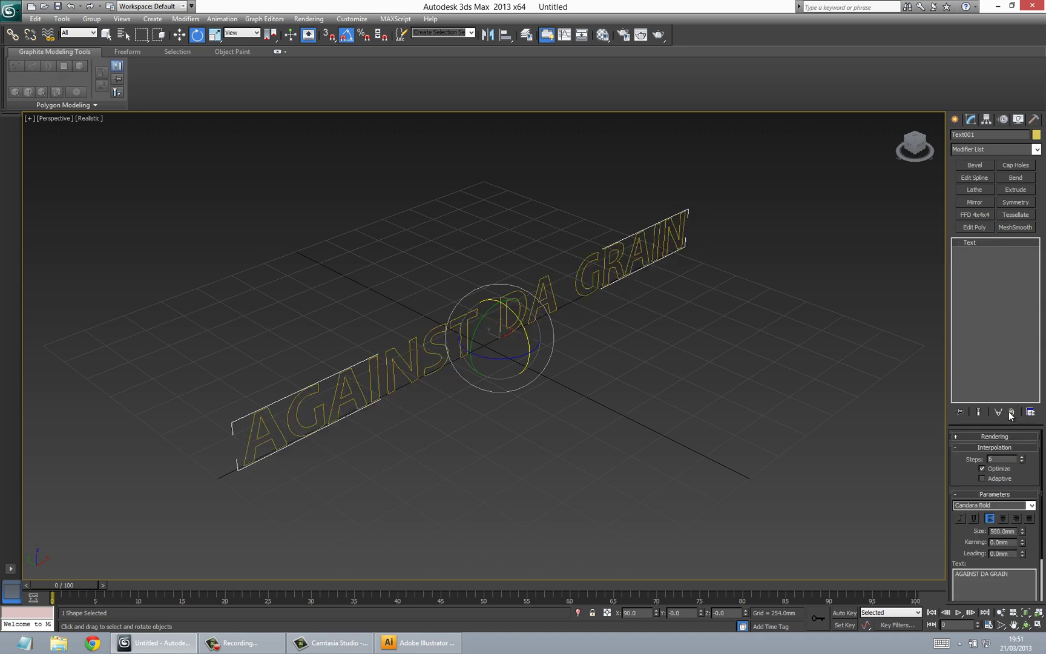
# - Apply a Bevel modifier with a first-level height of 76.2mm
pyautogui.click(975, 165)
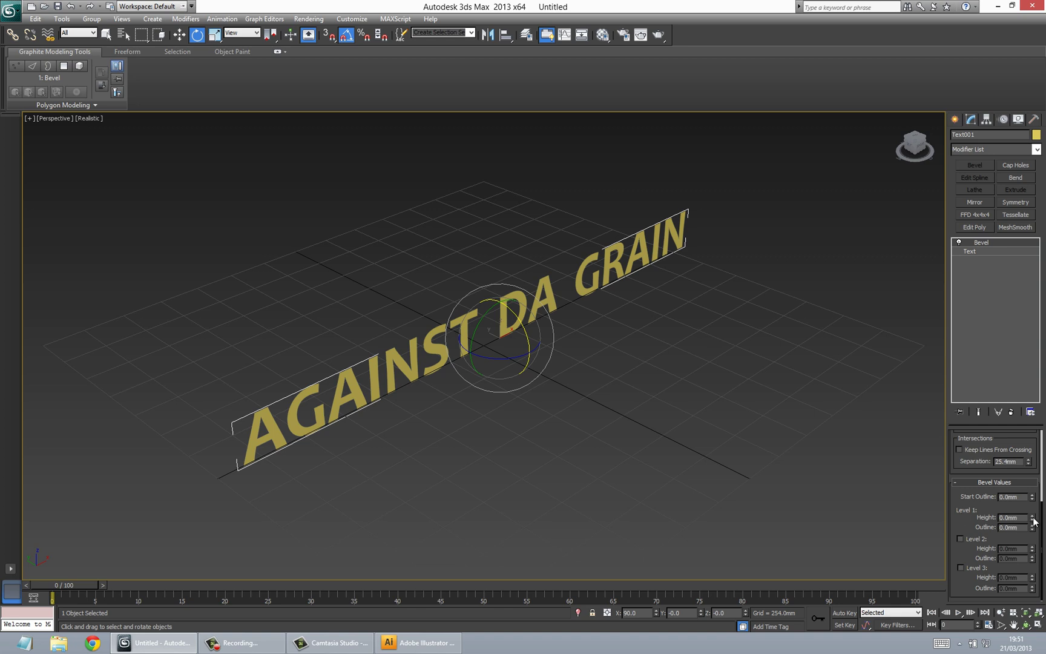
pyautogui.moveTo(1032, 519); pyautogui.dragTo(1031, 512)
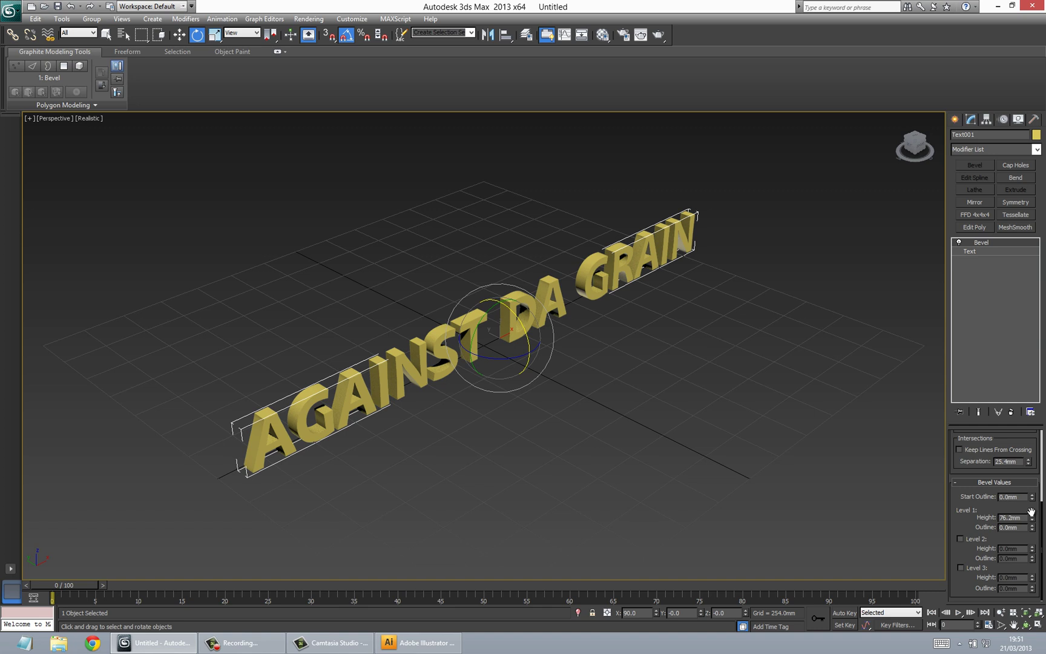
pyautogui.scroll(4, 542, 414)
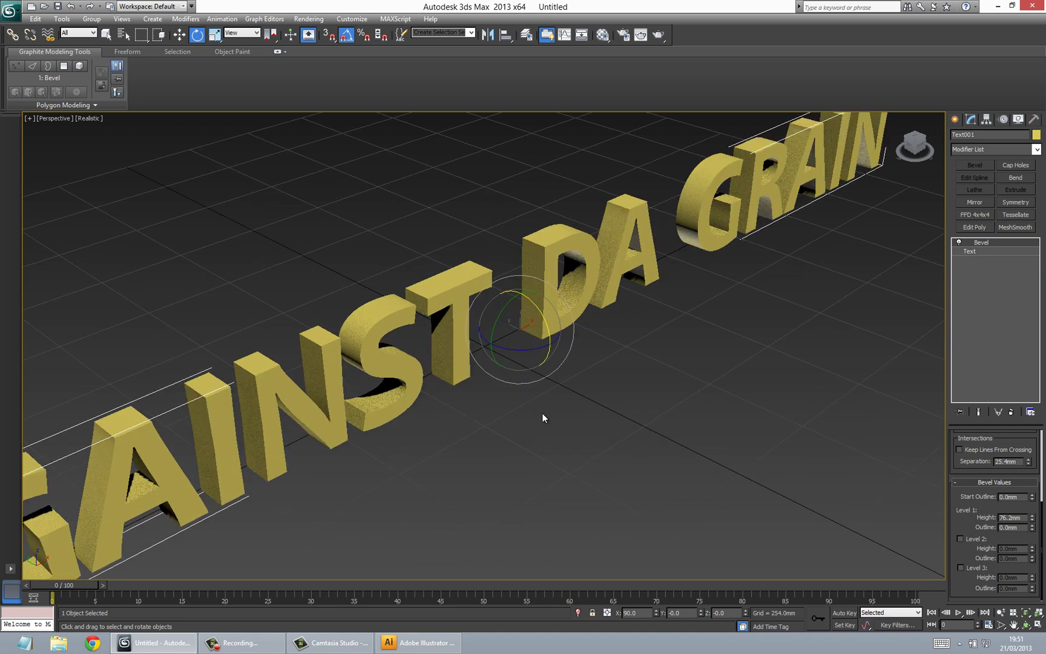
pyautogui.moveTo(541, 416); pyautogui.dragTo(551, 419, button='middle')
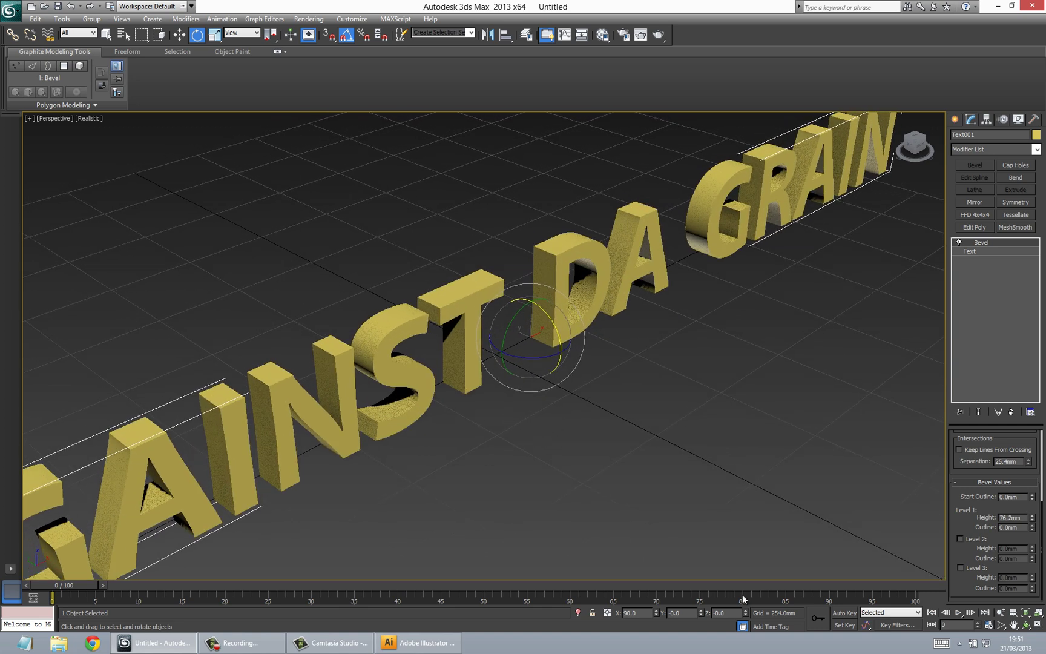
# - Enable bevel Level 2 with height 12.7mm and outline -5.08mm
pyautogui.click(960, 539)
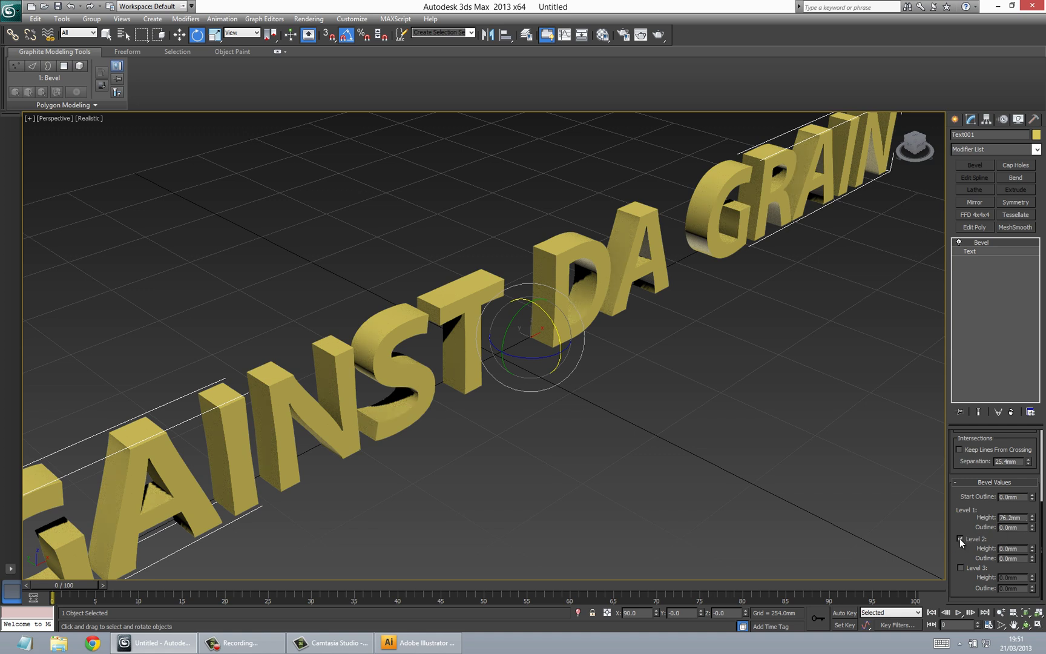
pyautogui.click(1032, 545)
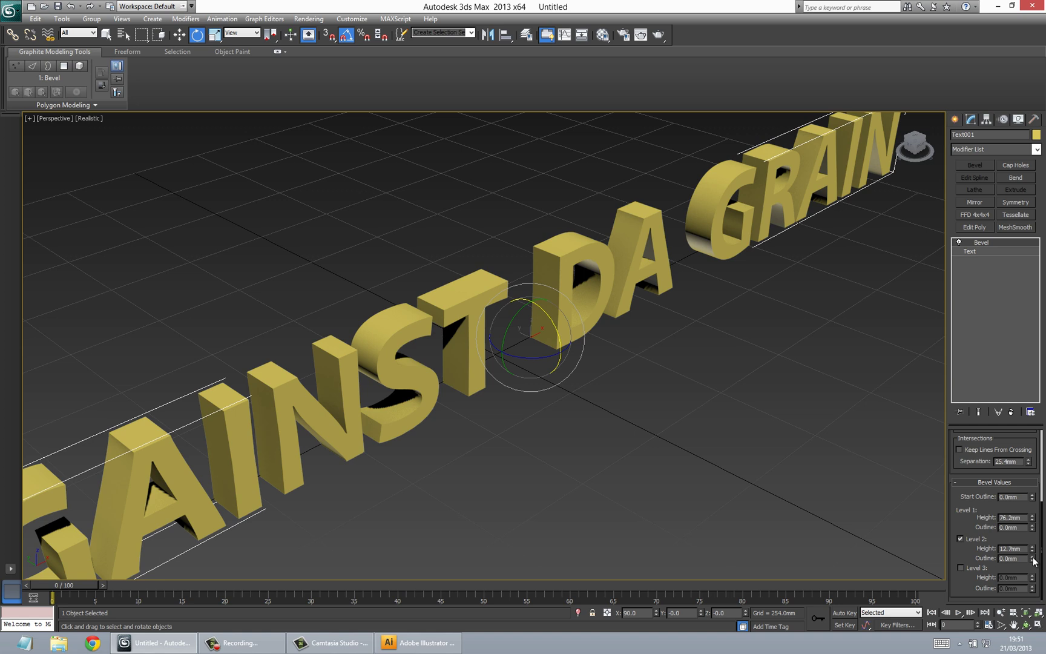
pyautogui.click(1032, 560)
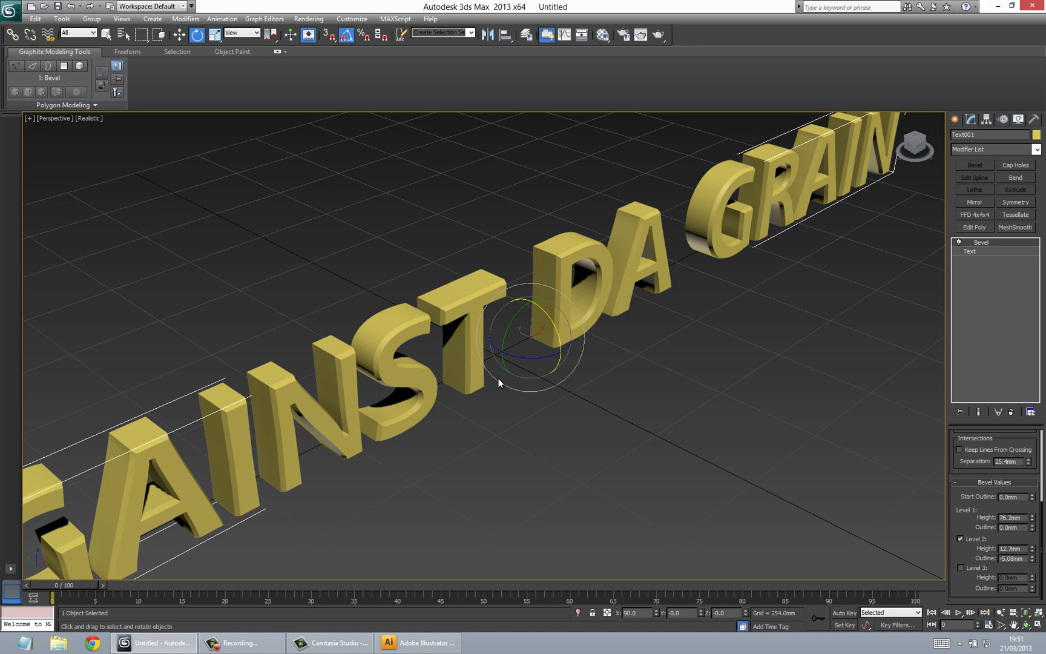
pyautogui.keyDown('alt'); pyautogui.moveTo(616, 335); pyautogui.dragTo(582, 326, button='middle'); pyautogui.keyUp('alt')
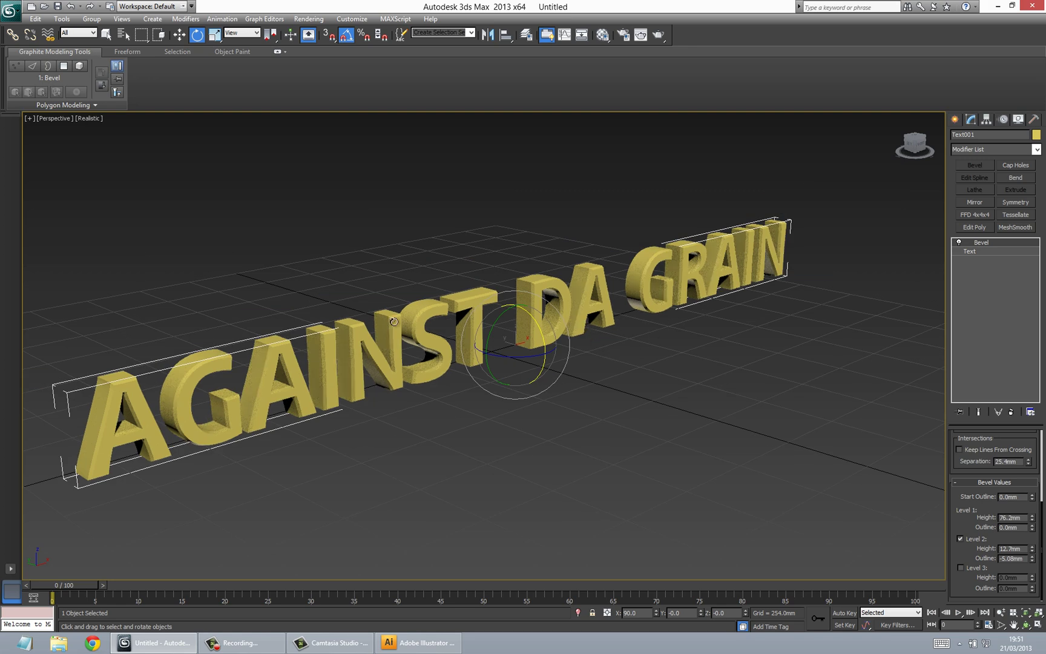
# - Apply material 01 - Default to the text with a dark red diffuse (RGB 33, 4, 7)
pyautogui.press('m')
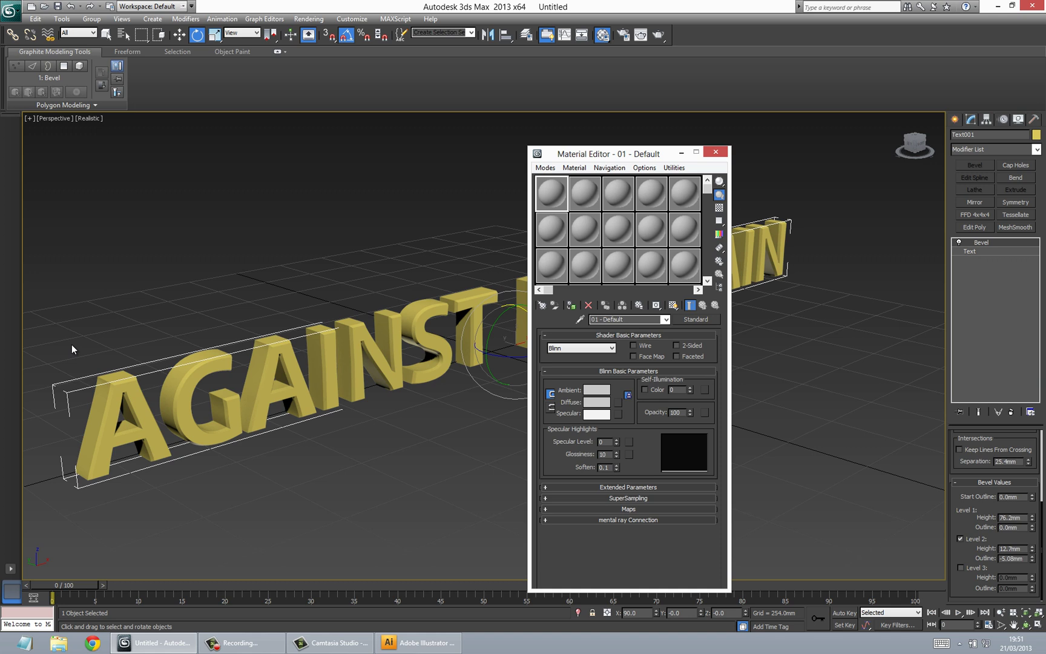
pyautogui.moveTo(554, 195); pyautogui.dragTo(398, 337)
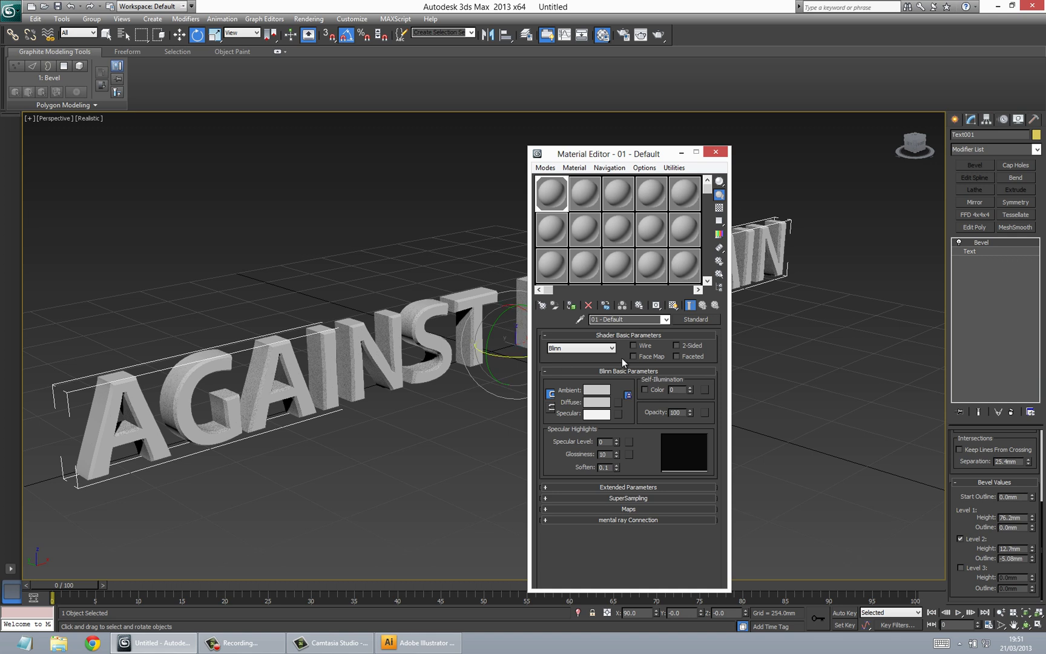
pyautogui.click(601, 403)
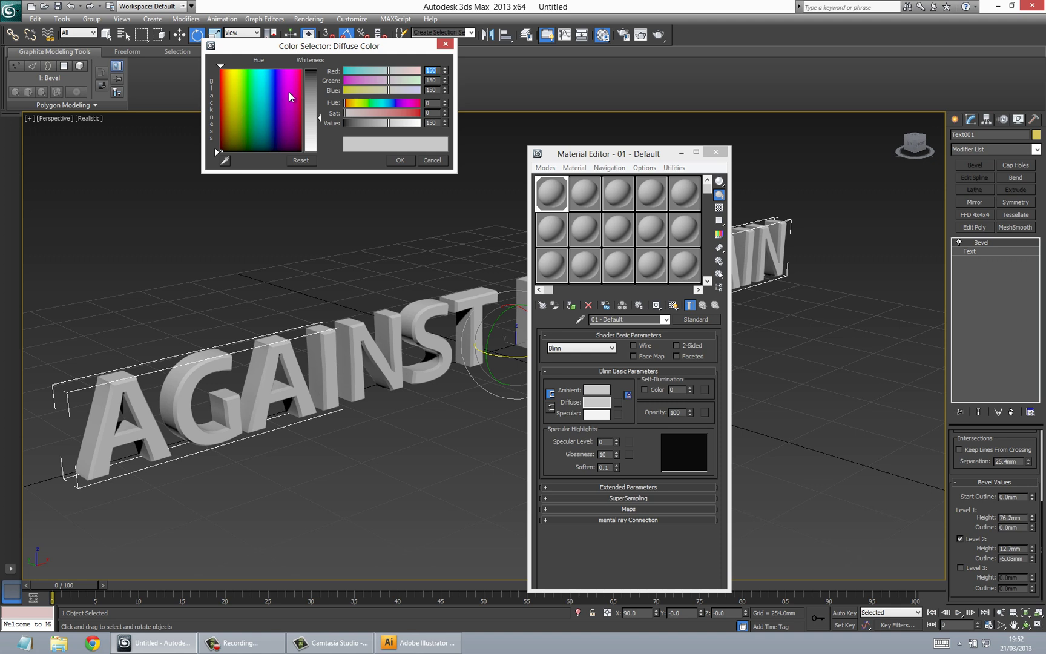
pyautogui.moveTo(296, 101)
pyautogui.mouseDown()
pyautogui.moveTo(296, 116)
pyautogui.moveTo(303, 79)
pyautogui.moveTo(300, 131)
pyautogui.moveTo(320, 95)
pyautogui.moveTo(316, 74)
pyautogui.mouseUp()
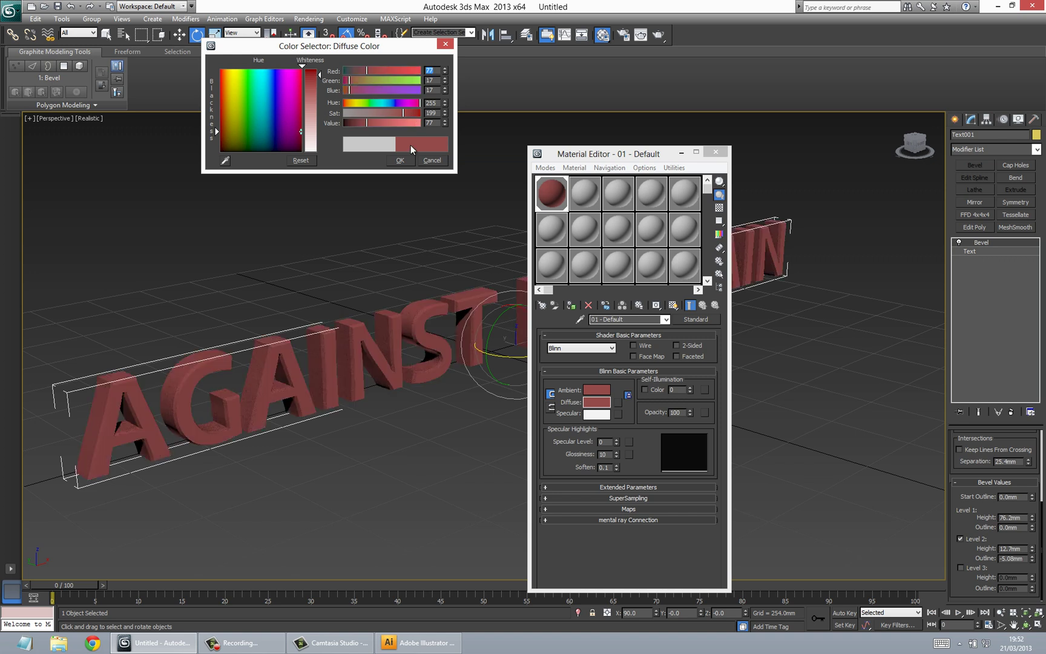
pyautogui.click(347, 83)
pyautogui.moveTo(366, 124); pyautogui.dragTo(353, 127)
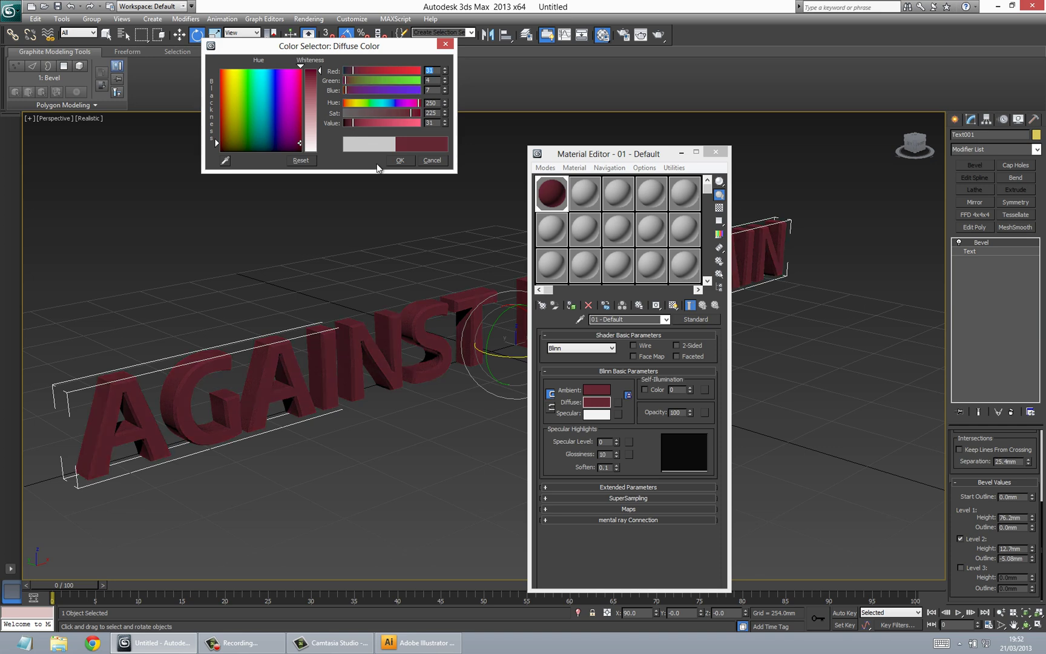
pyautogui.click(398, 161)
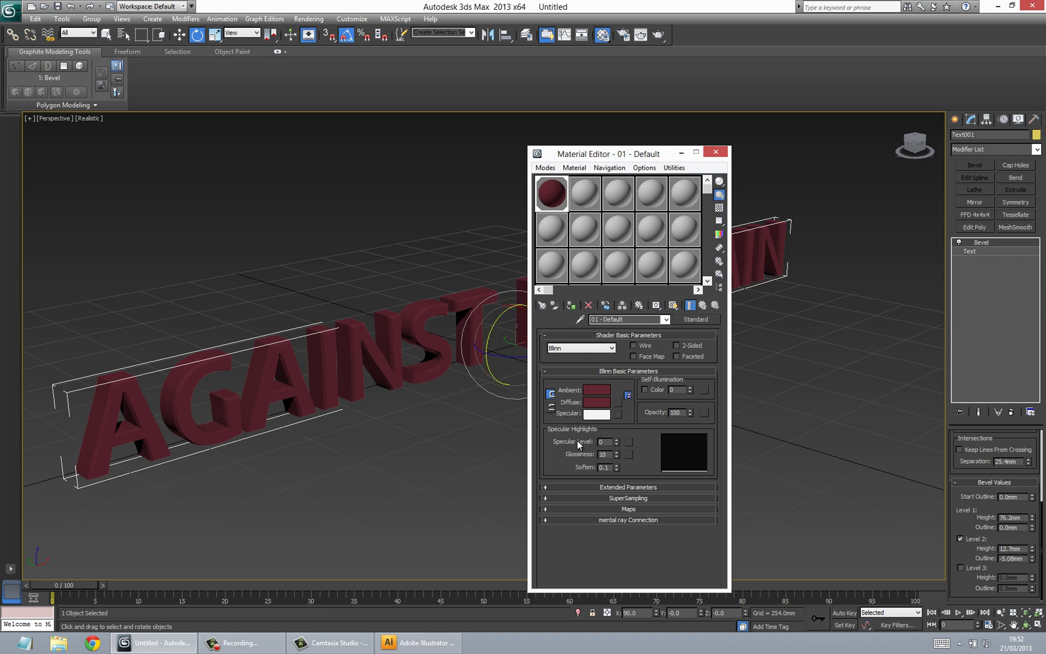
# - Set the material's Specular Level to 115 and Glossiness to 45
pyautogui.moveTo(615, 446); pyautogui.dragTo(604, 377)
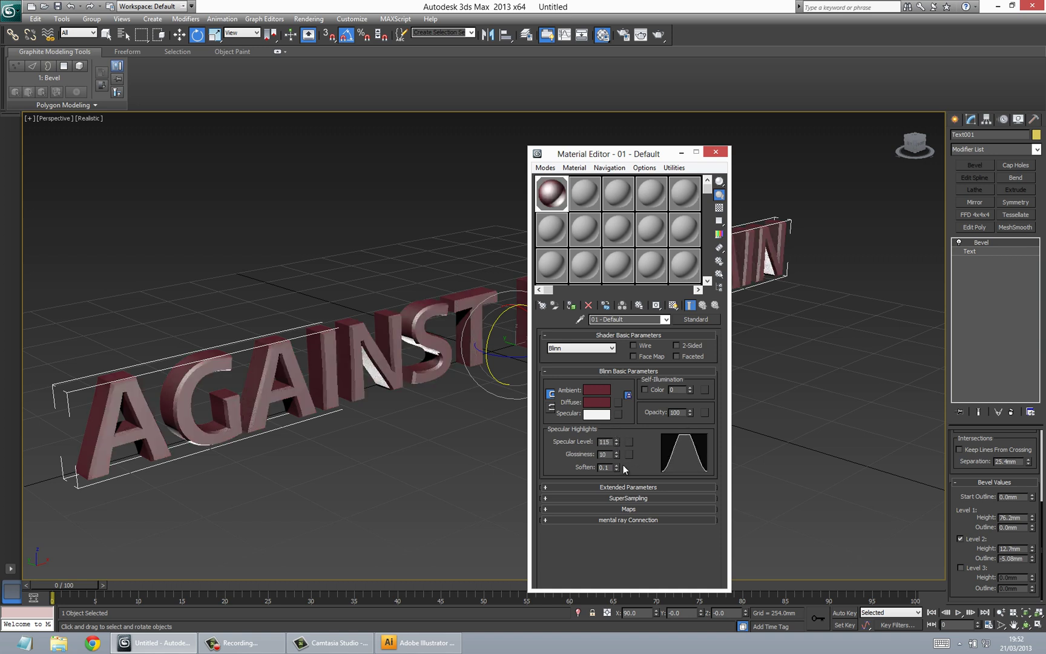
pyautogui.moveTo(617, 460); pyautogui.dragTo(608, 436)
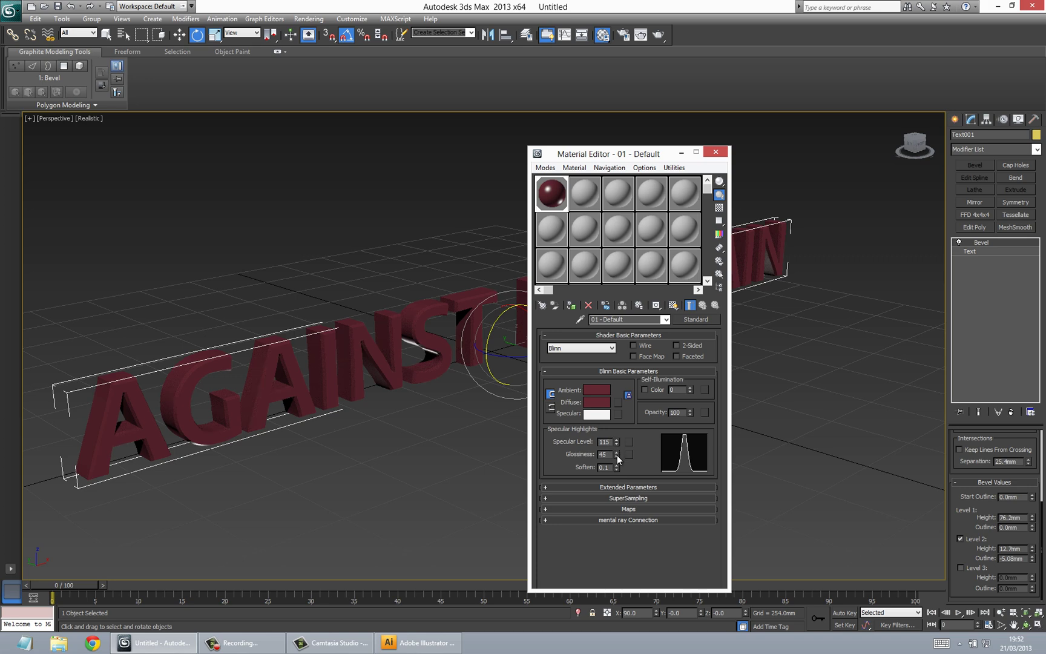
pyautogui.moveTo(618, 159); pyautogui.dragTo(644, 394)
pyautogui.keyDown('alt'); pyautogui.moveTo(483, 364); pyautogui.dragTo(544, 330, button='middle'); pyautogui.keyUp('alt')
pyautogui.scroll(3, 488, 365)
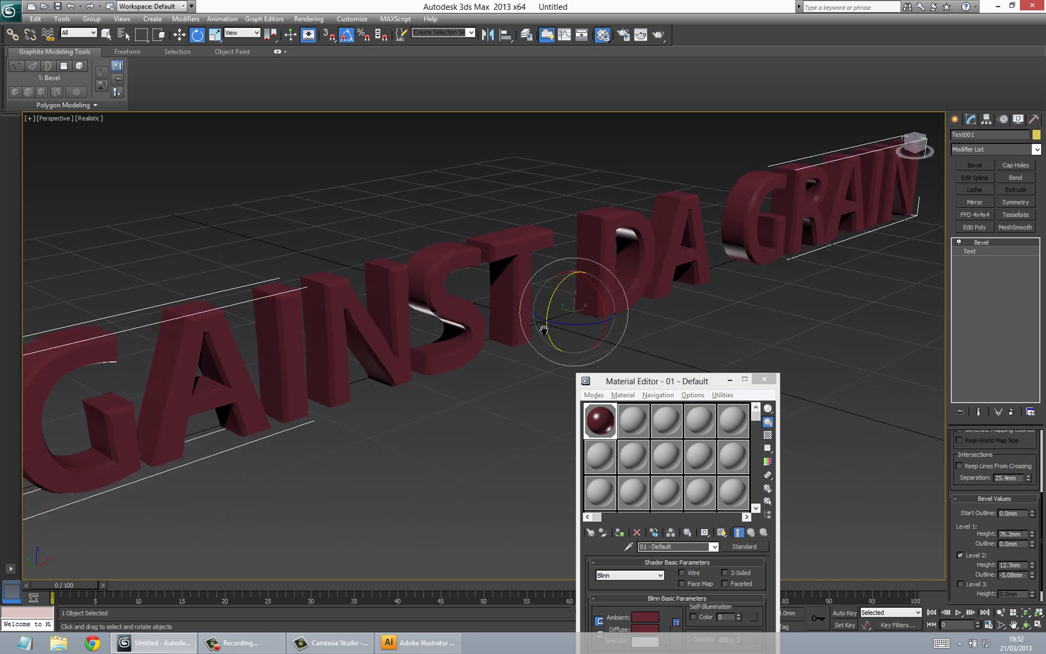
pyautogui.scroll(-3, 538, 335)
pyautogui.scroll(2, 528, 346)
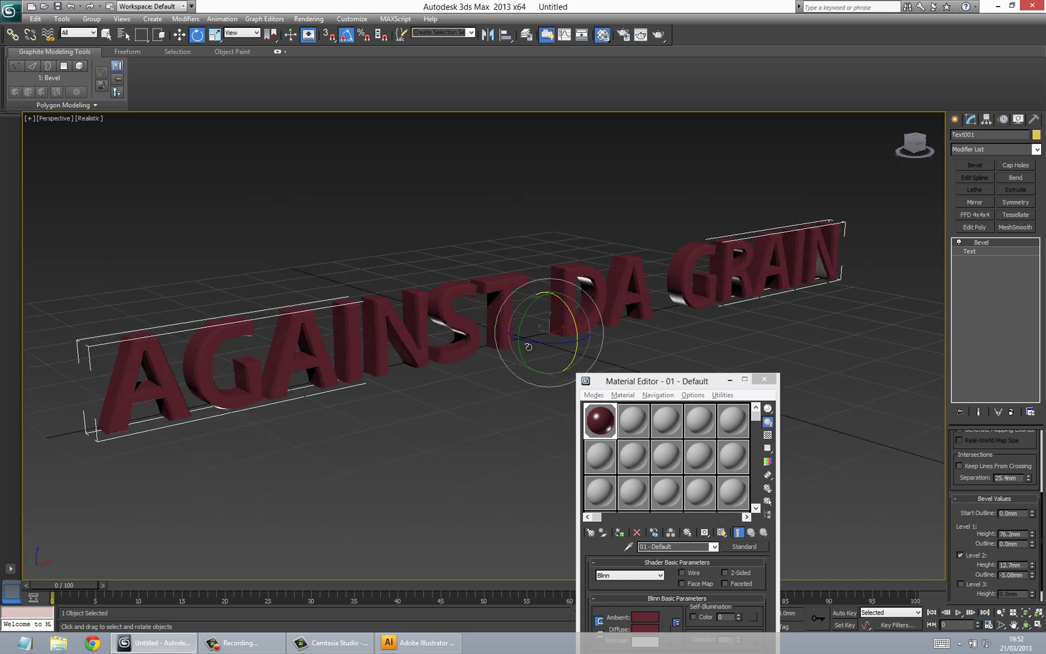
pyautogui.scroll(-1, 529, 347)
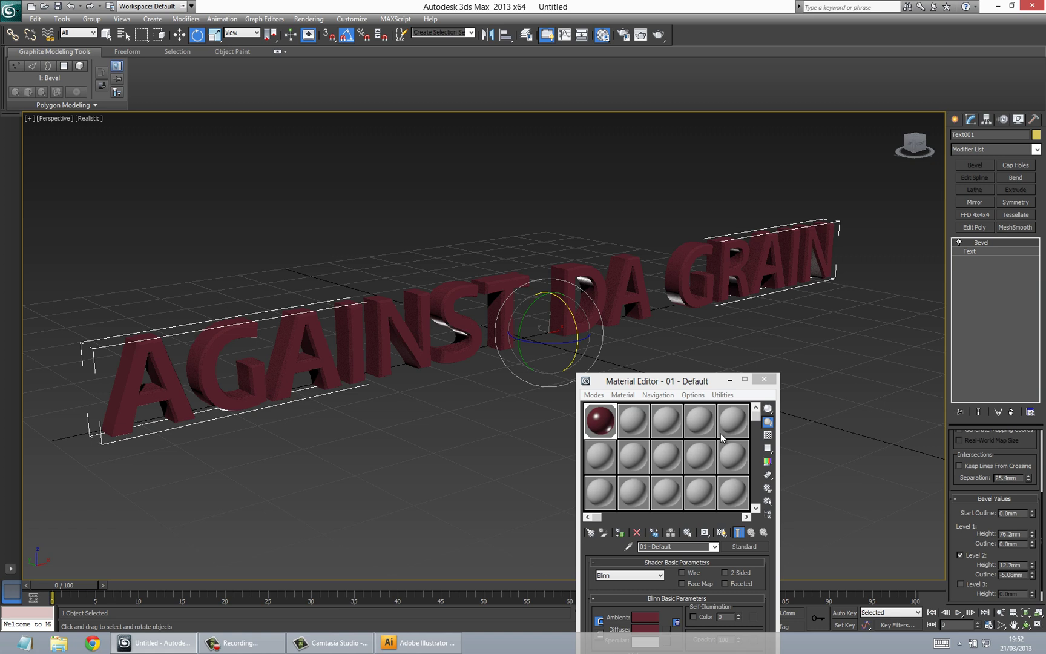
# - Close the Material Editor and zoom the viewport out
pyautogui.click(765, 379)
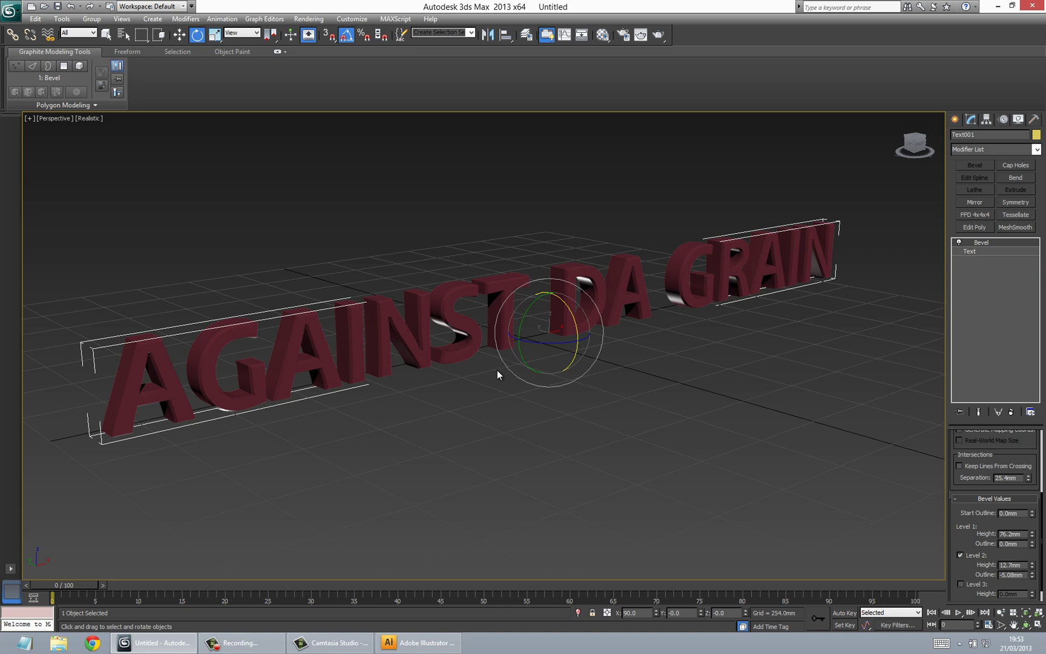
pyautogui.scroll(-4, 497, 371)
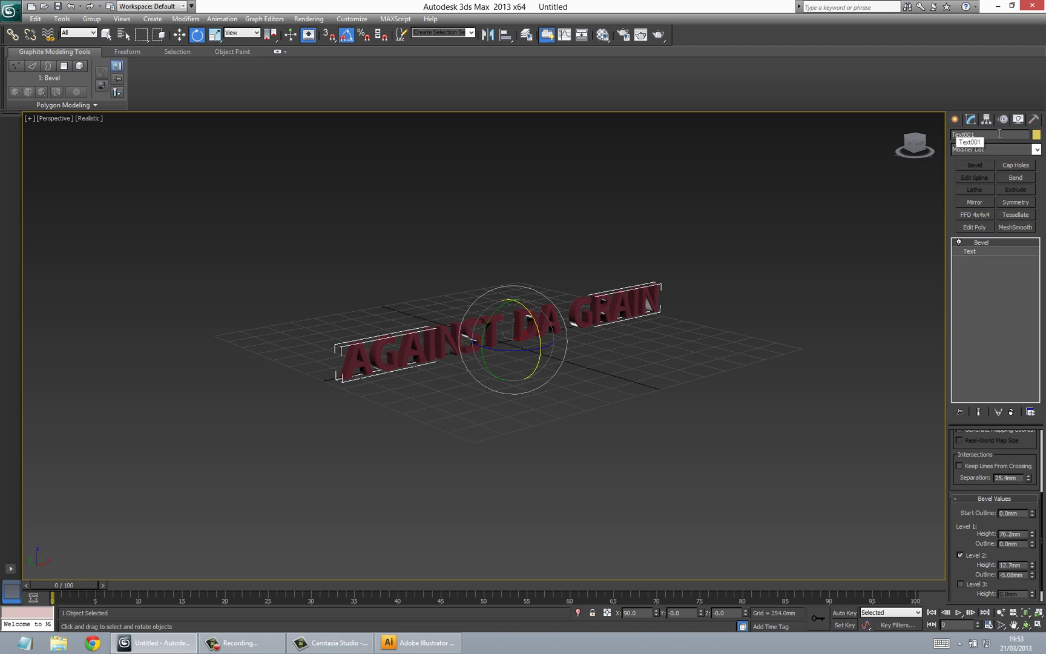
# - Draw a large Plane primitive, about 3299.633 by 4440.023mm, under the text
pyautogui.click(955, 121)
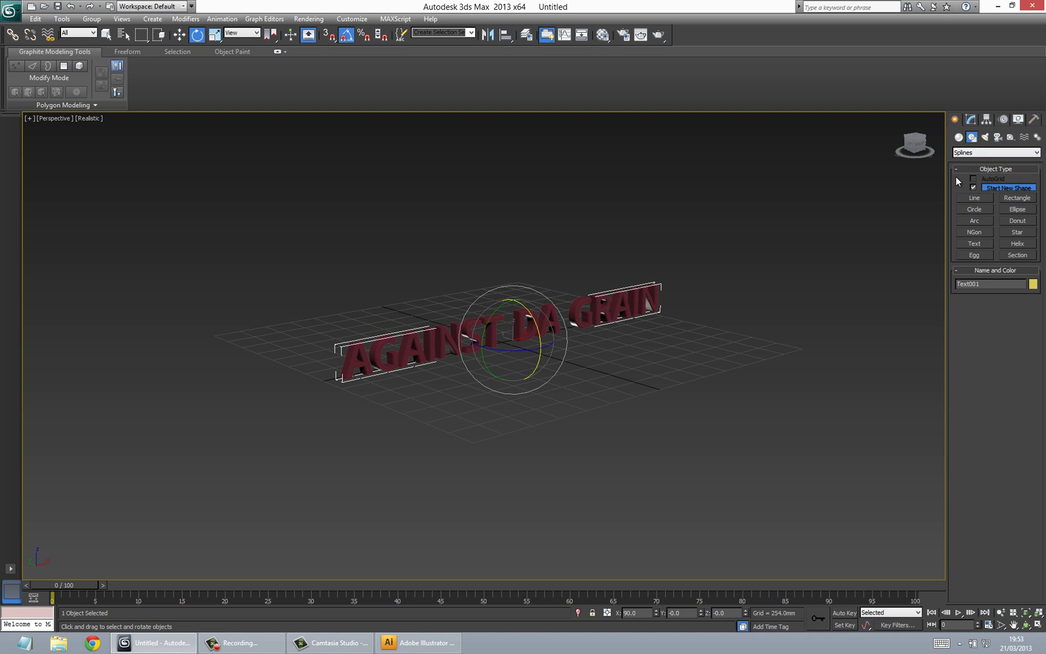
pyautogui.click(958, 137)
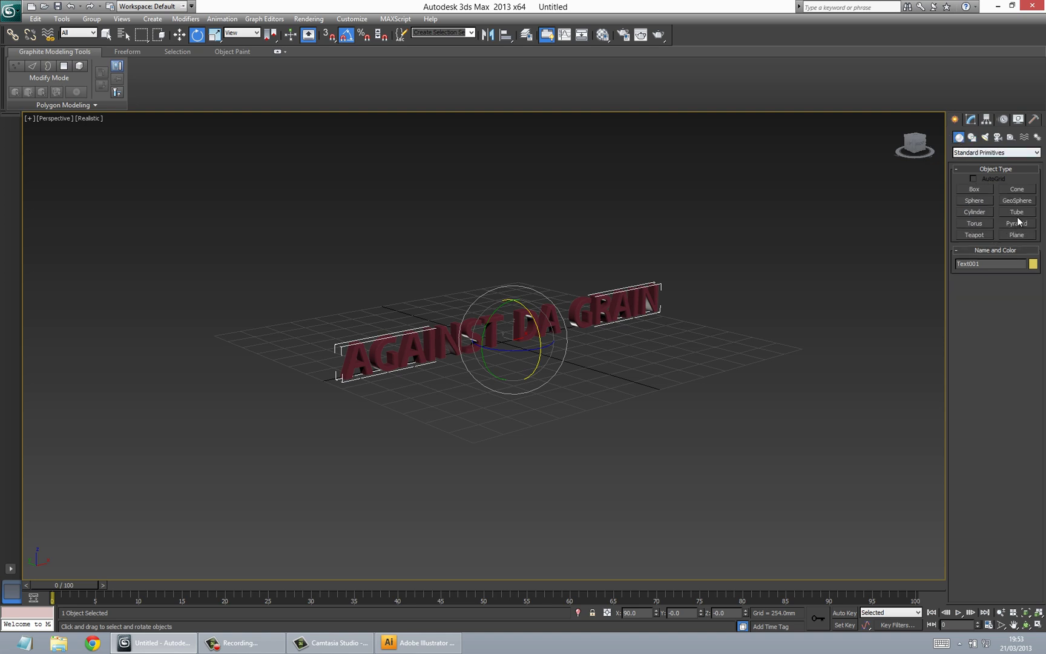
pyautogui.click(1016, 235)
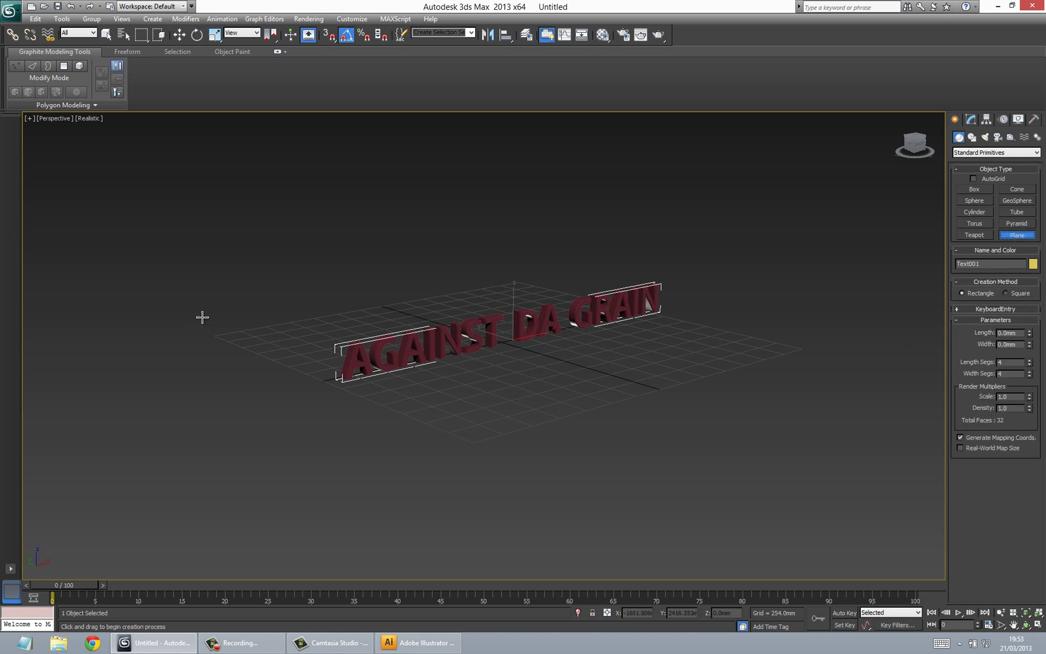
pyautogui.moveTo(210, 325); pyautogui.dragTo(975, 363)
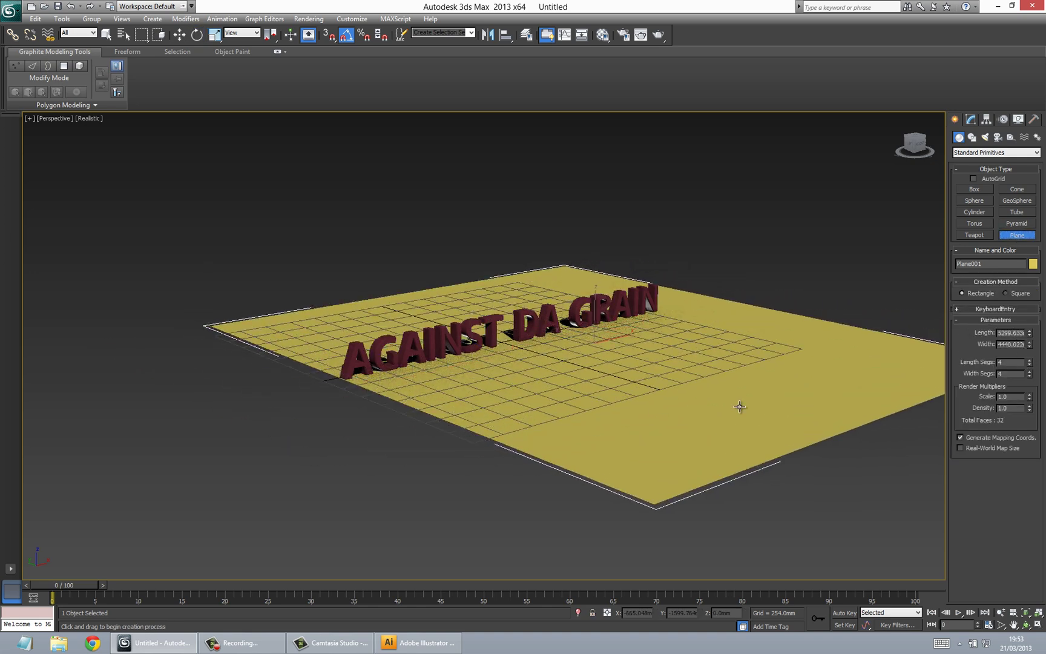
# - Change Plane001's object colour from yellow to black
pyautogui.click(1033, 264)
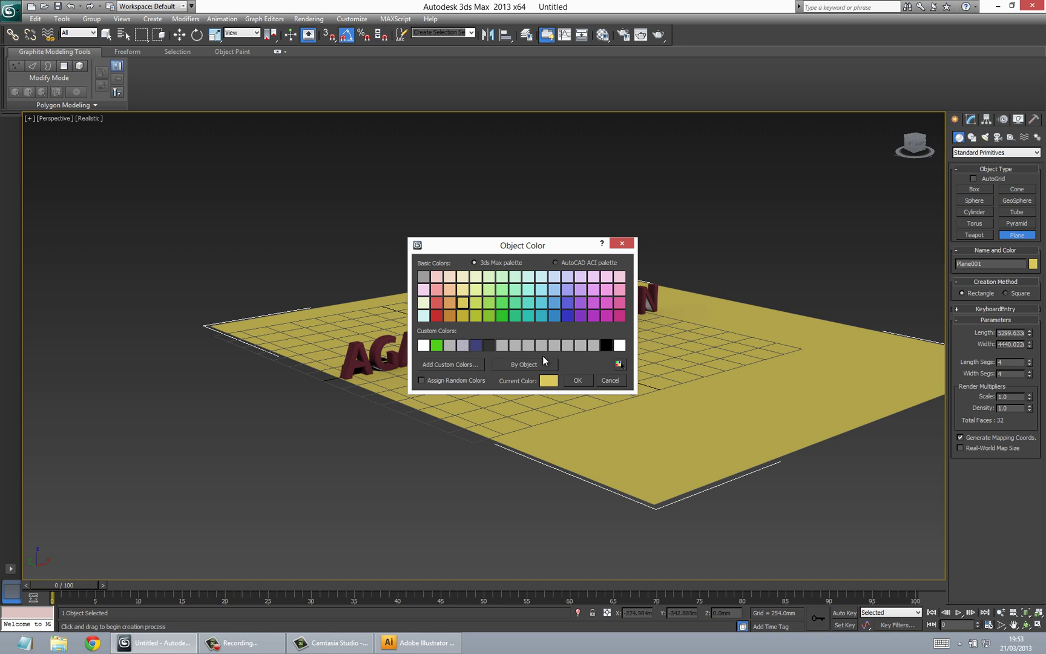
pyautogui.click(606, 346)
pyautogui.press('Return')
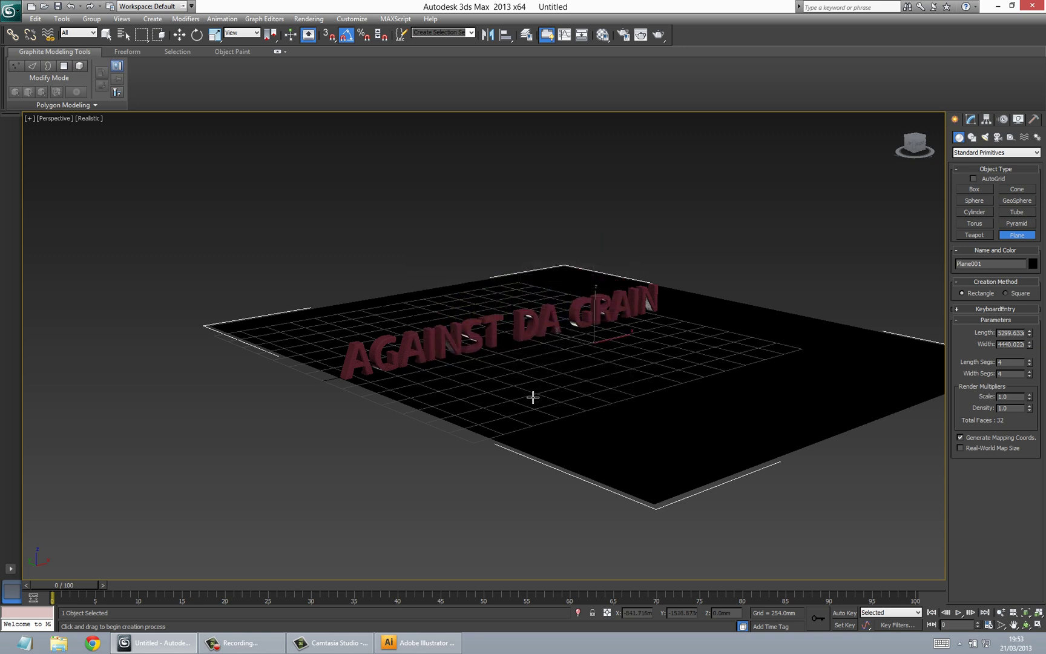
pyautogui.press('e')
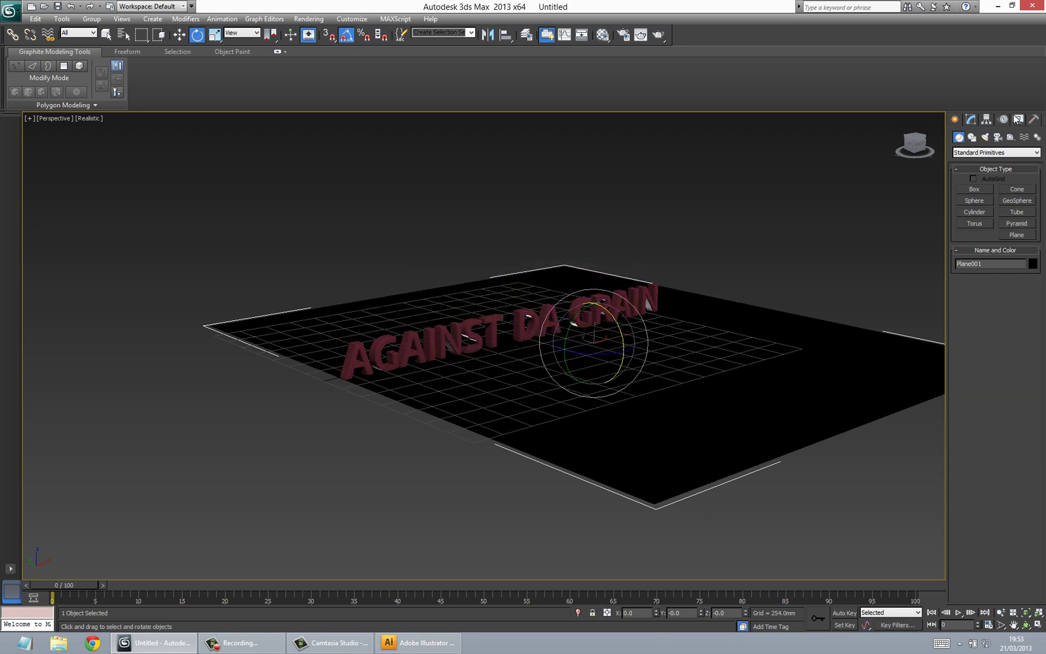
# - Enlarge the floor plane to about 21834.48 by 23931.73mm
pyautogui.click(971, 120)
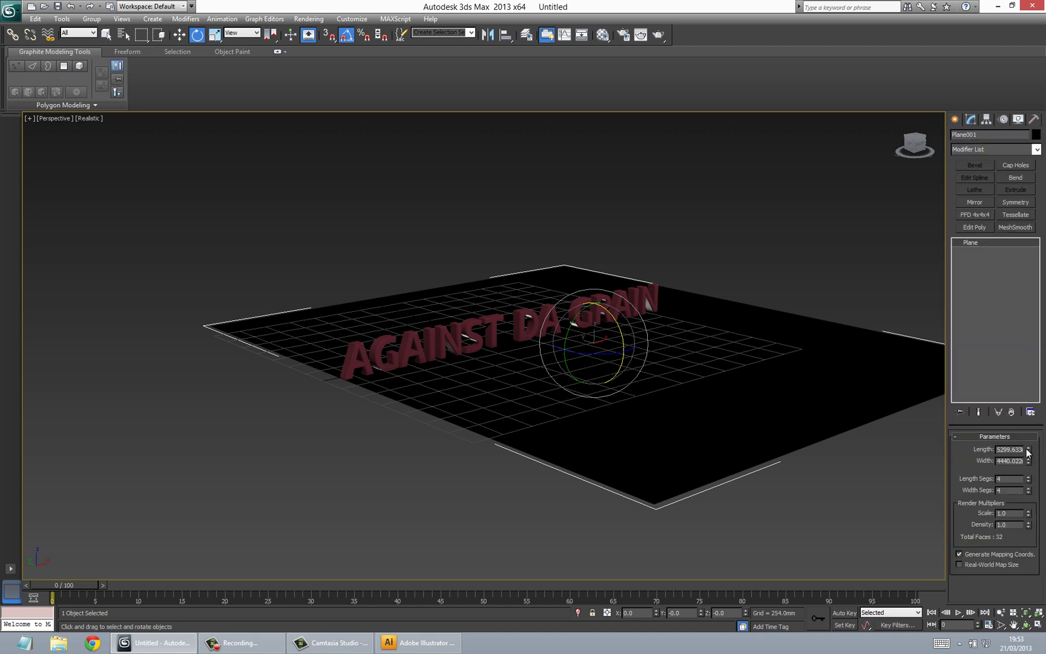
pyautogui.moveTo(1027, 451); pyautogui.dragTo(1020, 279)
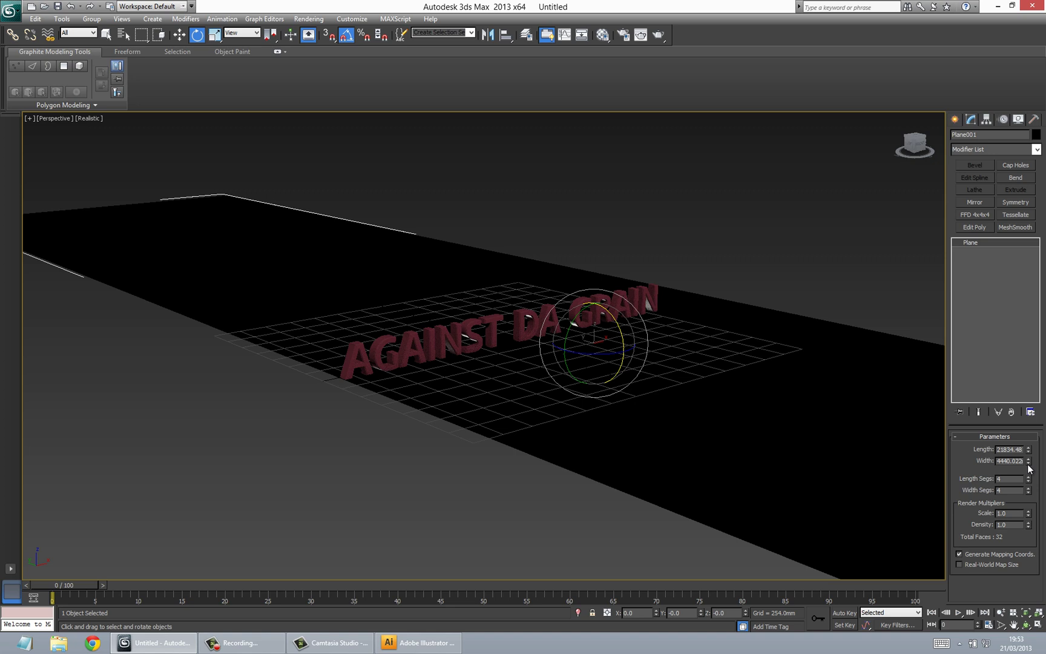
pyautogui.moveTo(1029, 463); pyautogui.dragTo(1027, 219)
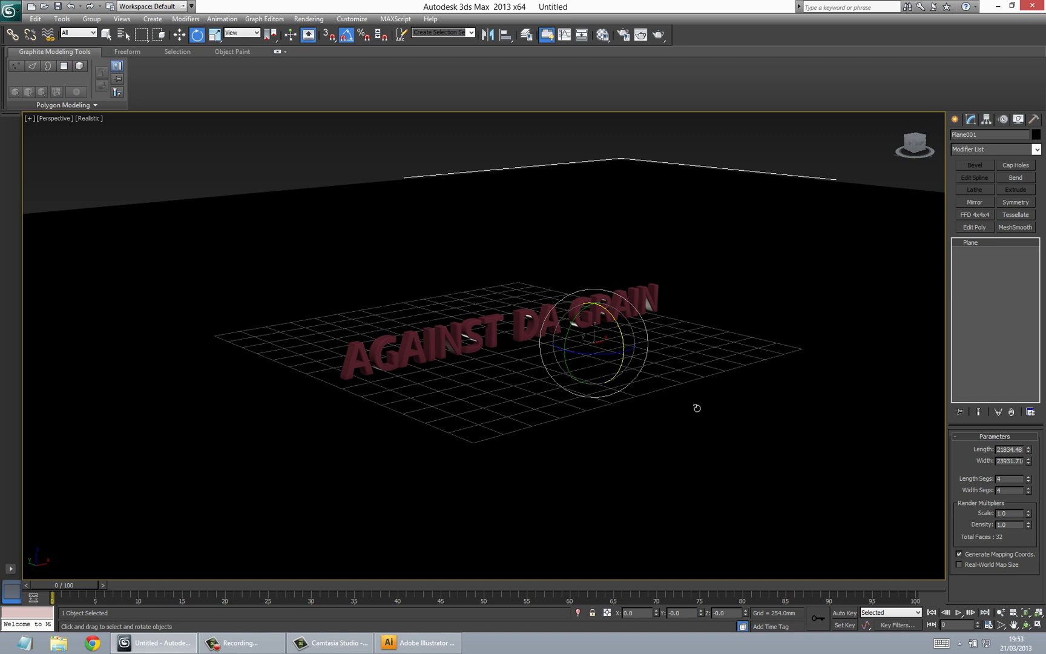
# - Reopen the Material Editor and drag it up and right, clear of the AGAINST DA GRAIN lettering
pyautogui.press('m')
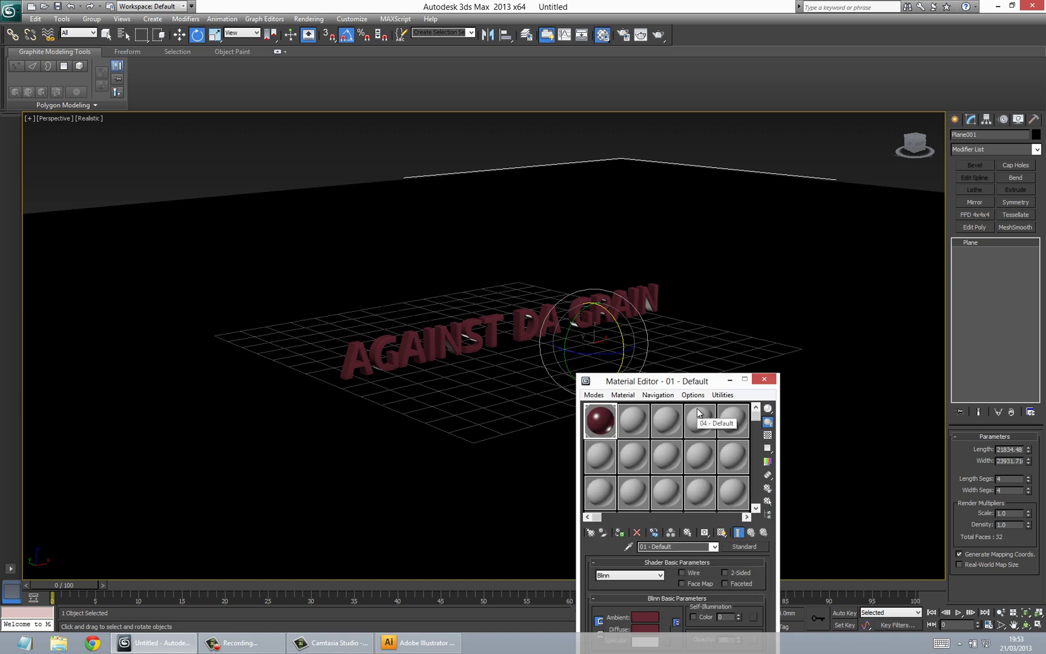
pyautogui.moveTo(657, 387); pyautogui.dragTo(389, 413)
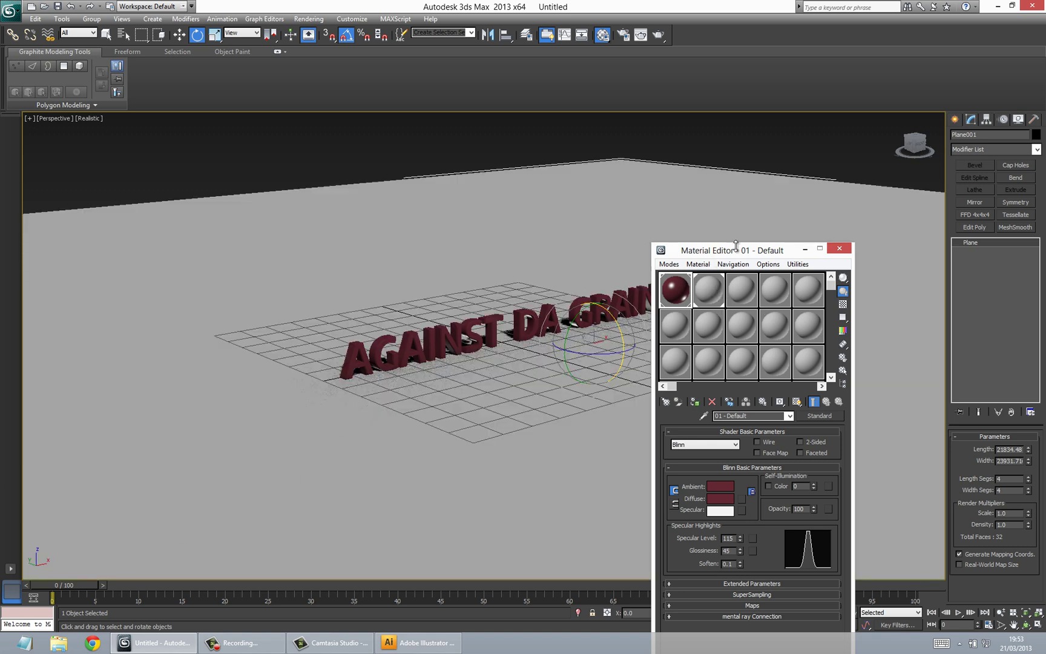
pyautogui.moveTo(789, 253); pyautogui.dragTo(797, 174)
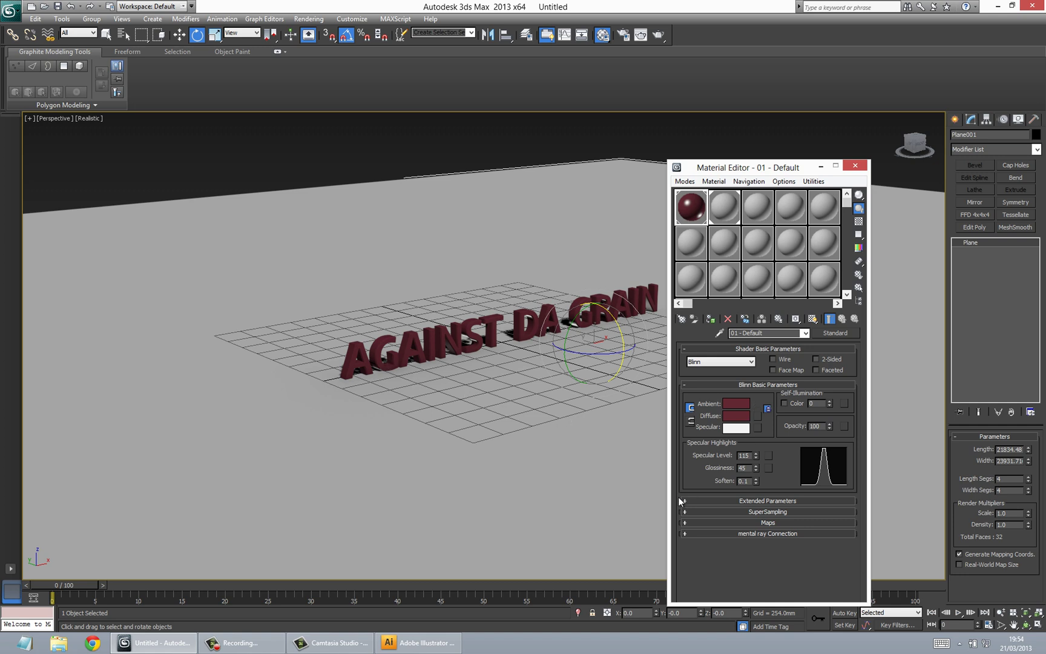
# - In the dark-red 01 - Default material's Maps, enable Reflection with a Raytrace map at amount 12
pyautogui.click(728, 522)
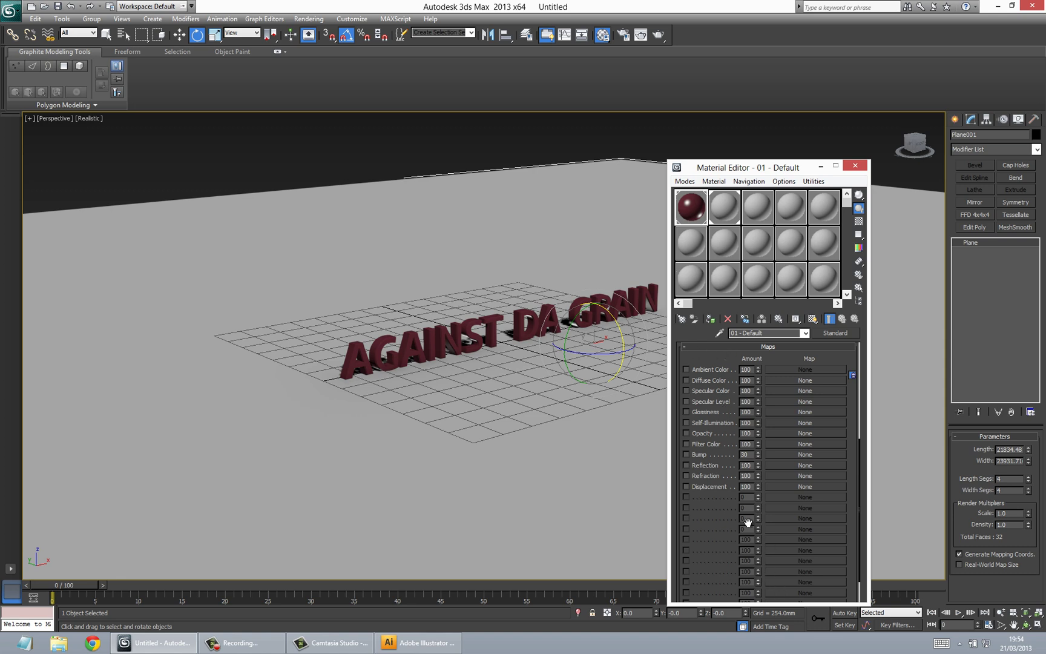
pyautogui.click(686, 465)
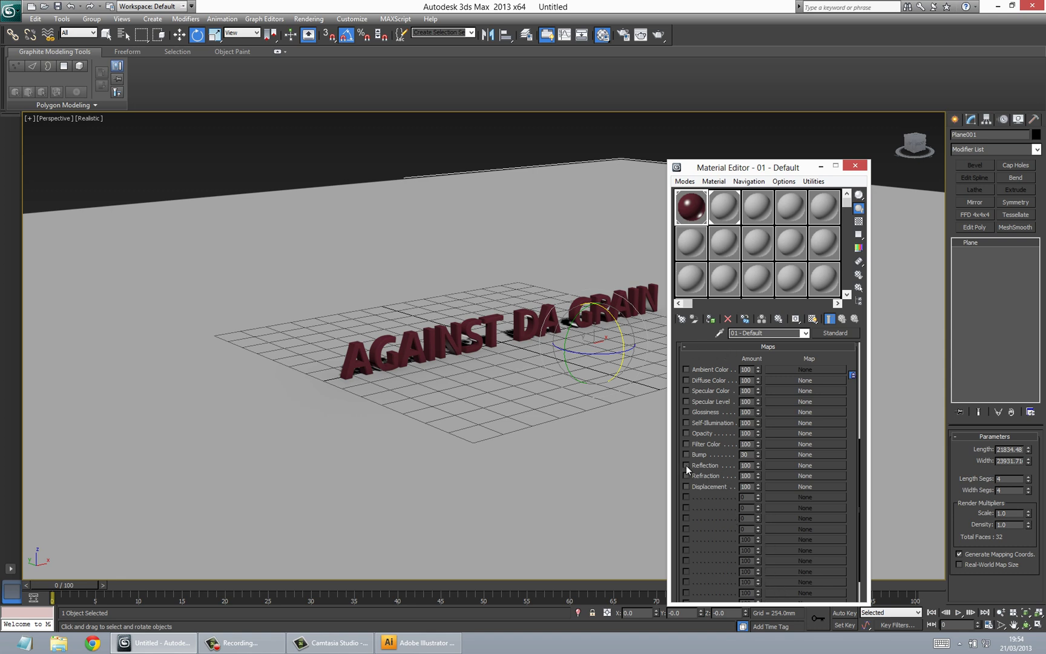
pyautogui.click(783, 464)
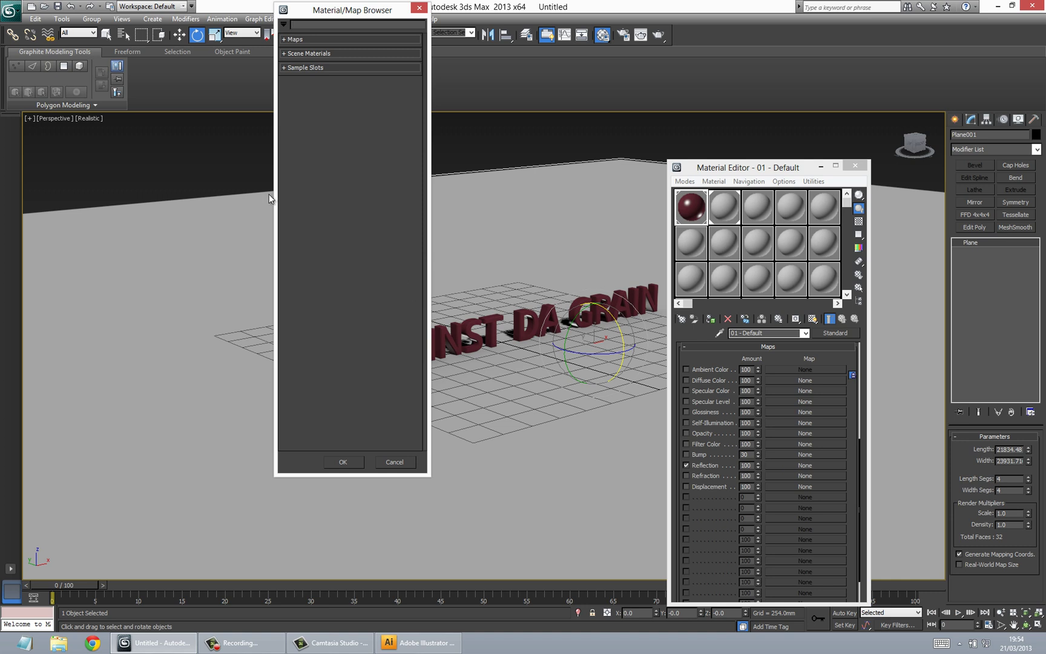
pyautogui.click(283, 39)
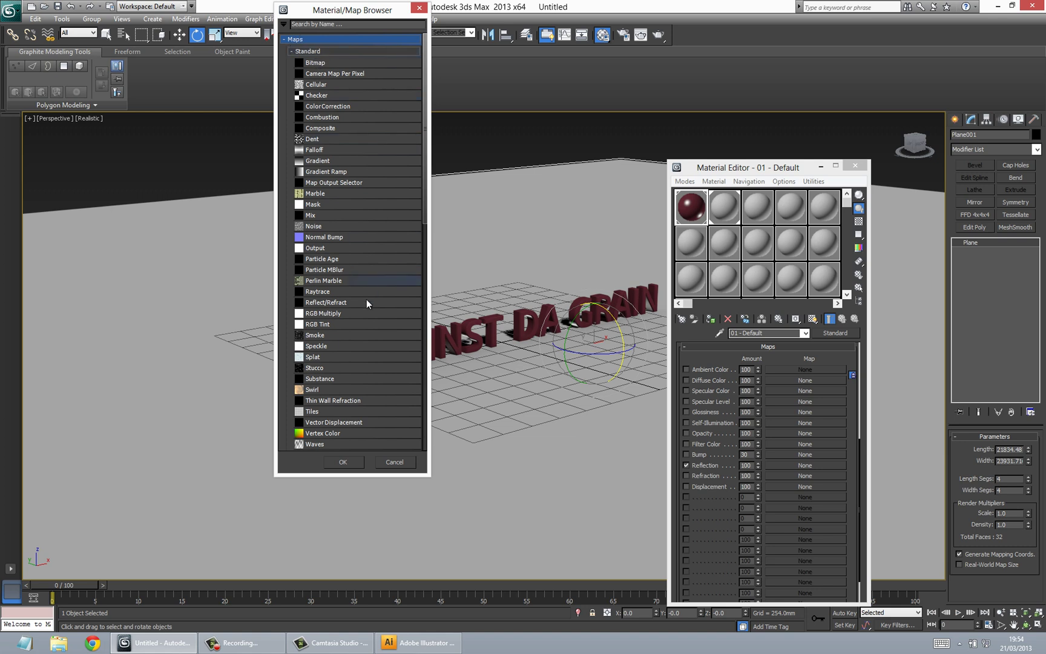
pyautogui.moveTo(426, 199); pyautogui.dragTo(430, 228)
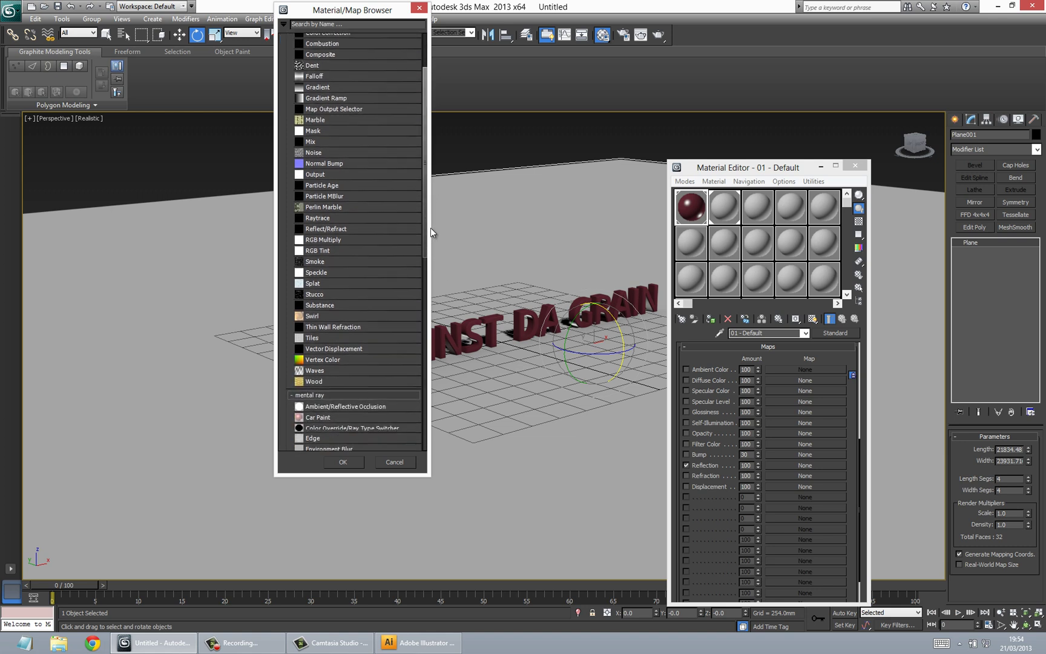
pyautogui.doubleClick(315, 223)
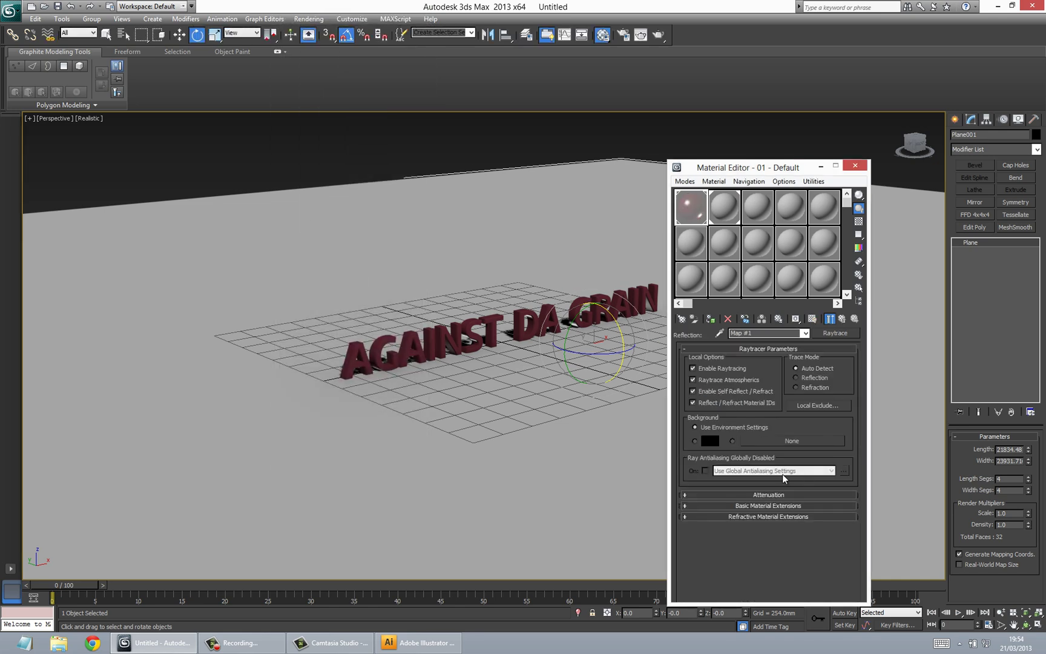
pyautogui.click(841, 321)
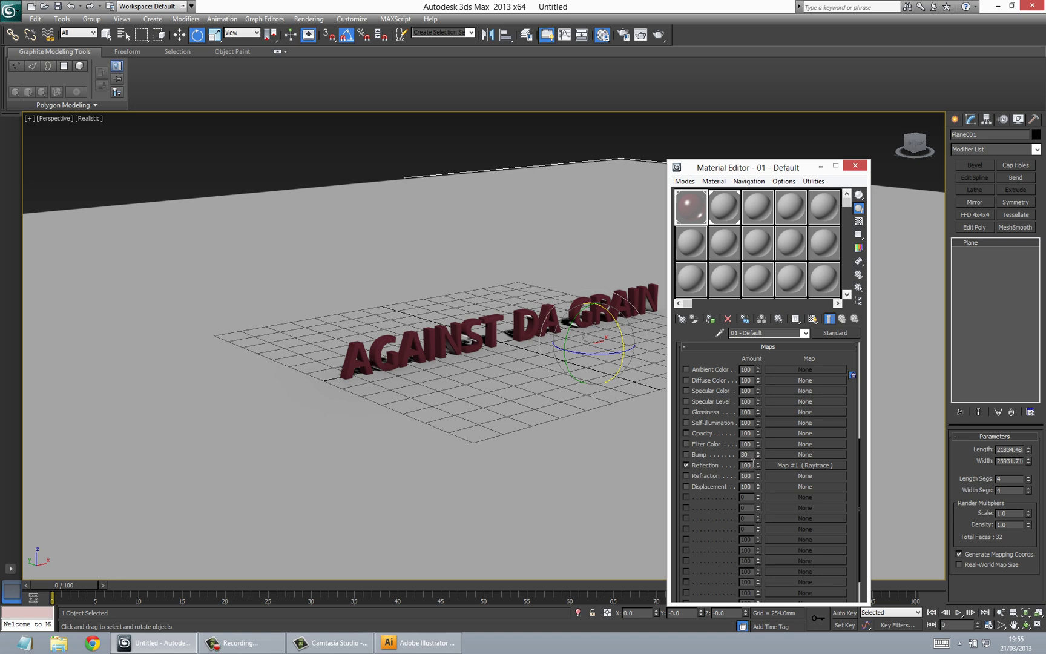
pyautogui.moveTo(754, 465); pyautogui.dragTo(726, 463)
# - Untick the Reflection map channel on the dark-red 01 - Default material
pyautogui.click(720, 209)
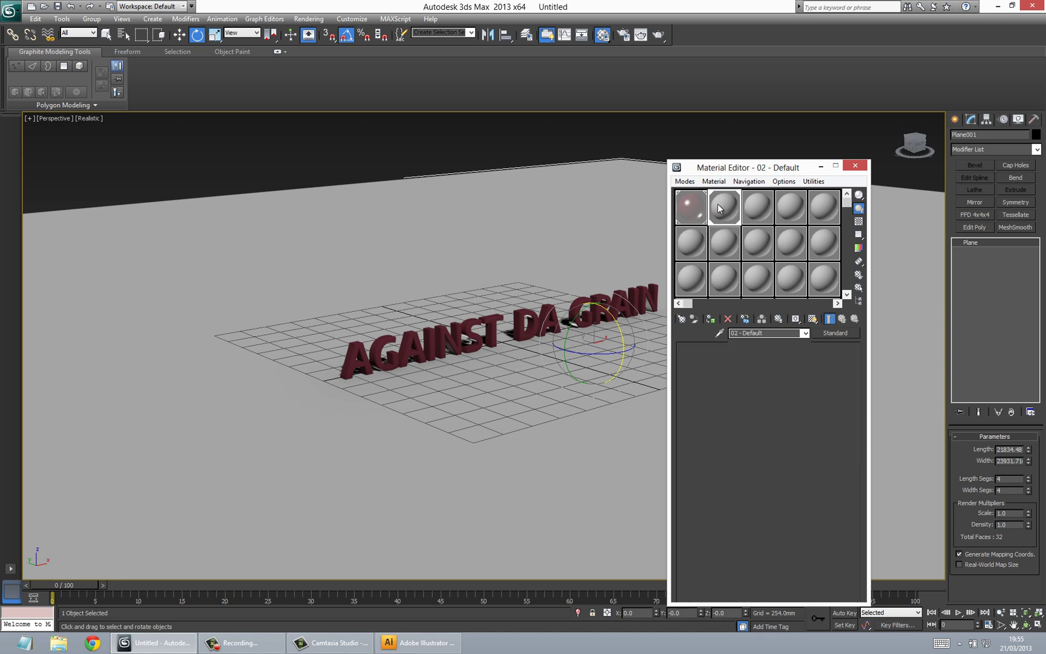
pyautogui.click(685, 210)
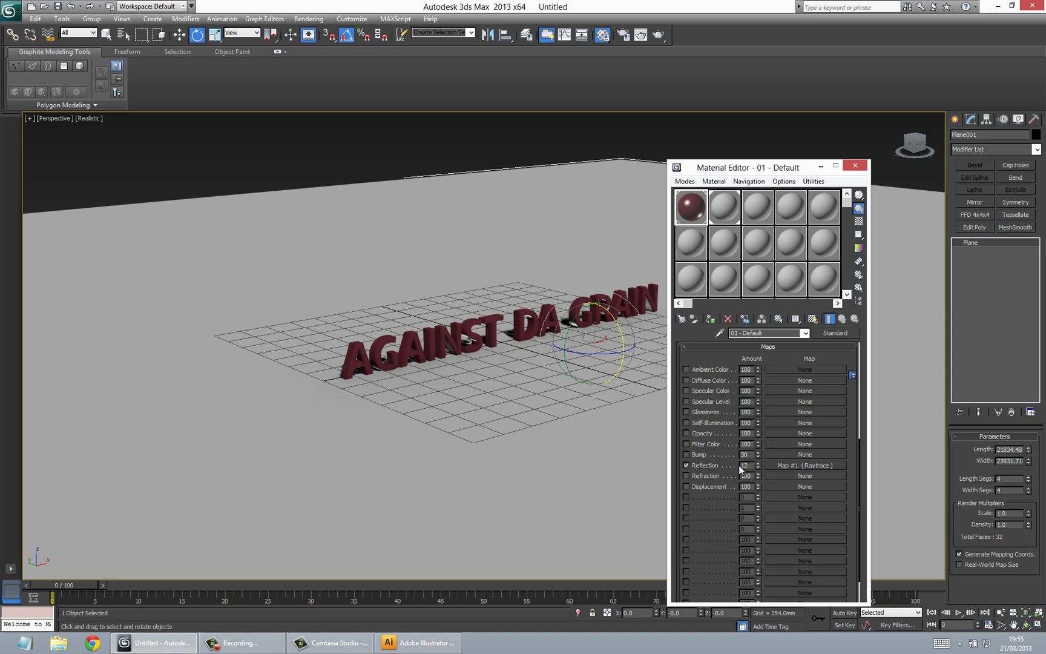
pyautogui.click(689, 465)
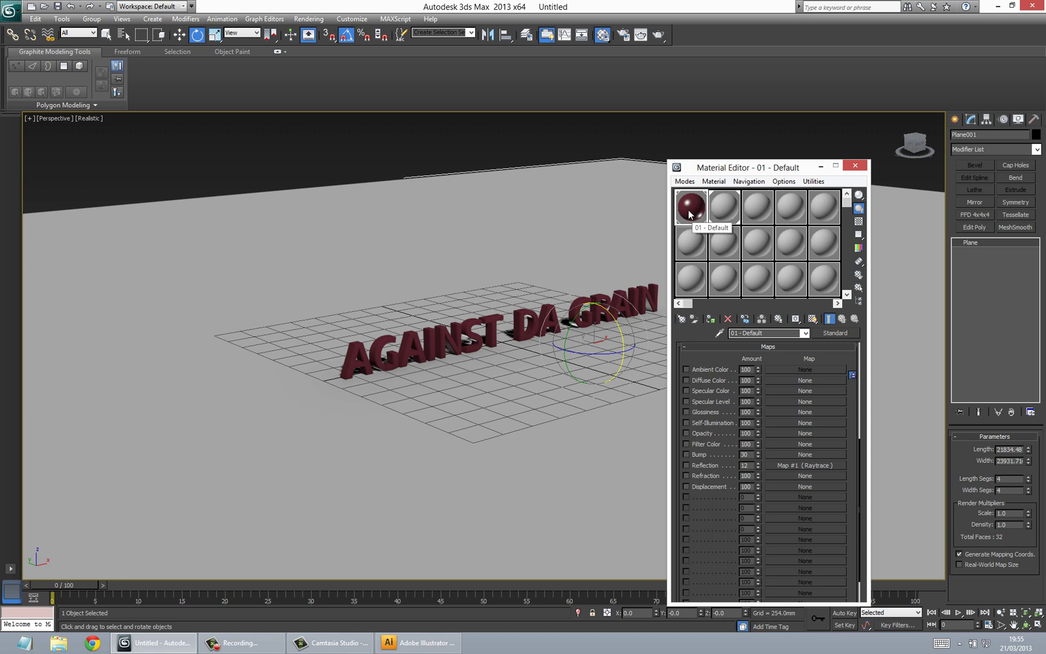
# - Give material 02 - Default a Raytrace reflection map at amount 11
pyautogui.click(729, 213)
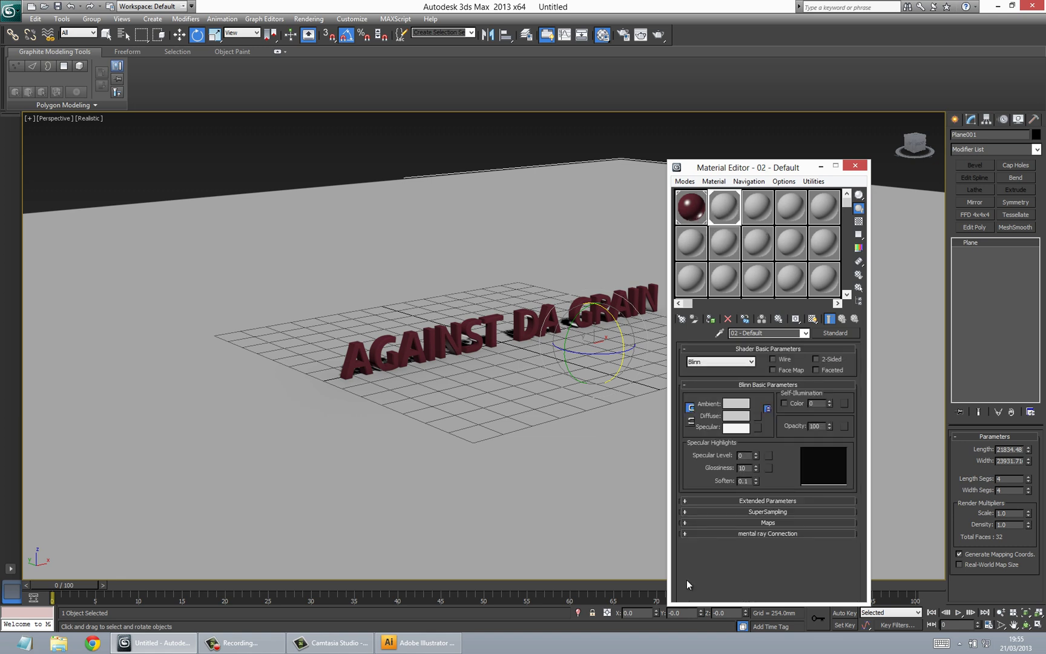
pyautogui.click(748, 522)
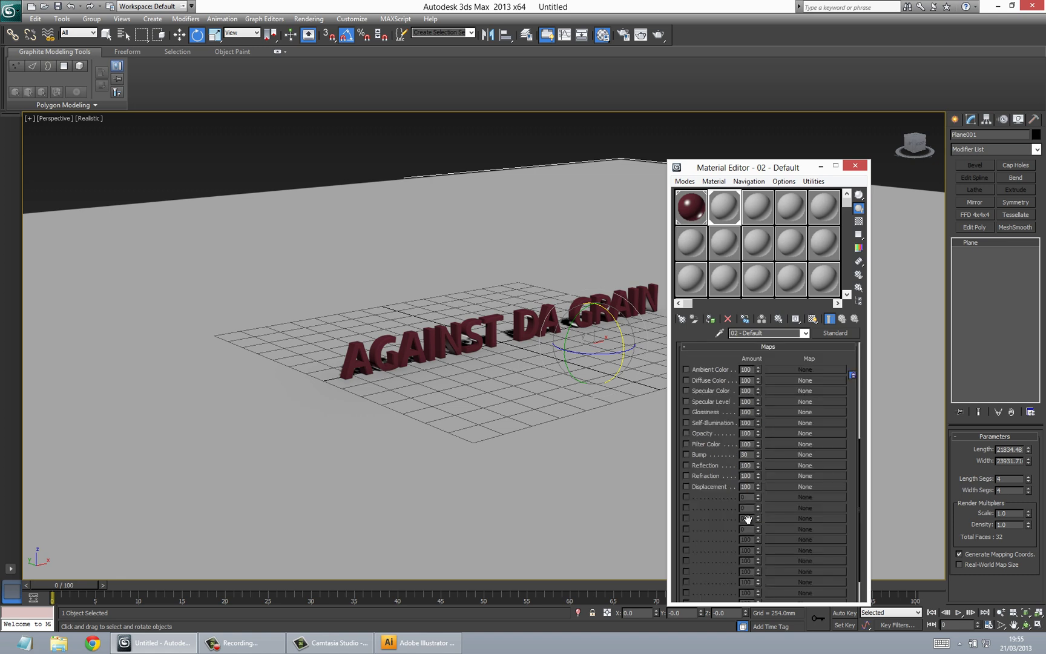
pyautogui.click(688, 465)
pyautogui.write('11')
pyautogui.click(792, 466)
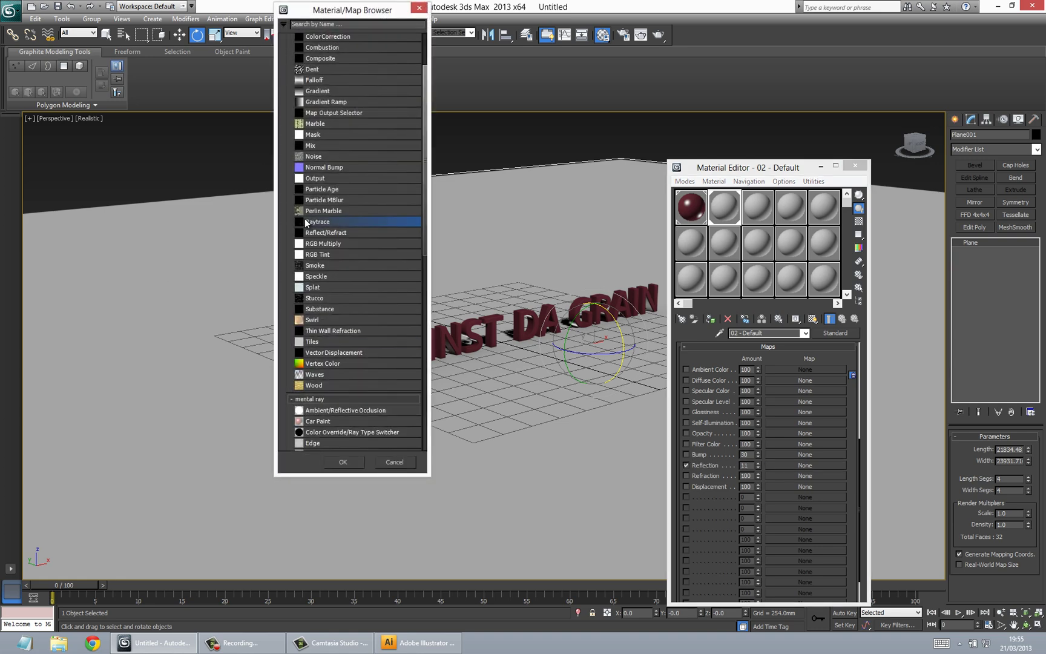
pyautogui.doubleClick(301, 222)
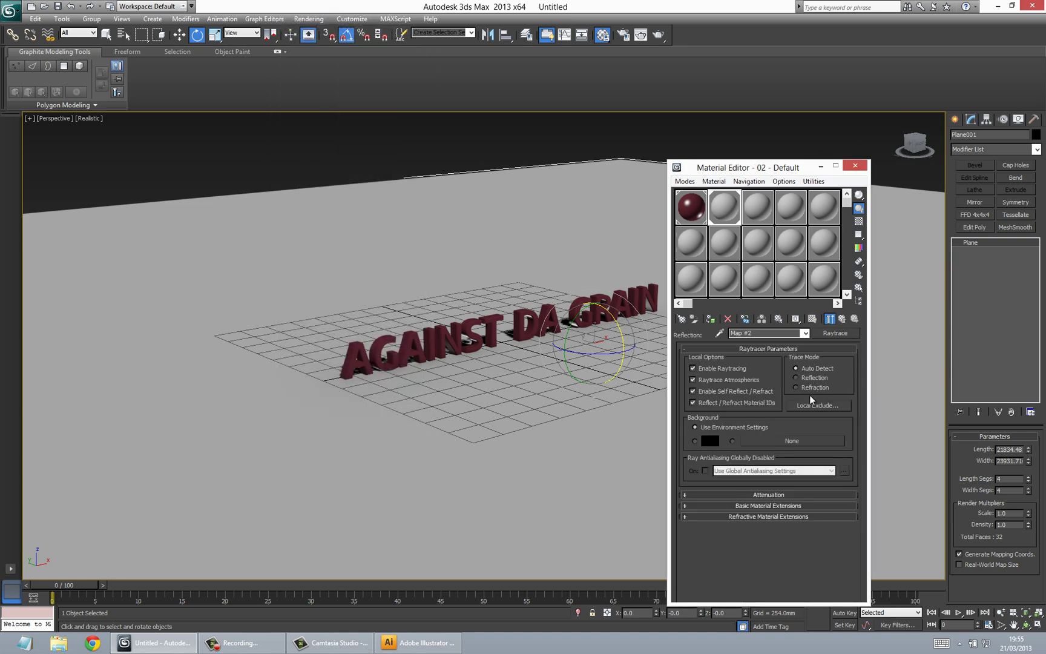
pyautogui.click(841, 319)
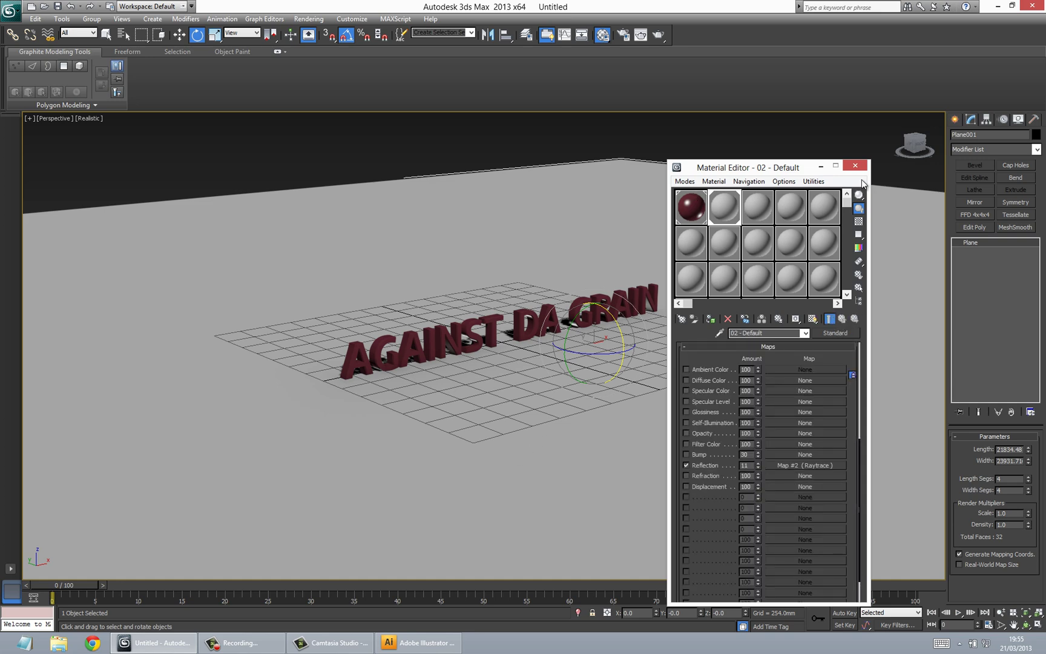
# - Close the Material Editor, switch Perspective from Realistic to Shaded, and recentre the lettering
pyautogui.press('m')
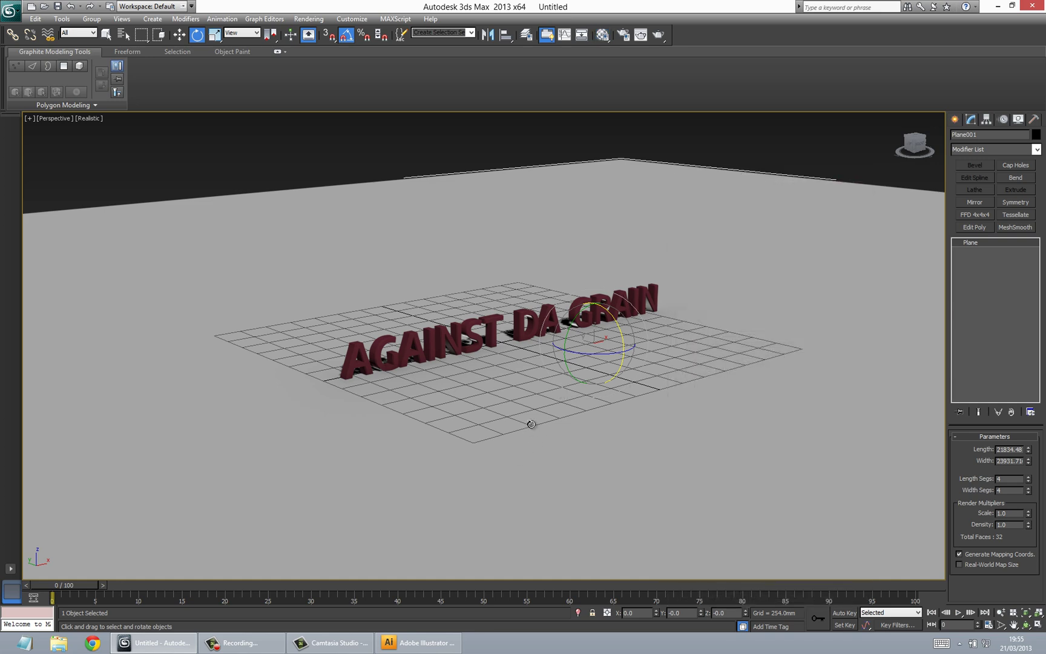
pyautogui.scroll(5, 531, 422)
pyautogui.moveTo(537, 407); pyautogui.dragTo(534, 411, button='middle')
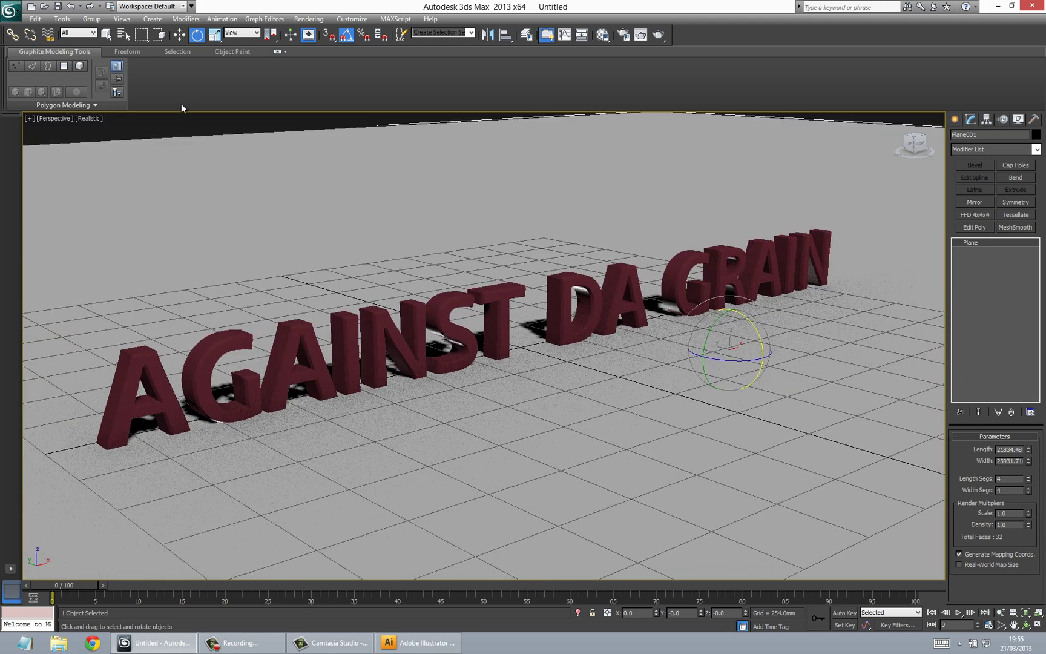
pyautogui.click(83, 118)
pyautogui.click(109, 143)
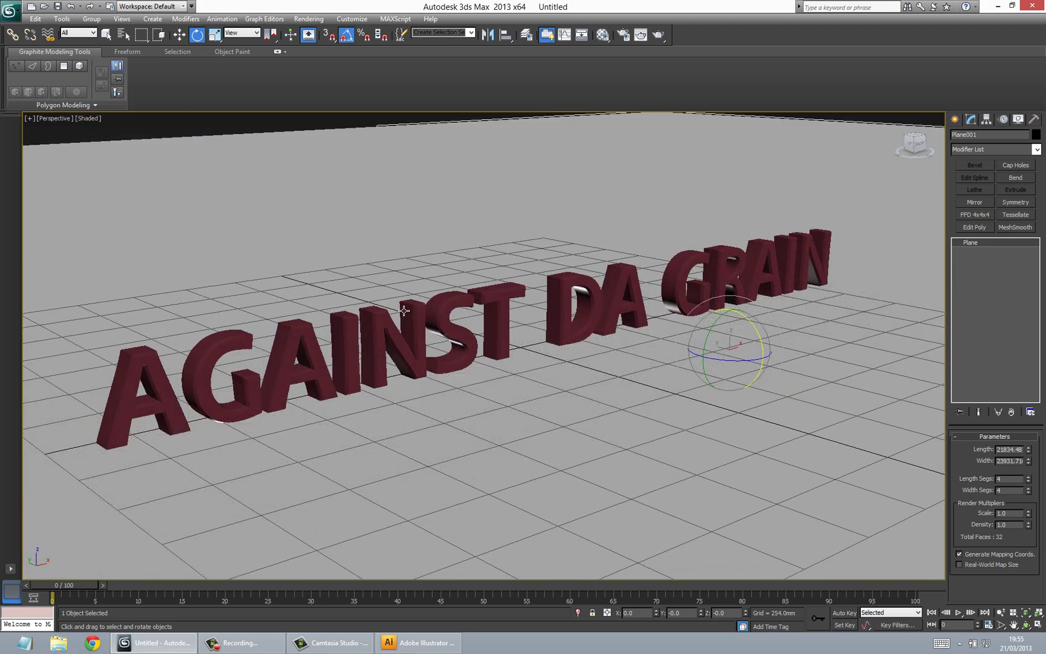
pyautogui.scroll(-3, 627, 345)
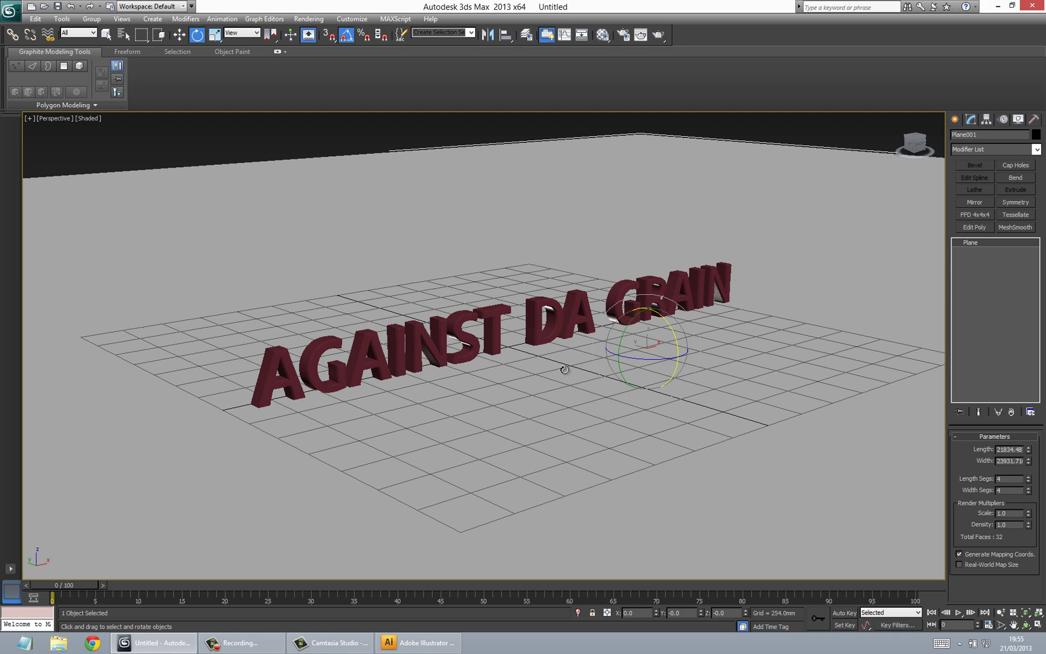
pyautogui.hotkey('shift', 'z')
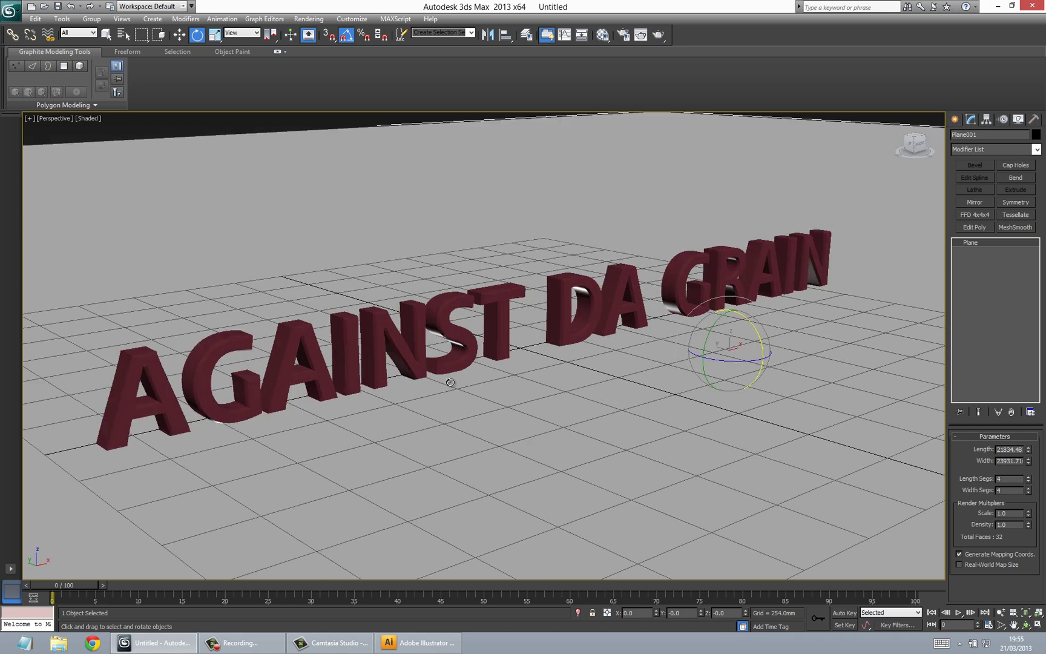
pyautogui.moveTo(450, 385)
pyautogui.mouseDown(button='middle')
pyautogui.moveTo(455, 355)
pyautogui.moveTo(458, 369)
pyautogui.mouseUp(button='middle')
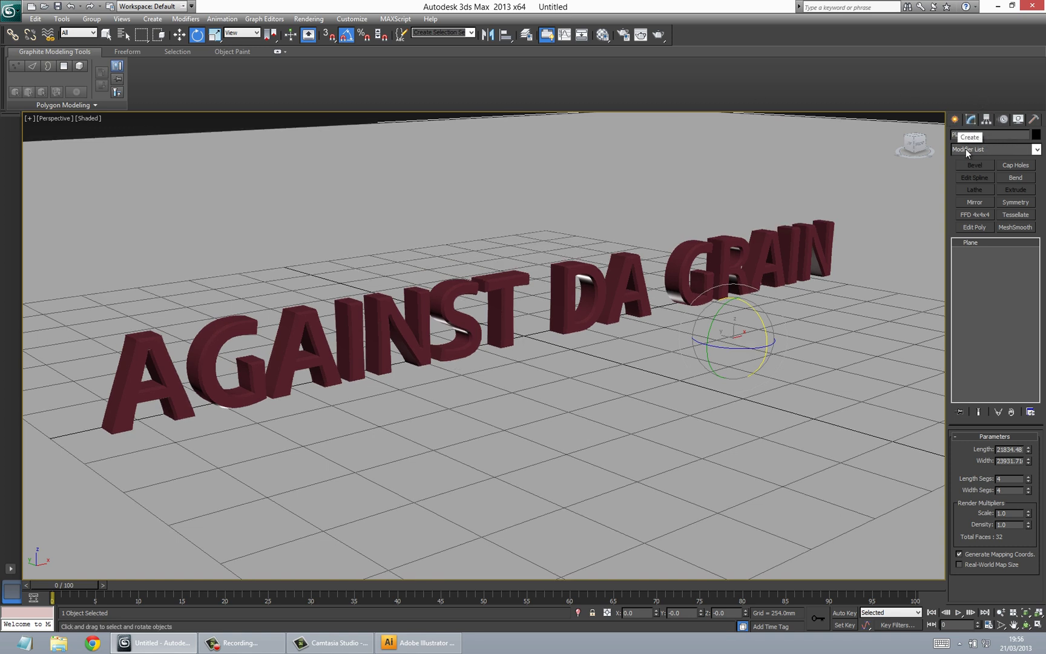
# - In the Create panel's Lights category, choose Standard lights and activate the Omni tool
pyautogui.click(955, 121)
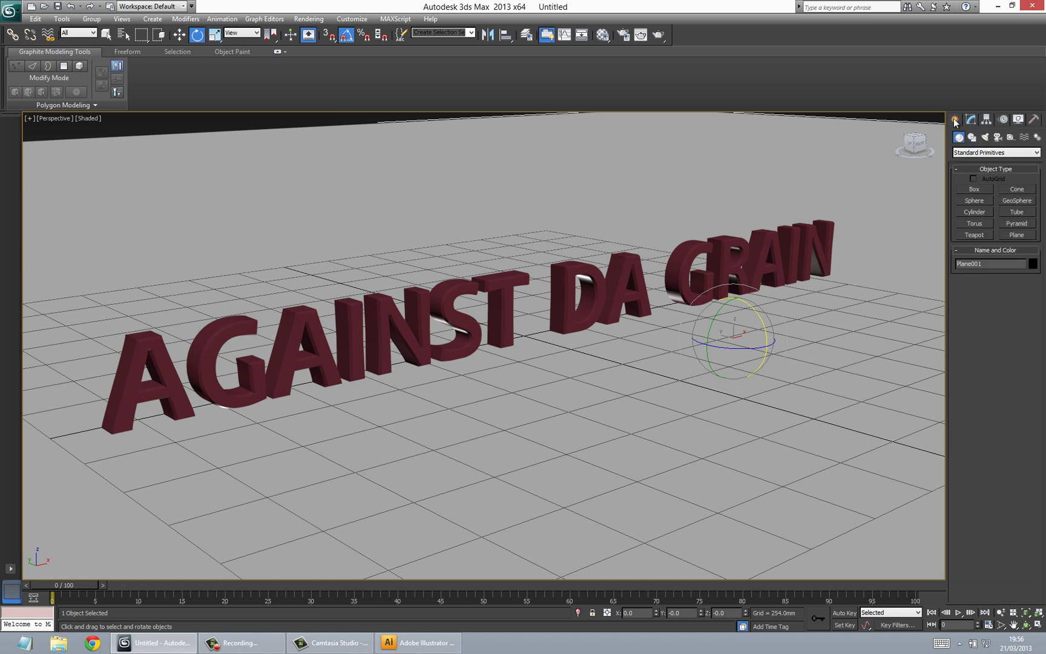
pyautogui.click(985, 139)
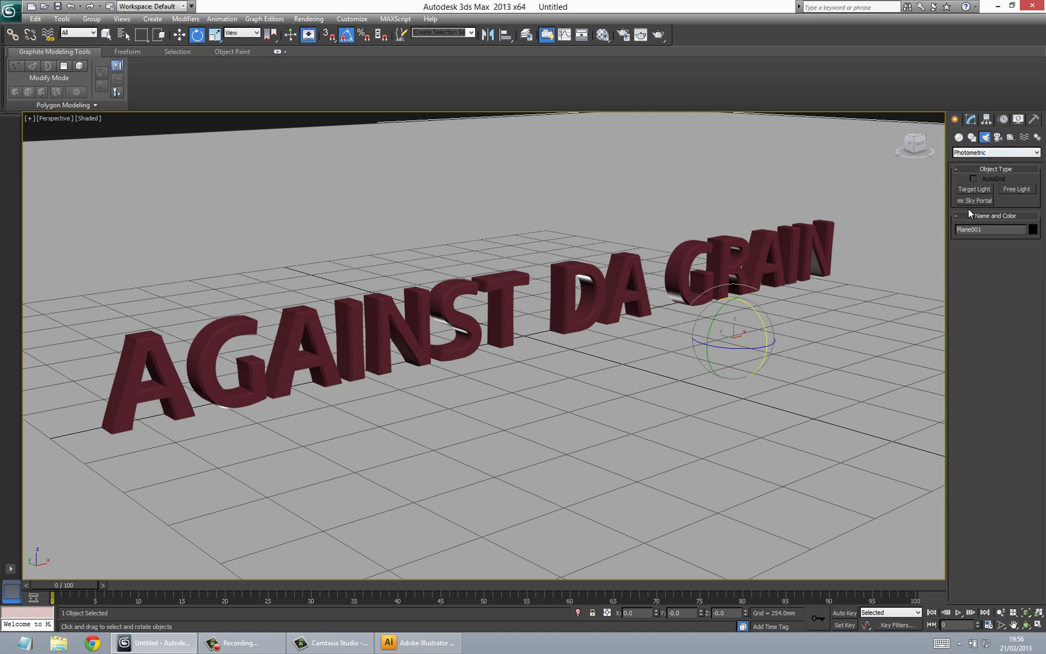
pyautogui.click(964, 154)
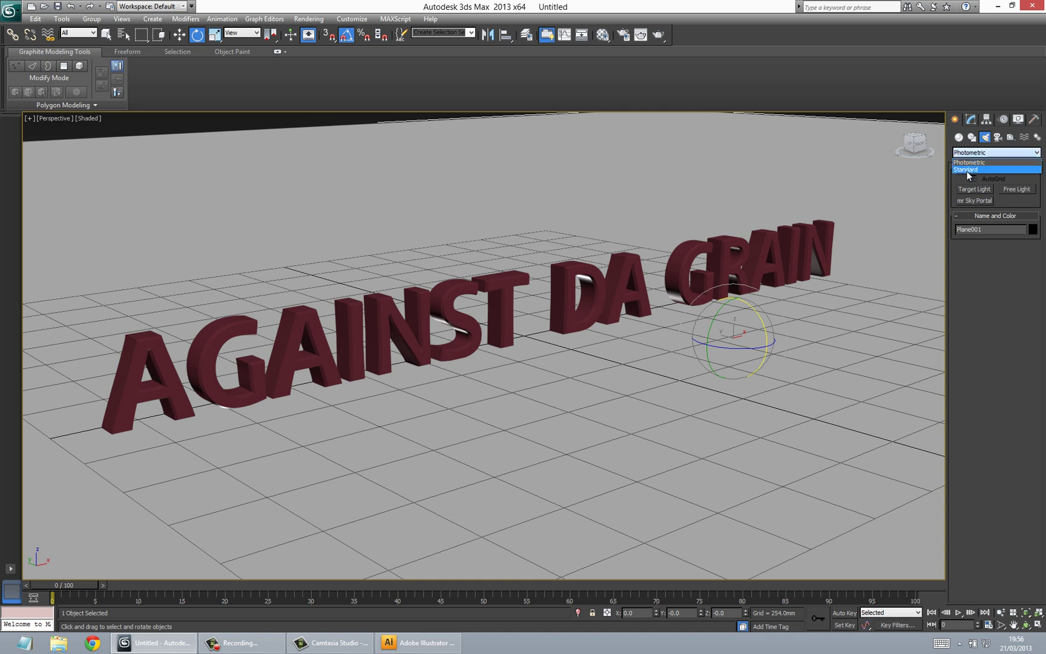
pyautogui.click(967, 170)
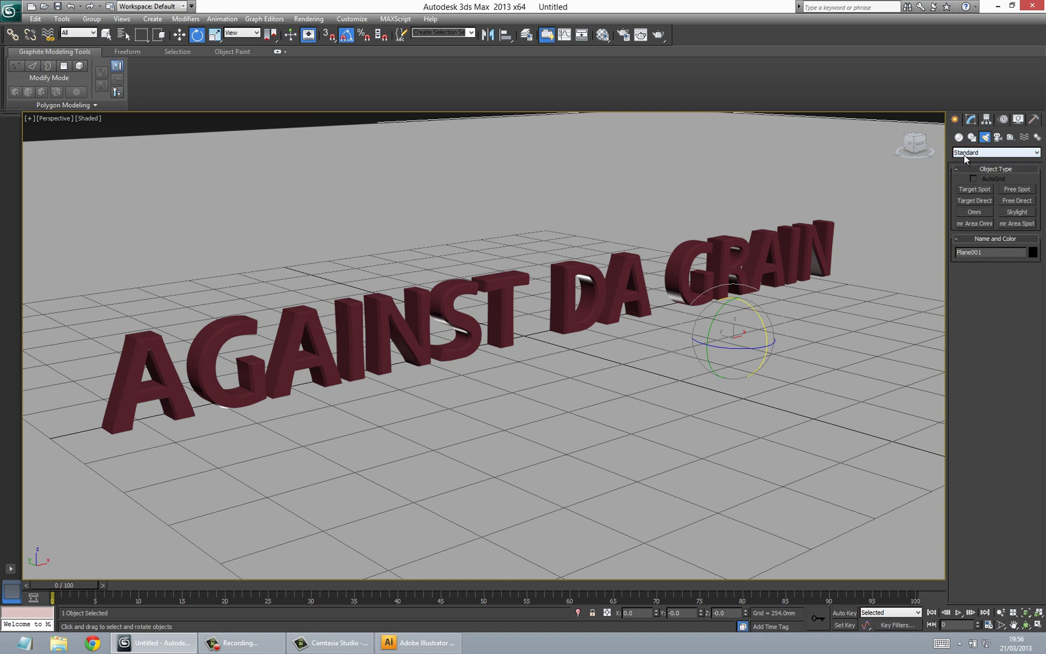
pyautogui.click(973, 211)
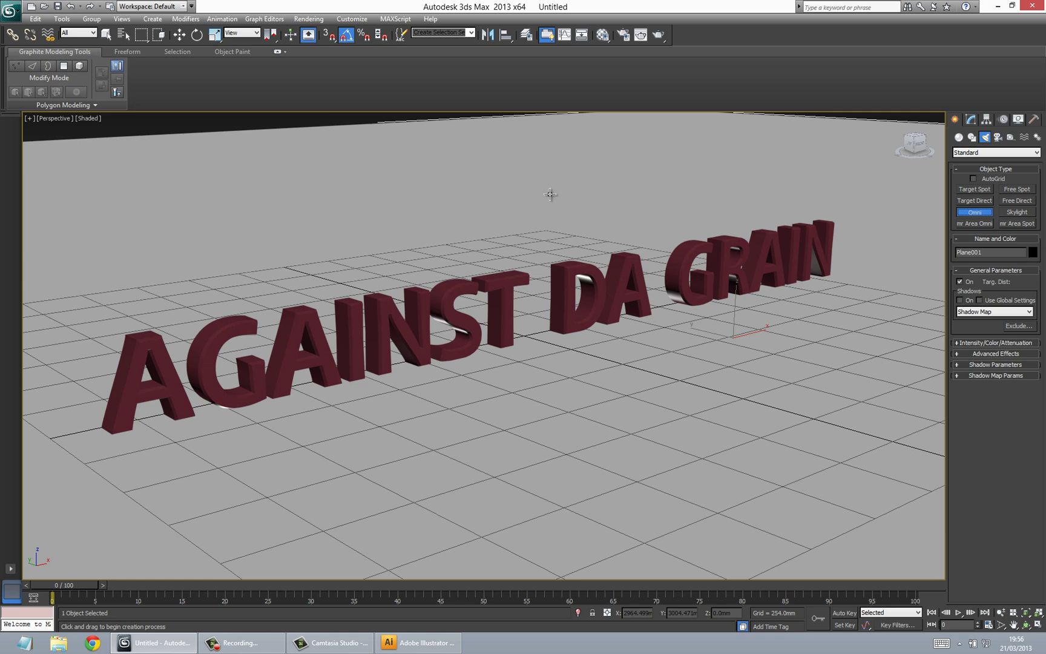
# - Switch to four viewports, place omni lights above the text, lower one in the side view, and reselect Omni001
pyautogui.hotkey('alt', 'w')
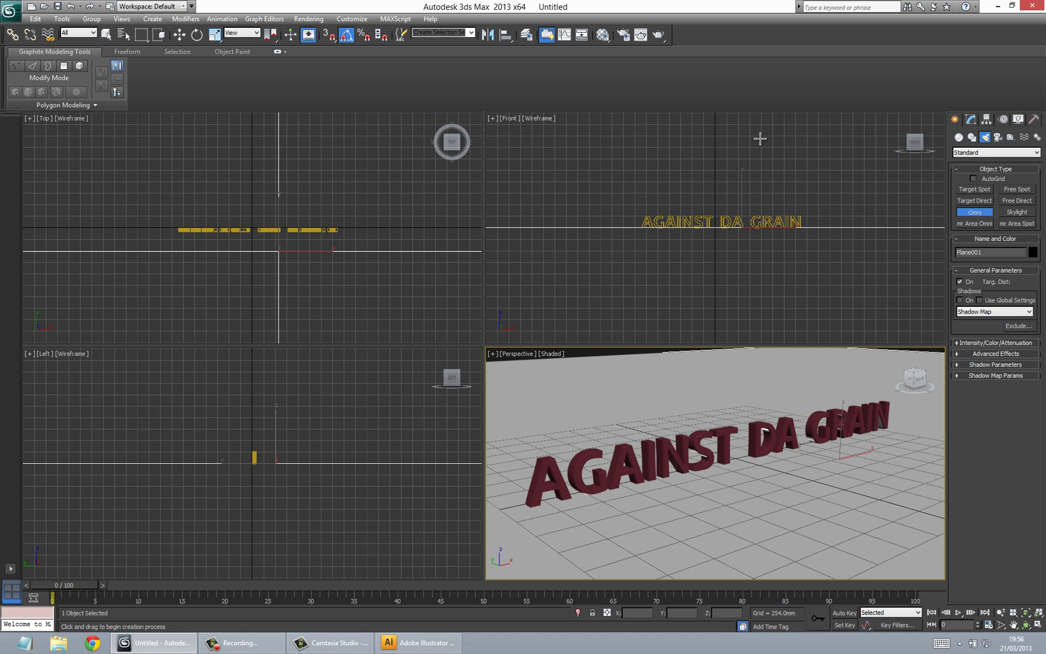
pyautogui.moveTo(759, 138); pyautogui.dragTo(753, 171)
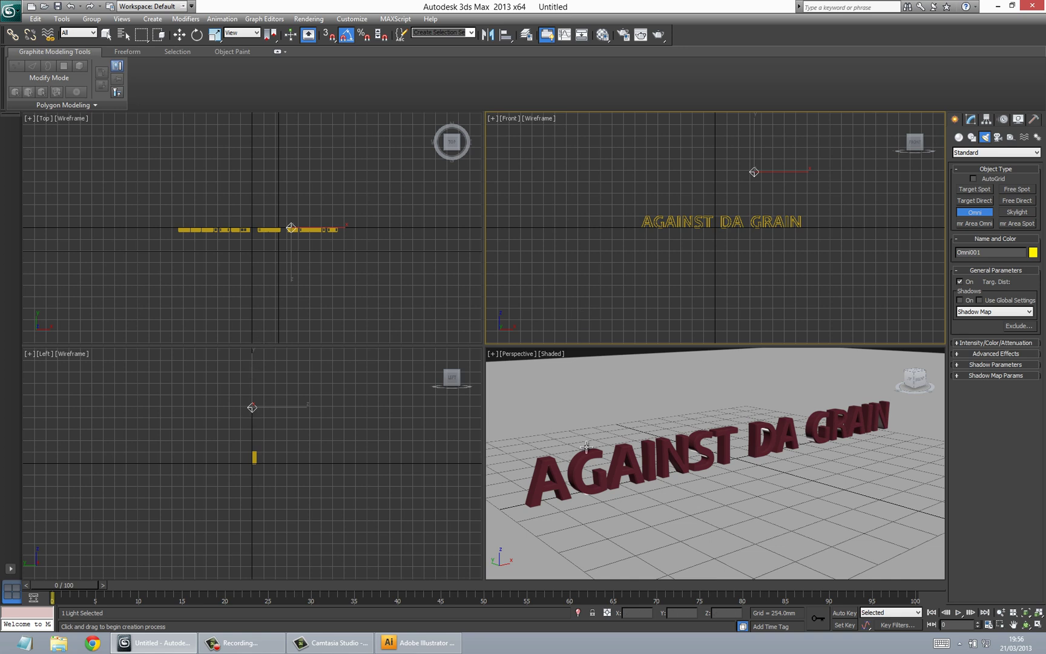
pyautogui.click(251, 409)
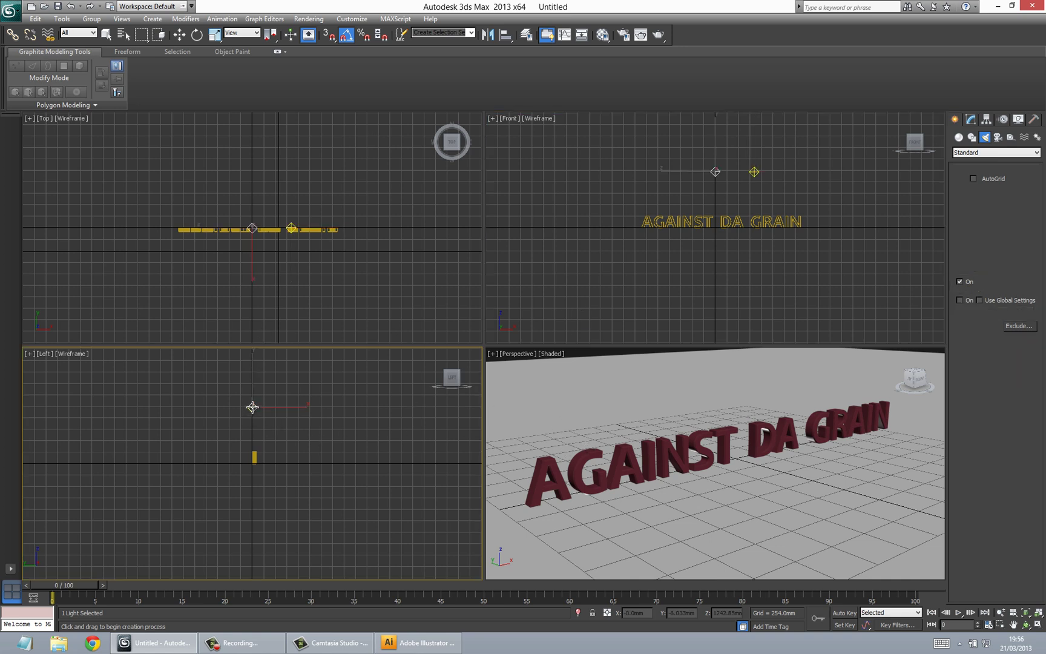
pyautogui.press('e')
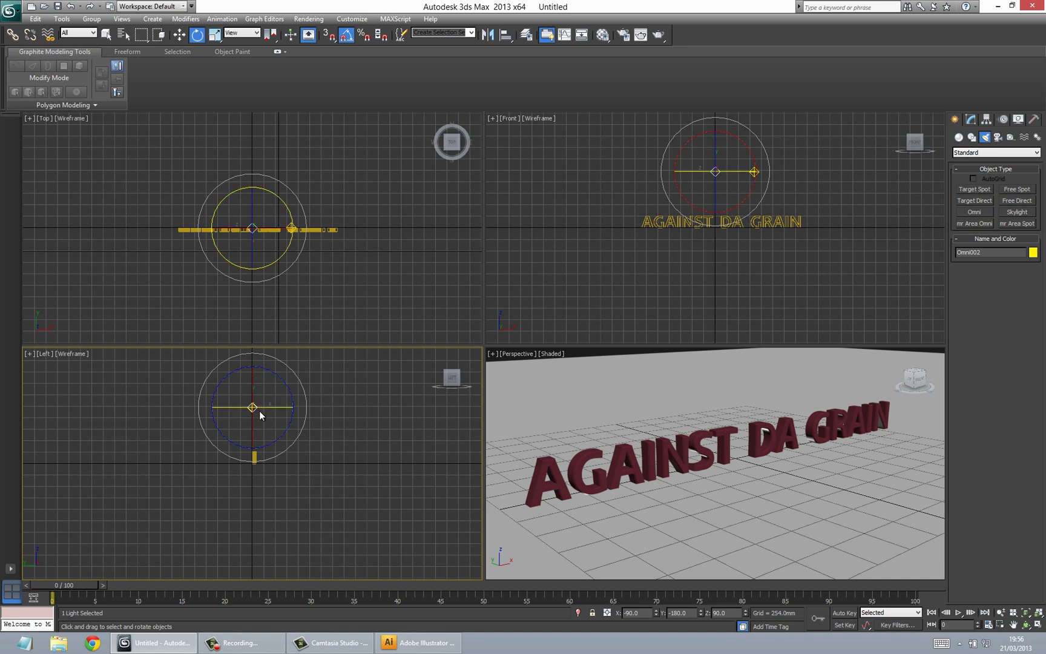
pyautogui.rightClick(253, 406)
pyautogui.click(267, 418)
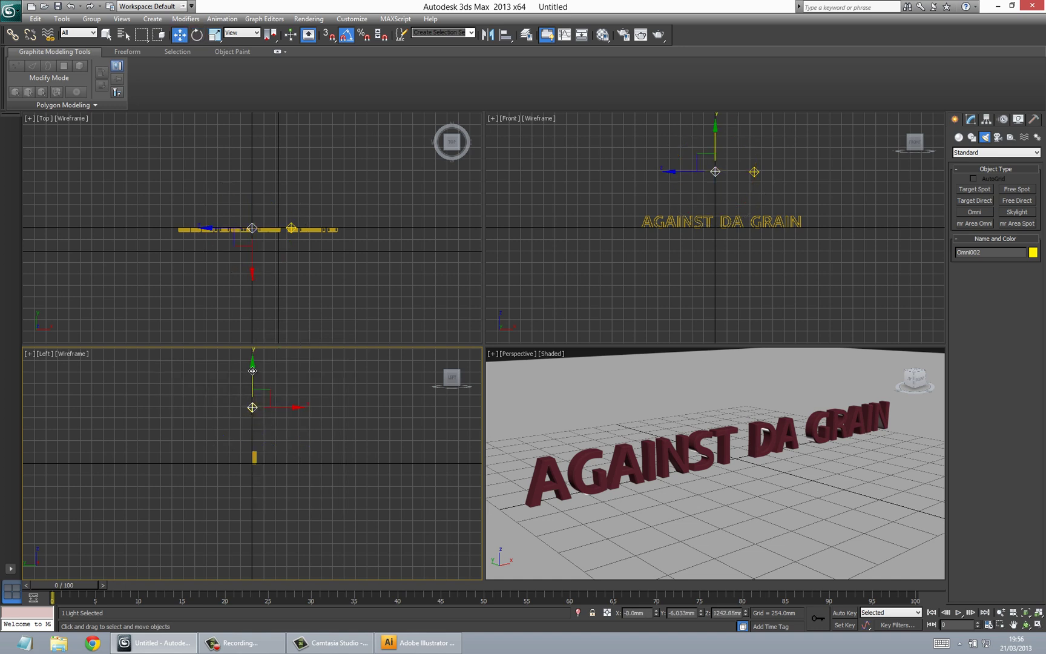
pyautogui.moveTo(252, 374)
pyautogui.mouseDown()
pyautogui.moveTo(246, 431)
pyautogui.moveTo(241, 390)
pyautogui.mouseUp()
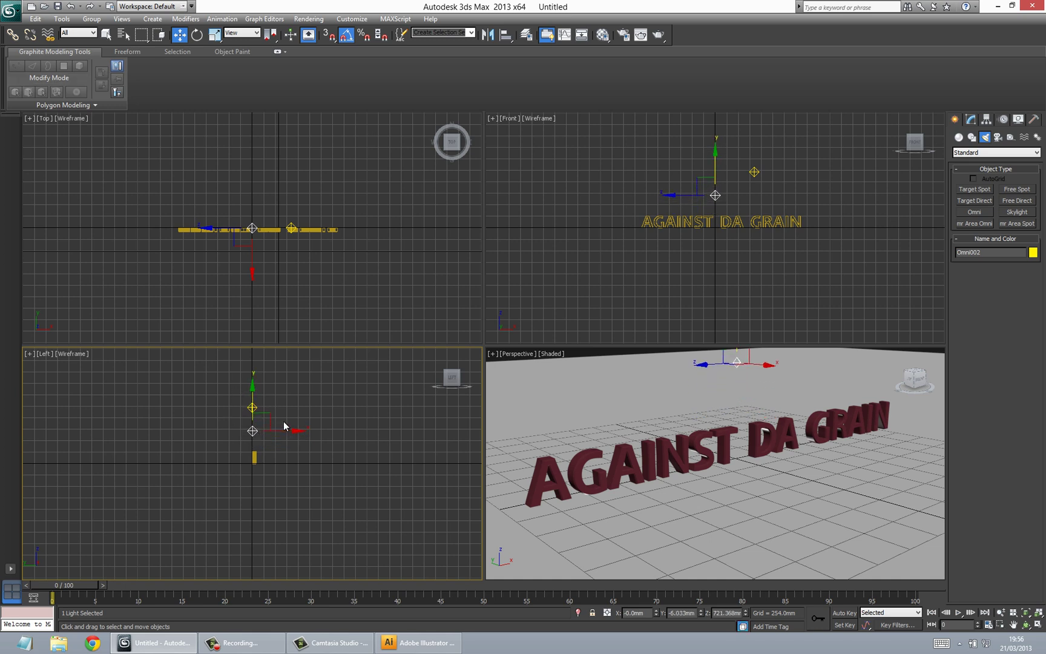
pyautogui.click(292, 397)
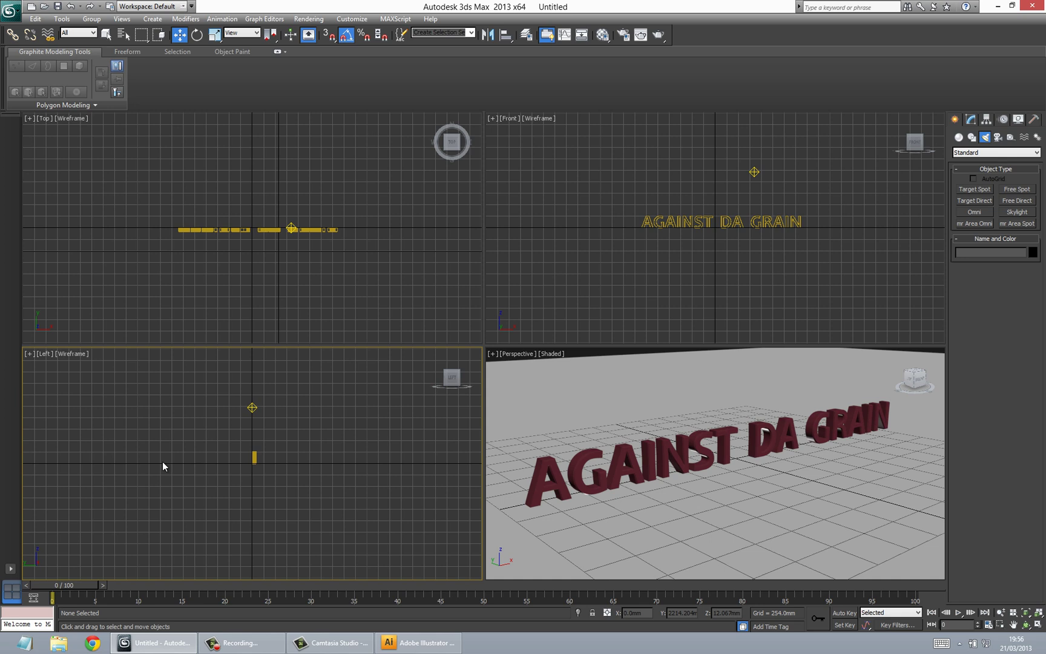
pyautogui.click(252, 406)
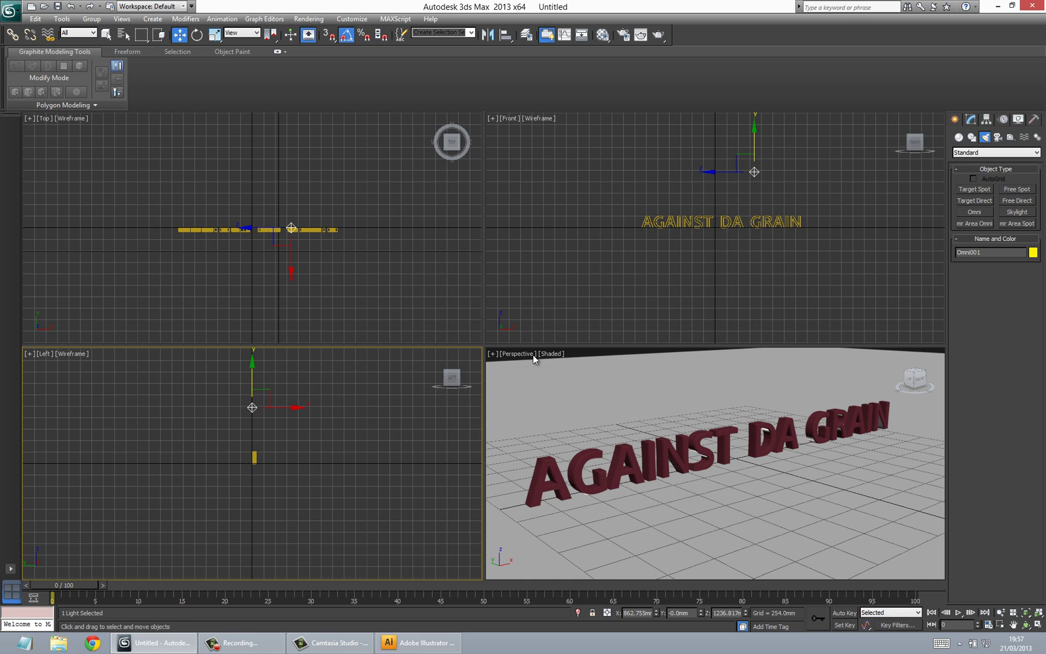
# - Change the Perspective viewport's display style from Shaded to Realistic
pyautogui.click(552, 354)
pyautogui.click(552, 354)
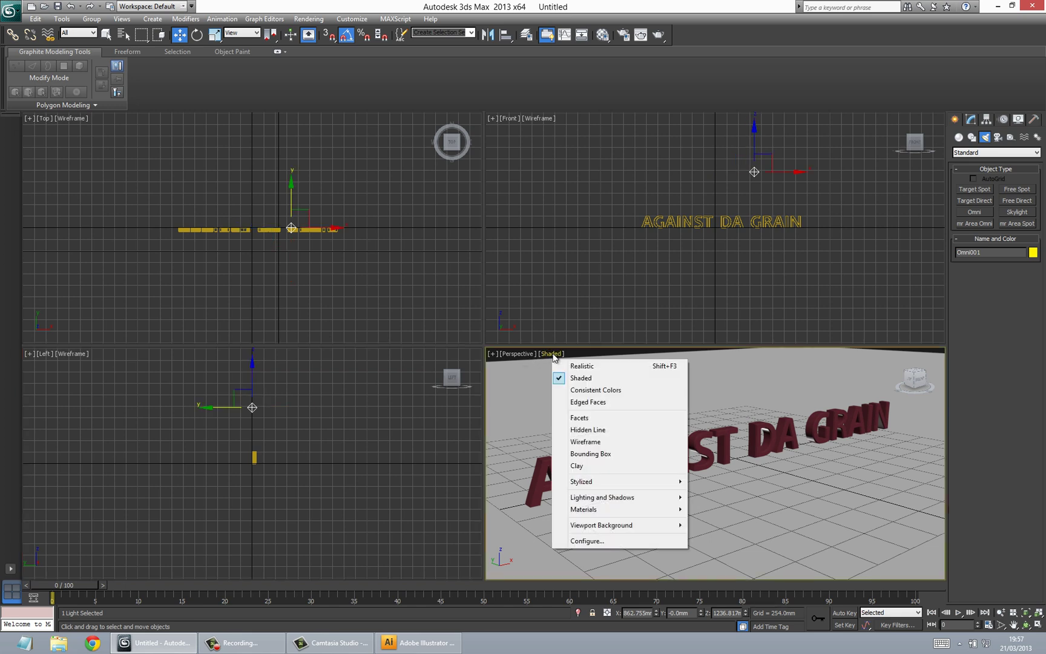
pyautogui.click(582, 366)
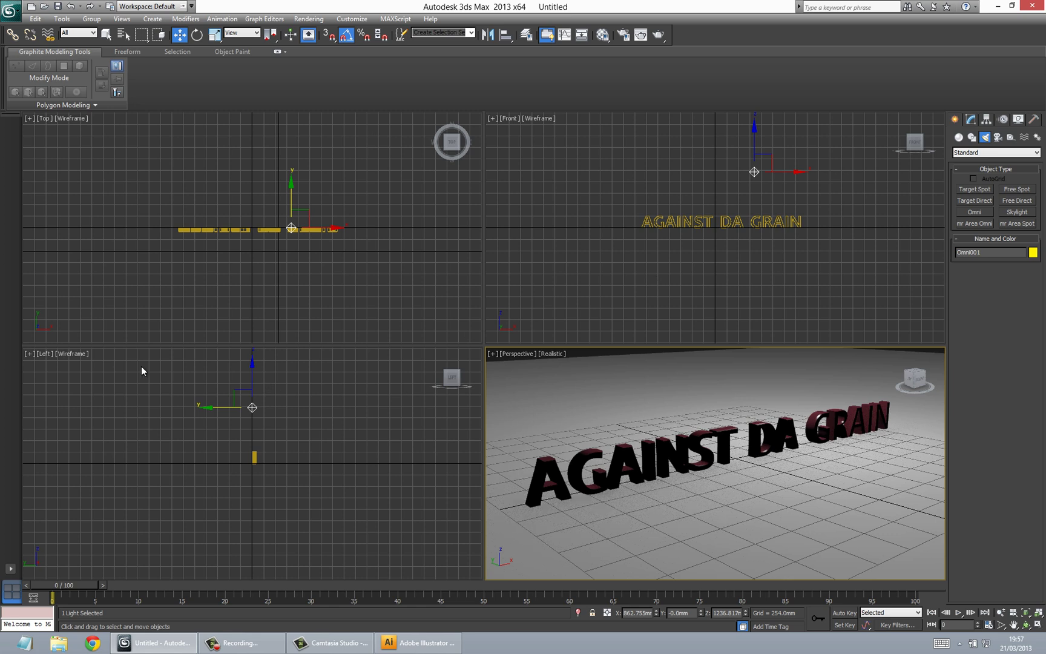
# - Lower Omni001 in the Left view, move it in front of the text, then Shift-clone it as Omni002
pyautogui.click(253, 363)
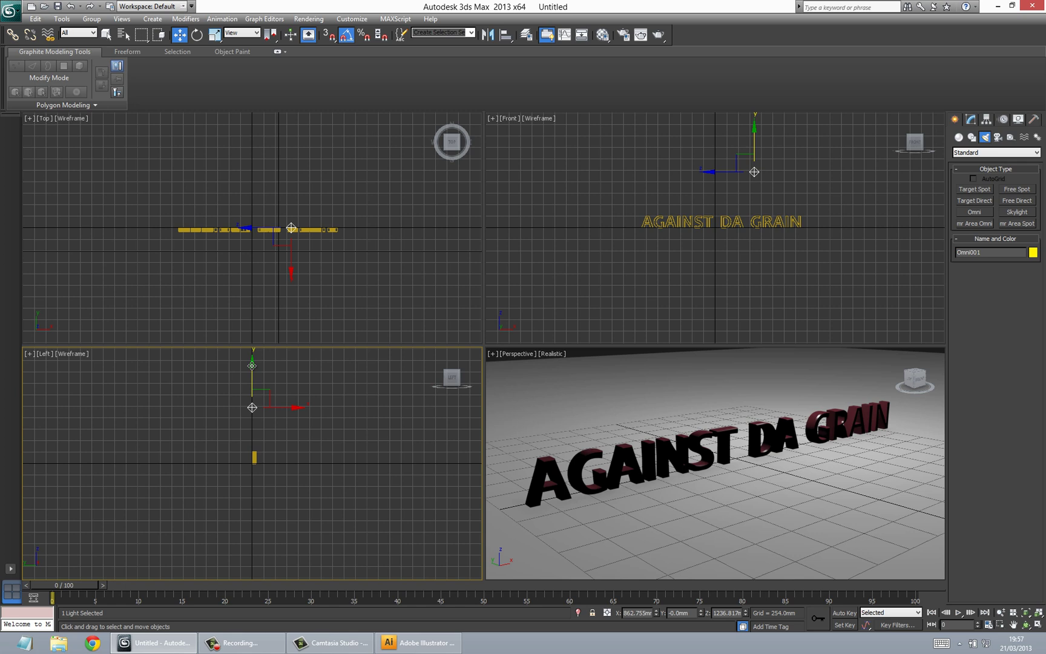
pyautogui.moveTo(251, 366); pyautogui.dragTo(253, 384)
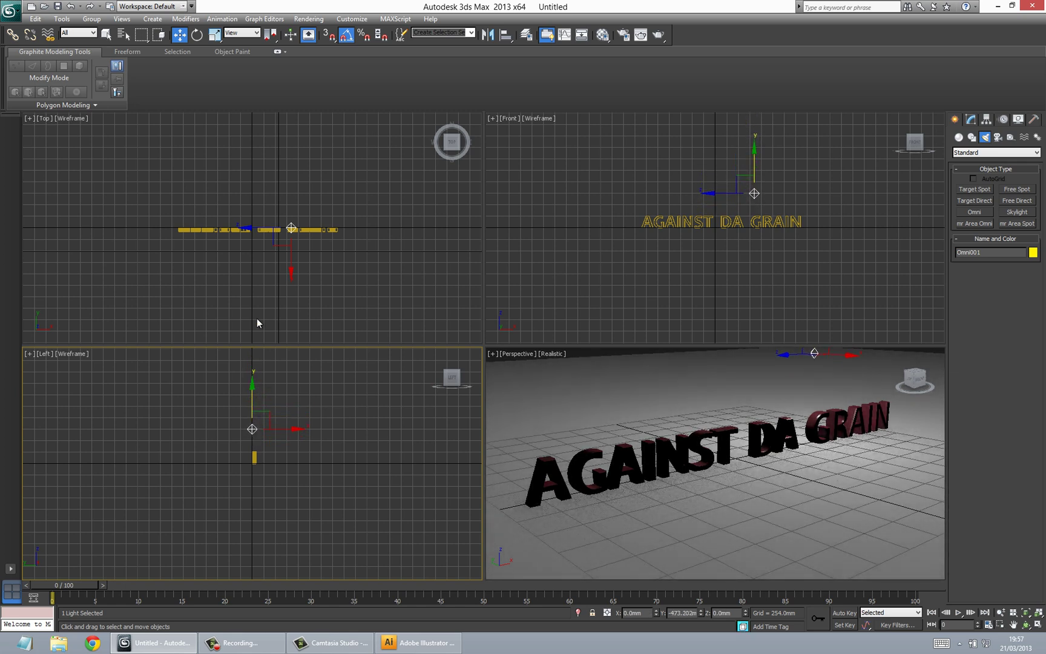
pyautogui.click(291, 268)
pyautogui.click(291, 228)
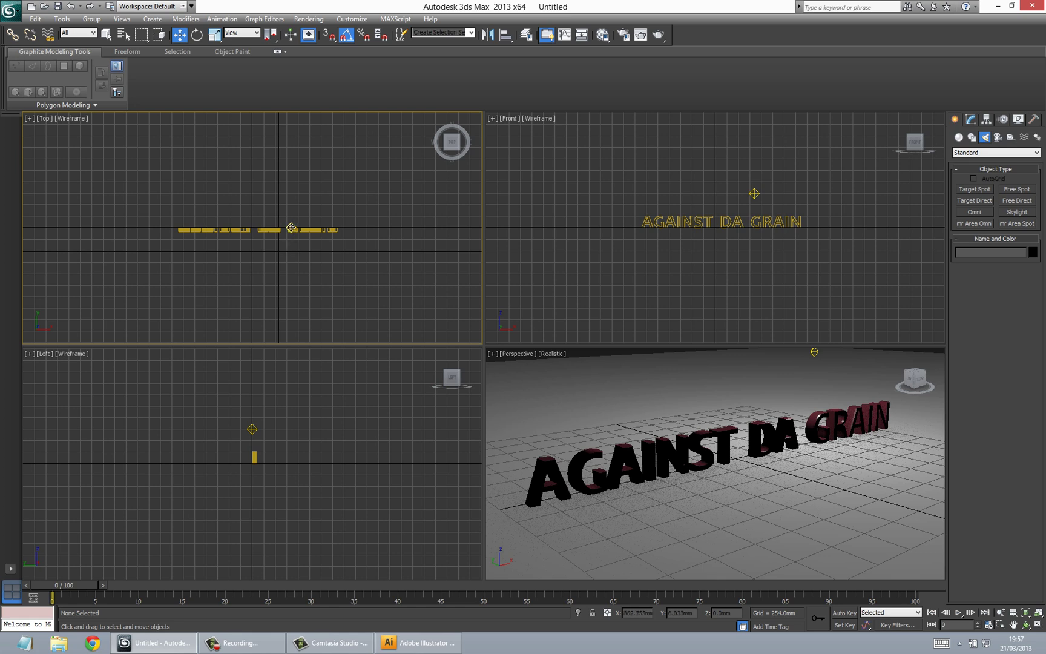
pyautogui.moveTo(291, 190); pyautogui.dragTo(289, 216)
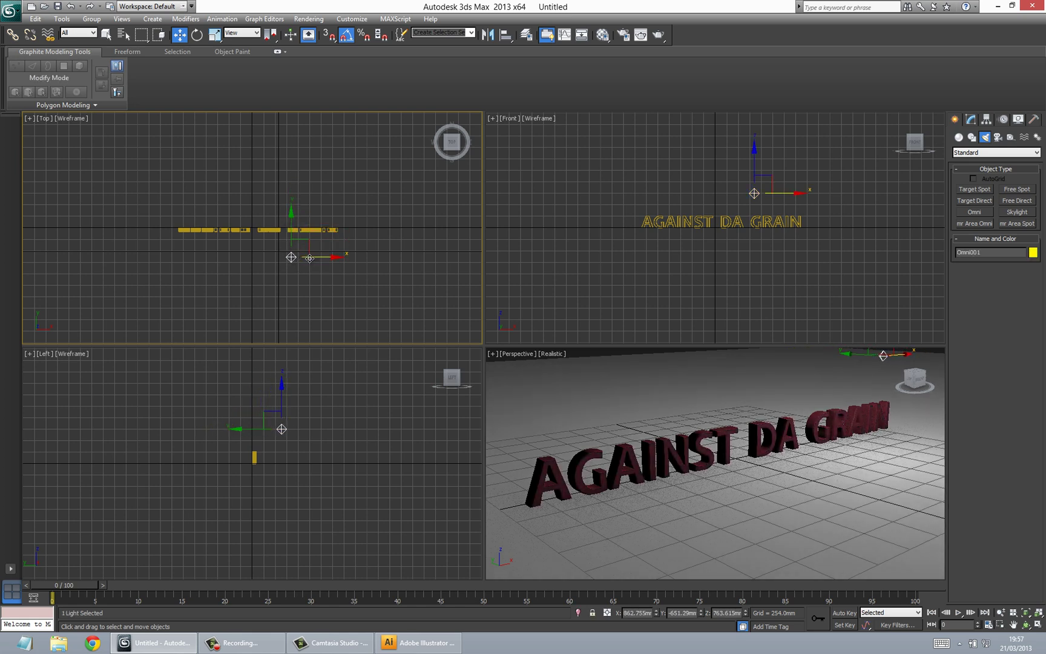
pyautogui.moveTo(309, 263); pyautogui.dragTo(292, 227)
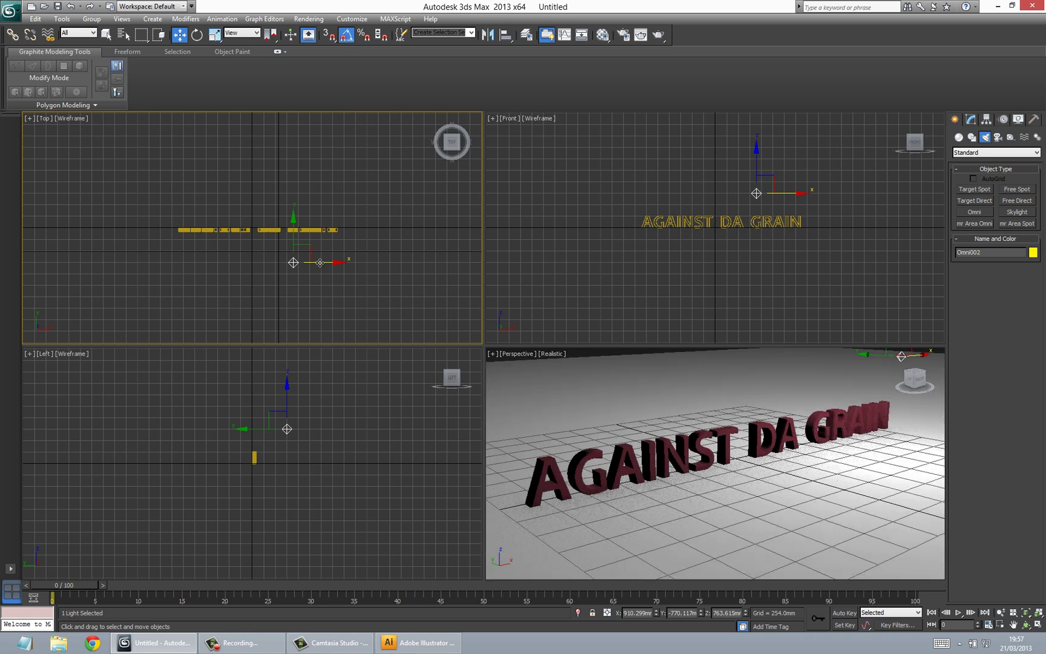
pyautogui.keyDown('shift'); pyautogui.moveTo(320, 263); pyautogui.dragTo(365, 270); pyautogui.keyUp('shift')
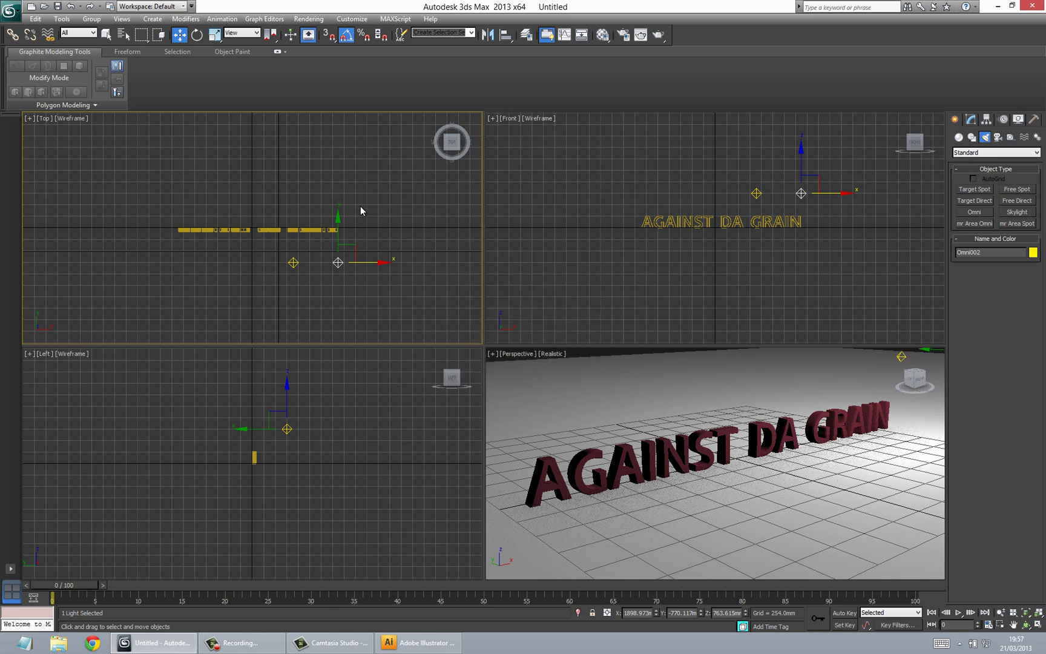
# - Drag Omni002 left and down in the Top and Front views to sit beside the first A
pyautogui.click(337, 225)
pyautogui.moveTo(339, 262); pyautogui.dragTo(221, 264)
pyautogui.moveTo(189, 223); pyautogui.dragTo(188, 193)
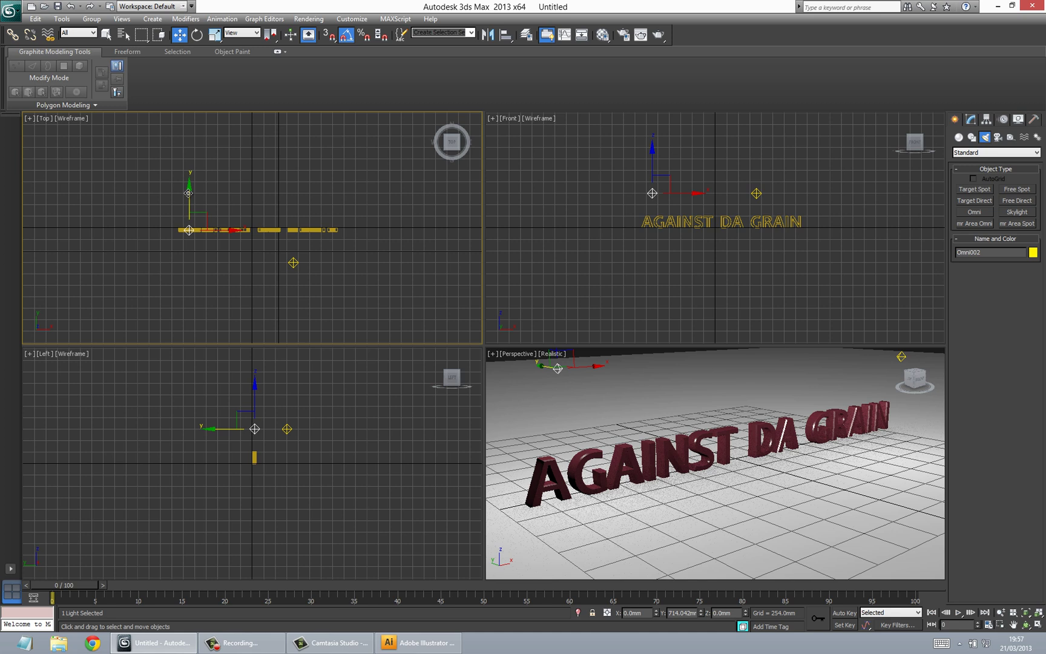
pyautogui.click(651, 154)
pyautogui.moveTo(648, 163)
pyautogui.mouseDown()
pyautogui.moveTo(651, 146)
pyautogui.moveTo(650, 172)
pyautogui.mouseUp()
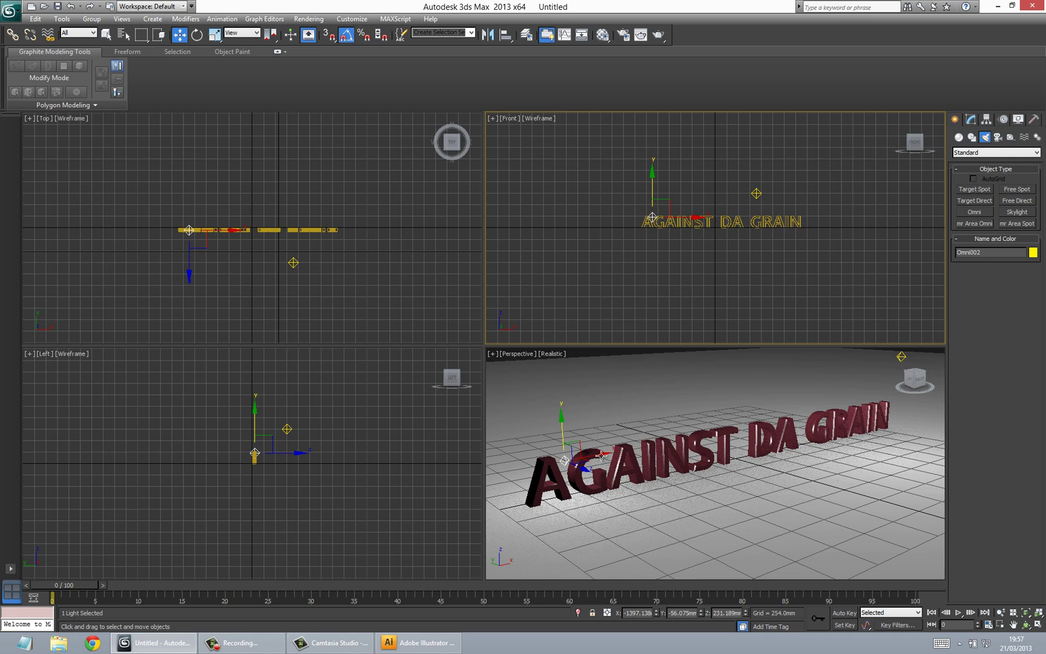
pyautogui.moveTo(599, 455); pyautogui.dragTo(558, 455)
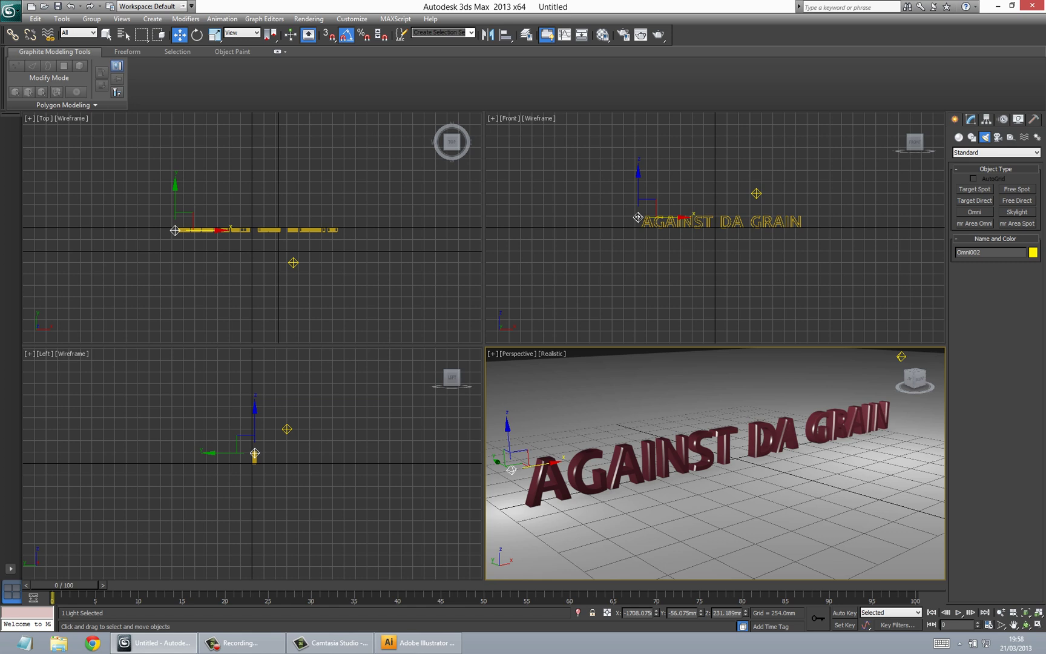
# - Under Intensity/Color/Attenuation, lower Omni002's Multiplier to 0.72 and Omni001's from 1.0 to 0.74
pyautogui.click(969, 120)
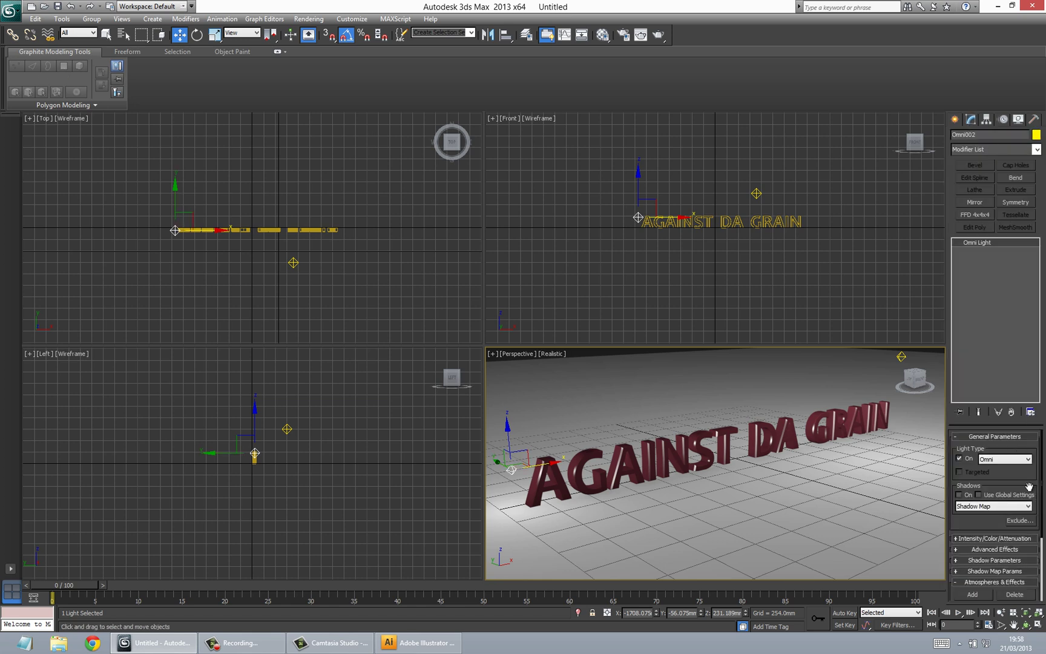
pyautogui.moveTo(1007, 480); pyautogui.dragTo(996, 447)
pyautogui.click(987, 504)
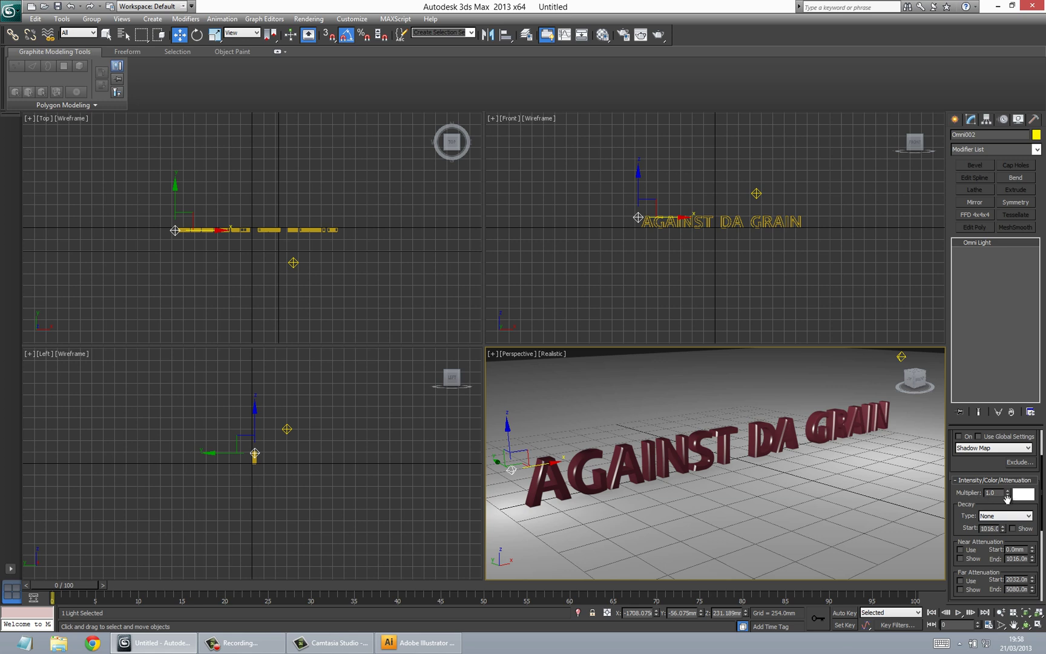
pyautogui.click(1007, 491)
pyautogui.click(1007, 495)
pyautogui.click(1007, 495)
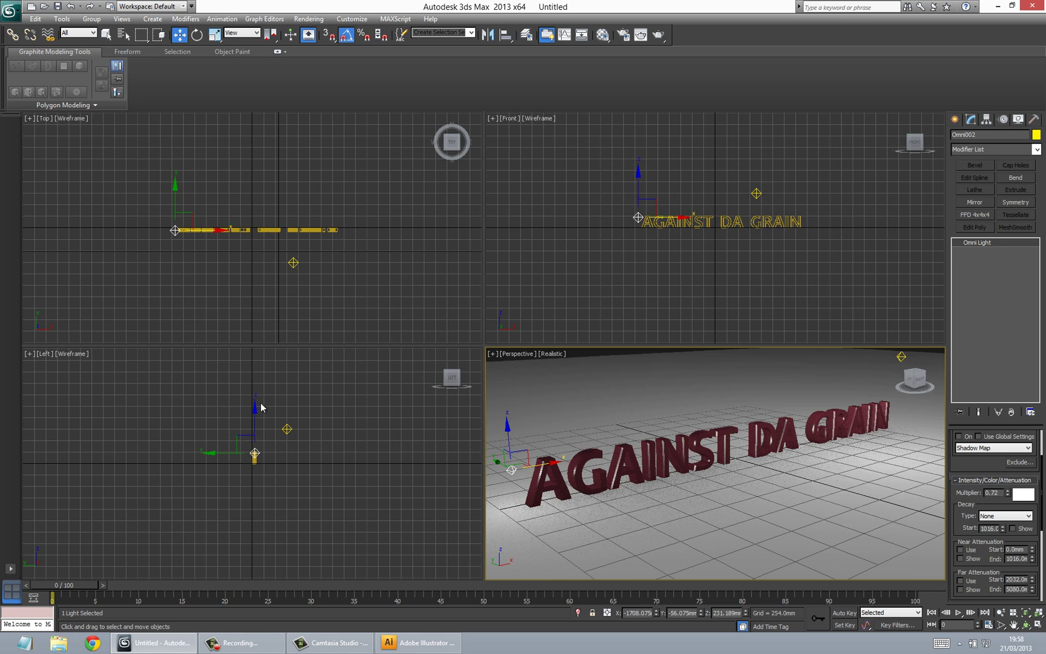
pyautogui.click(287, 429)
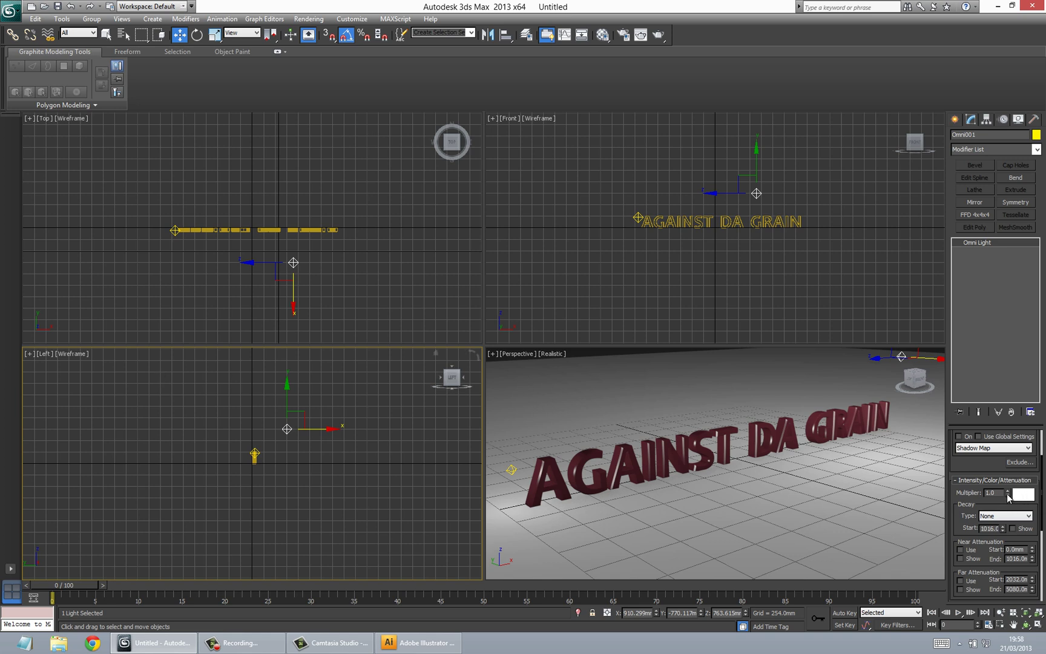
pyautogui.moveTo(1008, 496); pyautogui.dragTo(1012, 506)
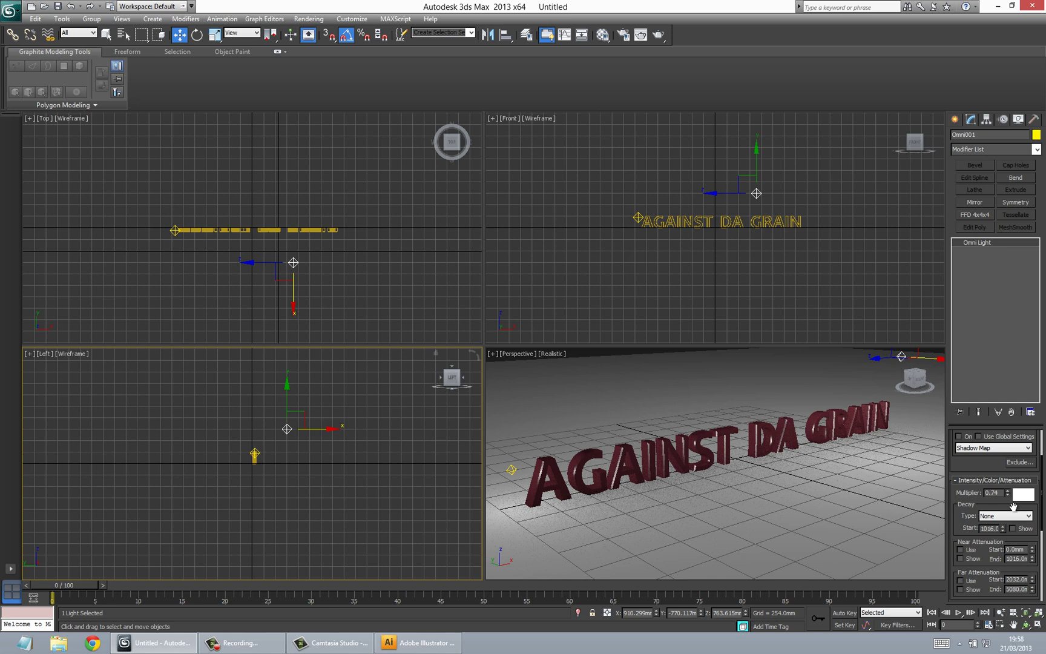
# - Turn on shadows for Omni001 in the Modify panel
pyautogui.scroll(2, 986, 457)
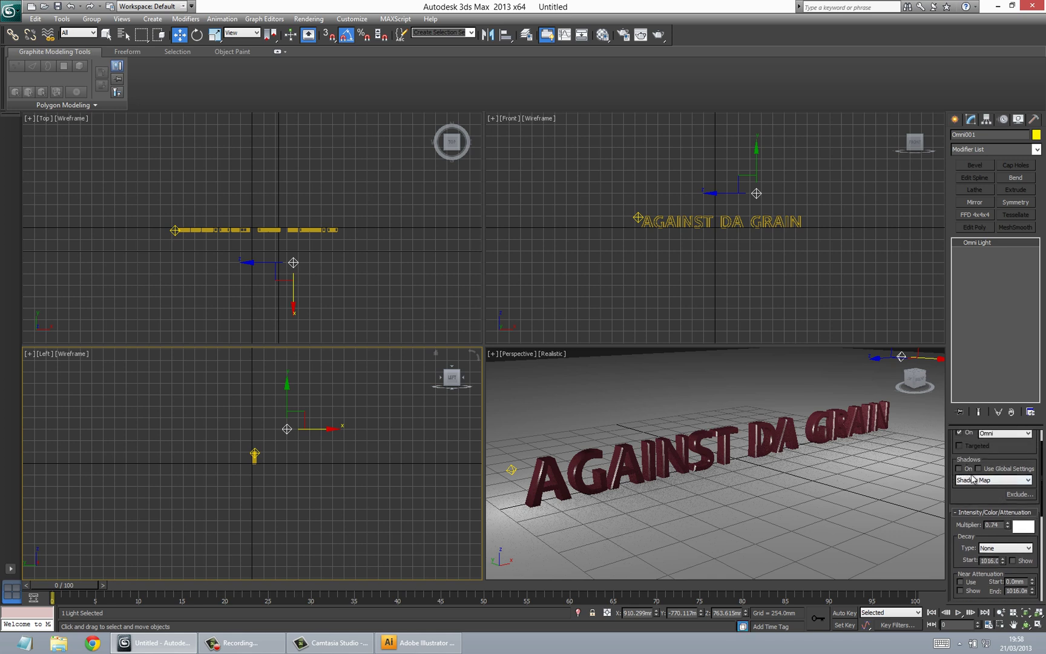
pyautogui.click(959, 469)
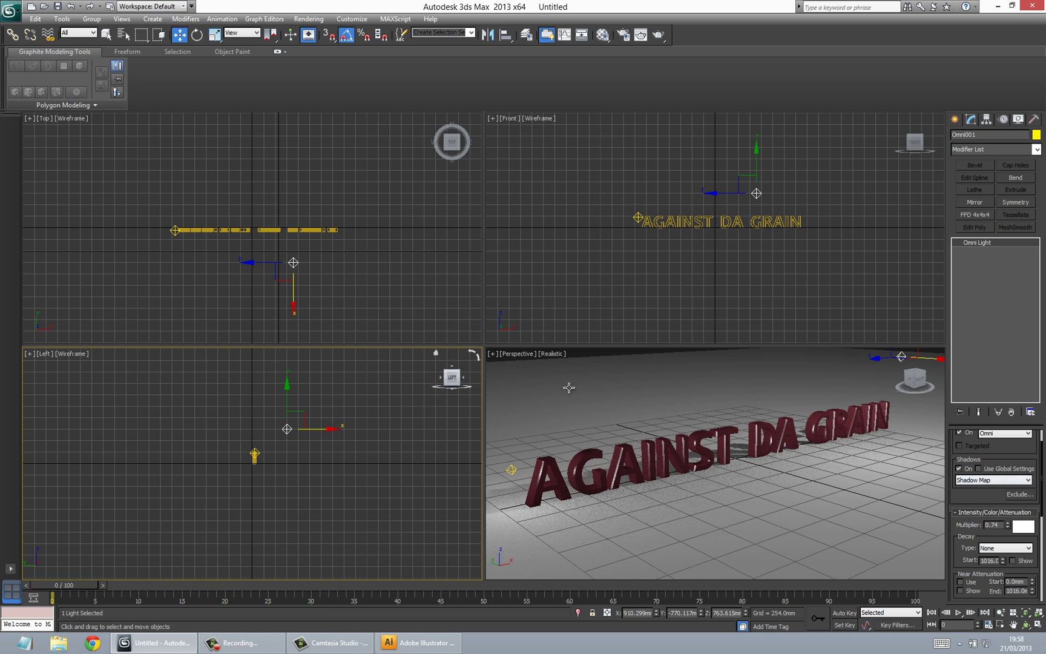
pyautogui.hotkey('alt', 'w')
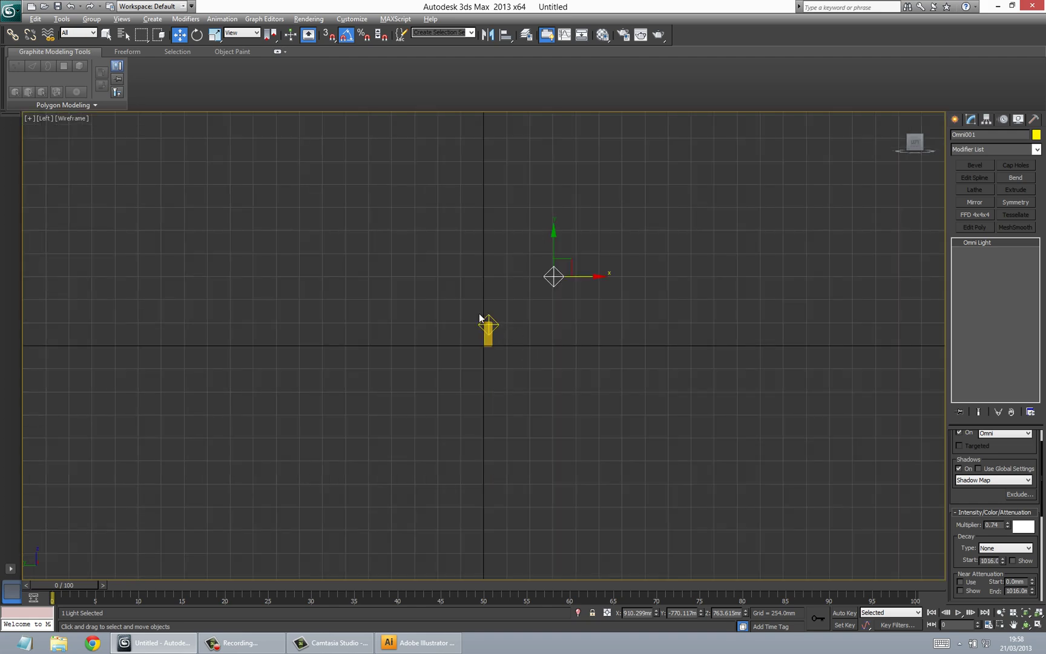
pyautogui.hotkey('alt', 'w')
# - Select the floor plane, maximize the perspective view and orbit to look down steeply at the text
pyautogui.click(555, 407)
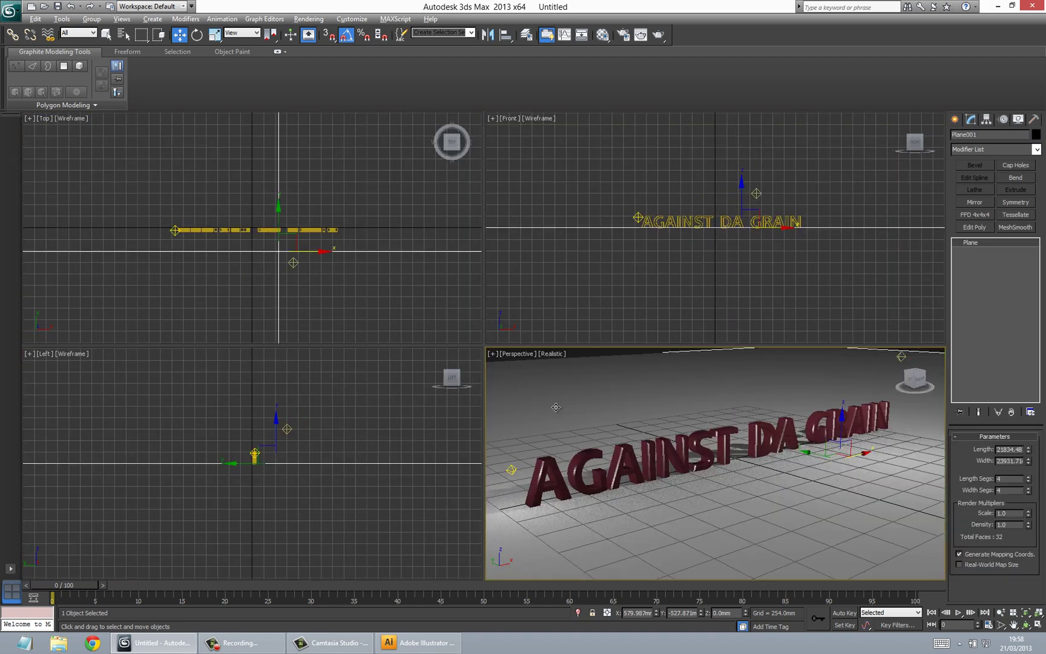
pyautogui.hotkey('alt', 'w')
pyautogui.scroll(3, 453, 316)
pyautogui.keyDown('alt'); pyautogui.moveTo(453, 316); pyautogui.dragTo(501, 318, button='middle'); pyautogui.keyUp('alt')
pyautogui.scroll(2, 503, 319)
pyautogui.scroll(-6, 504, 319)
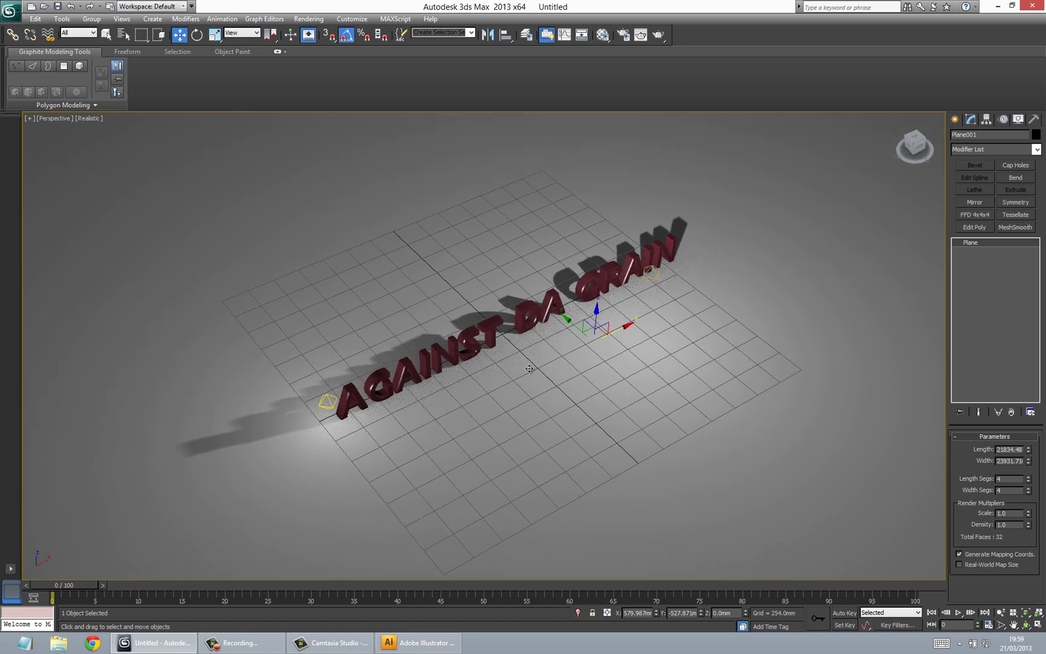
# - Select Omni002 near the letter A, enable its shadows and raise it above the text
pyautogui.click(650, 273)
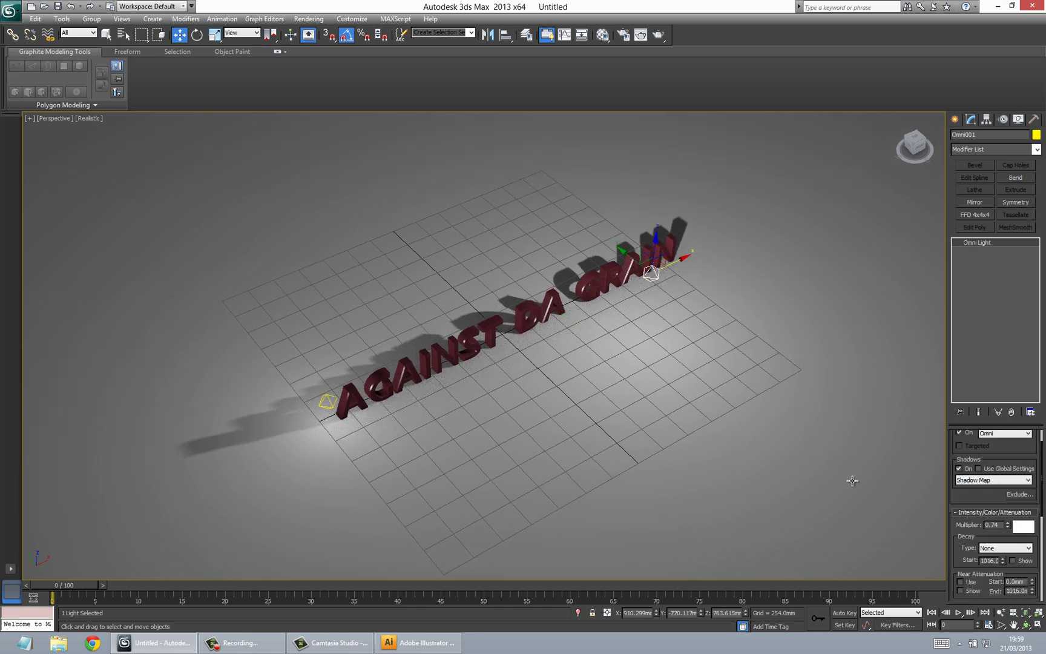
pyautogui.click(327, 403)
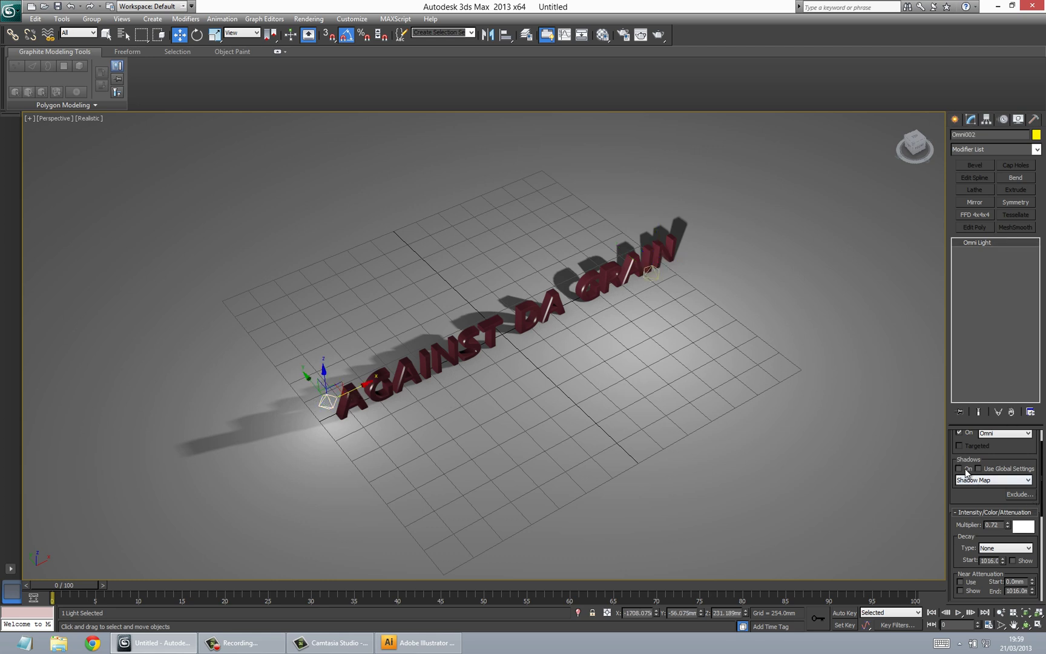
pyautogui.click(960, 468)
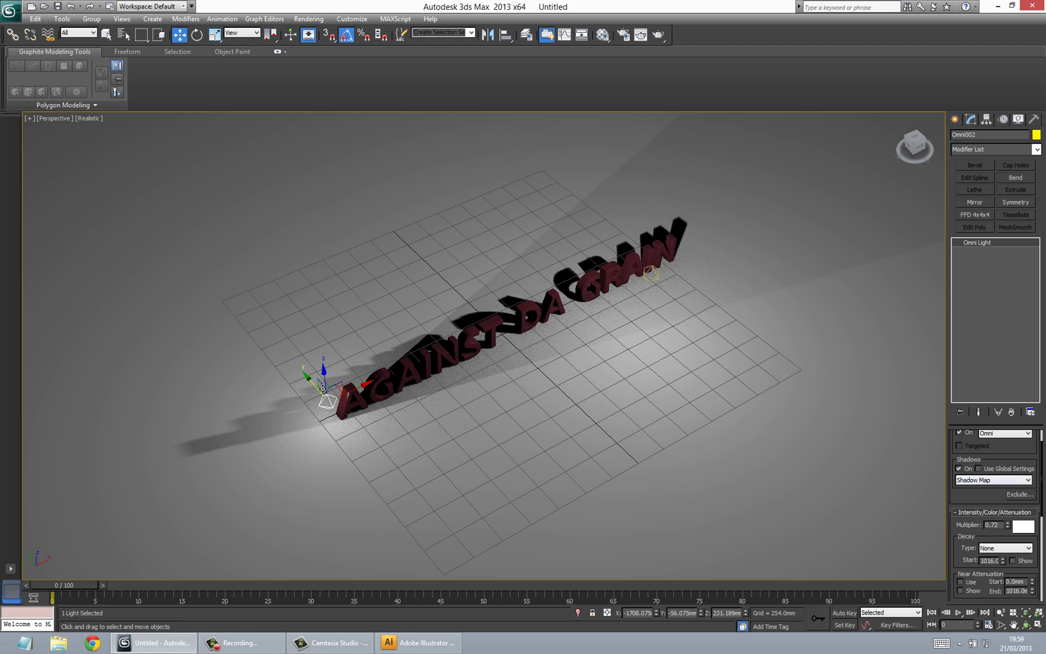
pyautogui.moveTo(323, 388)
pyautogui.mouseDown()
pyautogui.moveTo(324, 378)
pyautogui.moveTo(324, 386)
pyautogui.mouseUp()
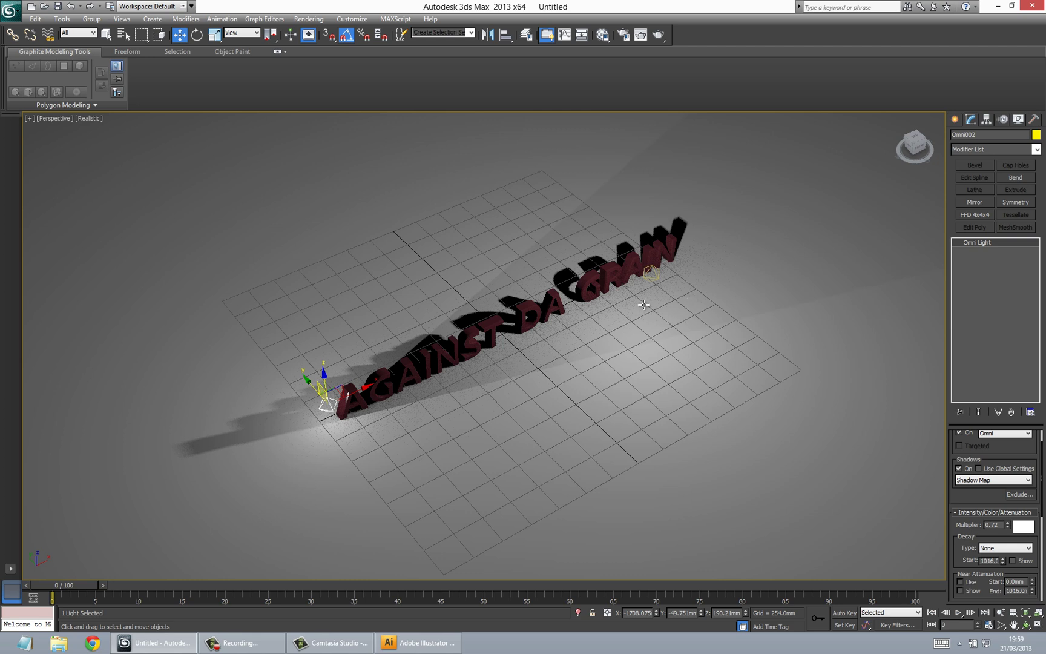
# - Set Omni002's shadow type to Ray Traced Shadows and Omni001's to Adv. Ray Traced
pyautogui.click(988, 482)
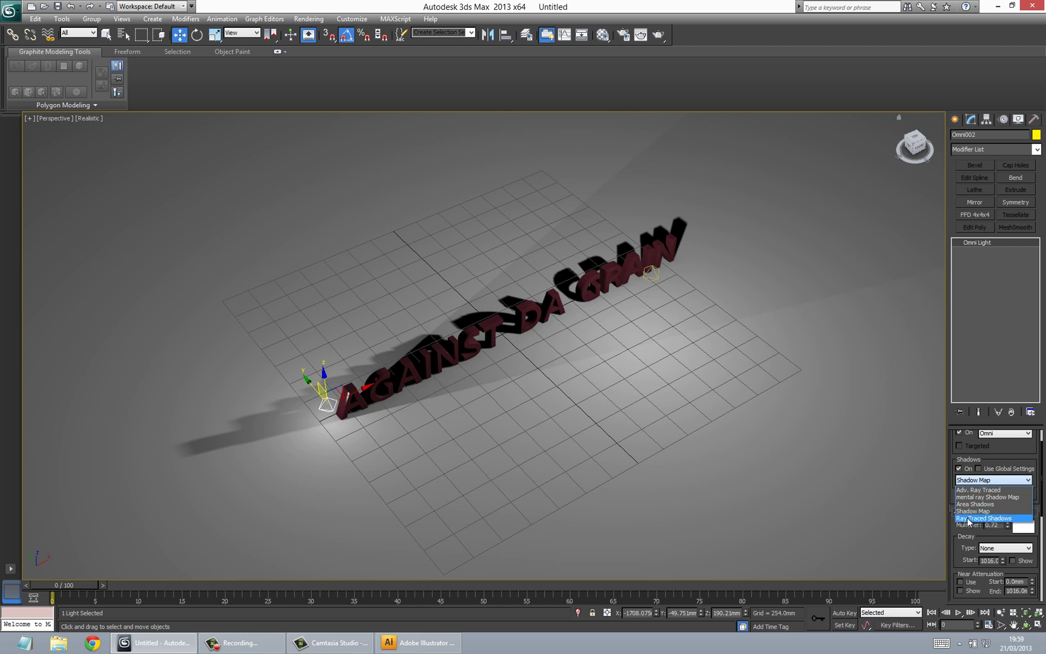
pyautogui.click(968, 519)
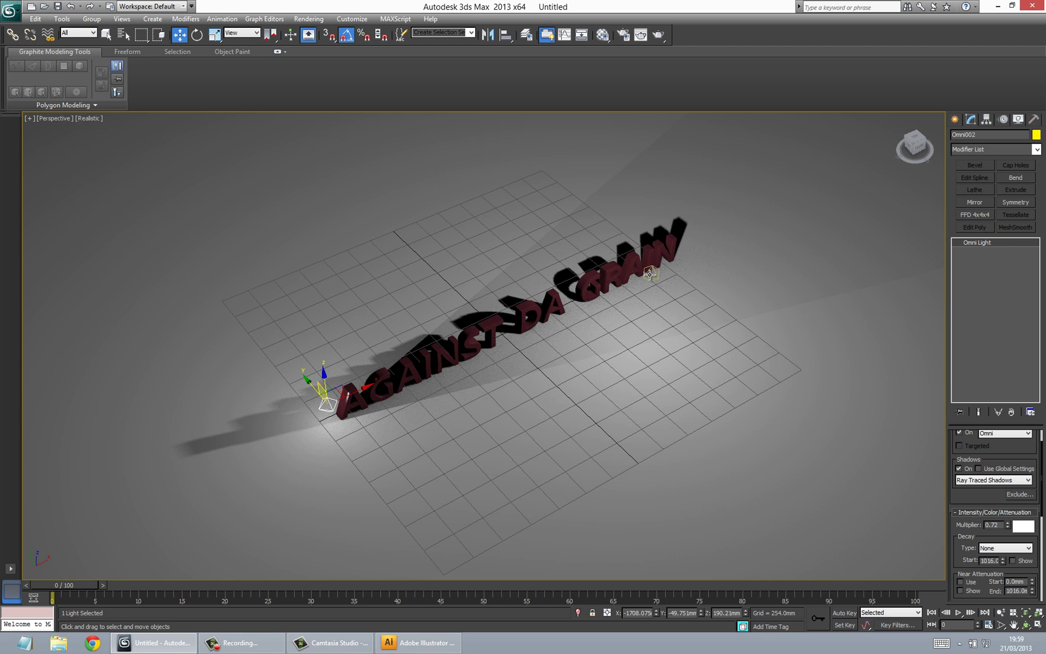
pyautogui.click(650, 274)
pyautogui.click(1007, 479)
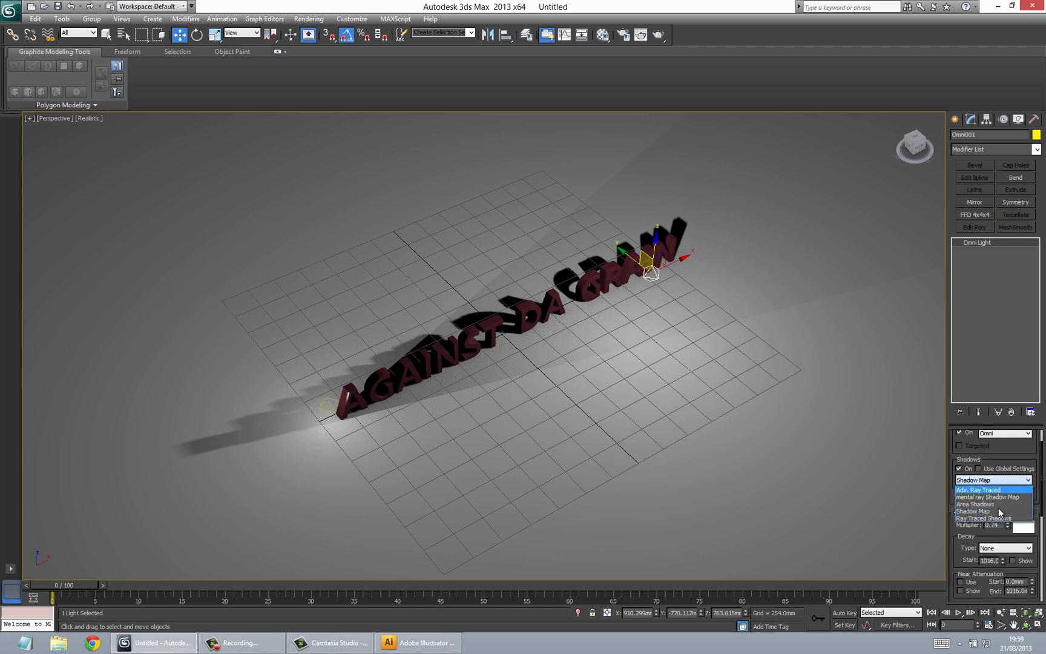
pyautogui.click(965, 518)
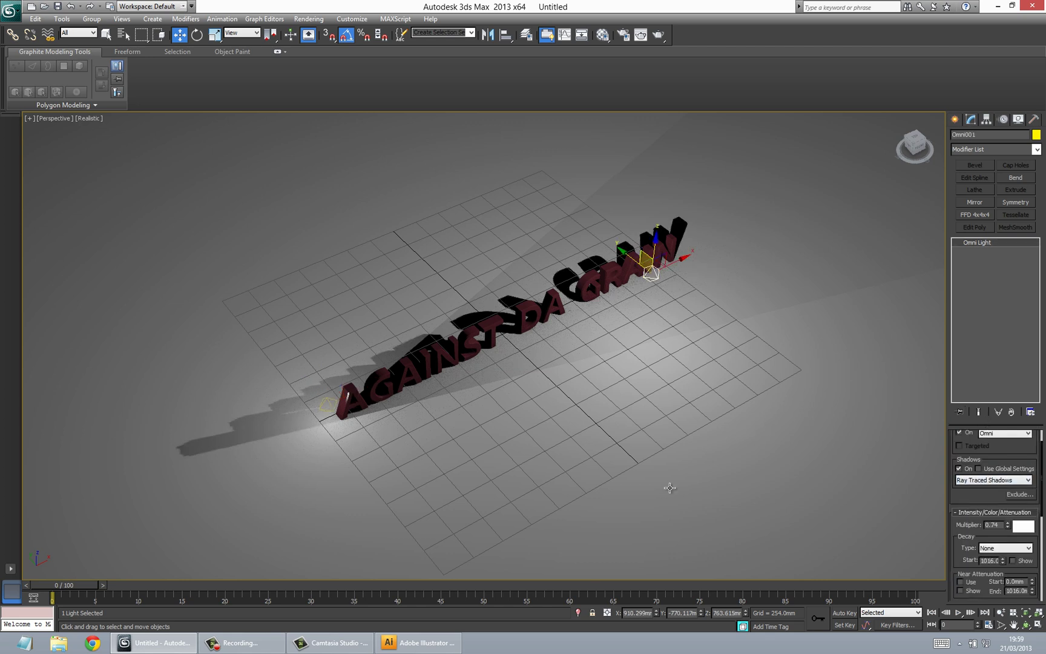
# - Orbit to a lower, more frontal view of the text to inspect the shadows
pyautogui.keyDown('alt'); pyautogui.moveTo(591, 372); pyautogui.dragTo(584, 347, button='middle'); pyautogui.keyUp('alt')
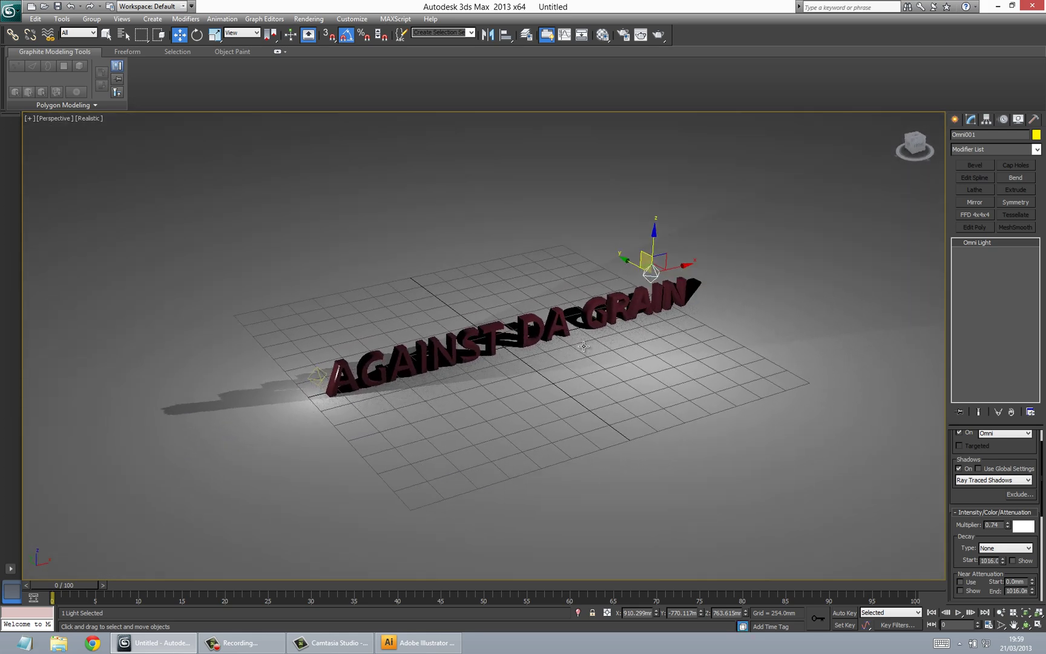
pyautogui.scroll(5, 584, 347)
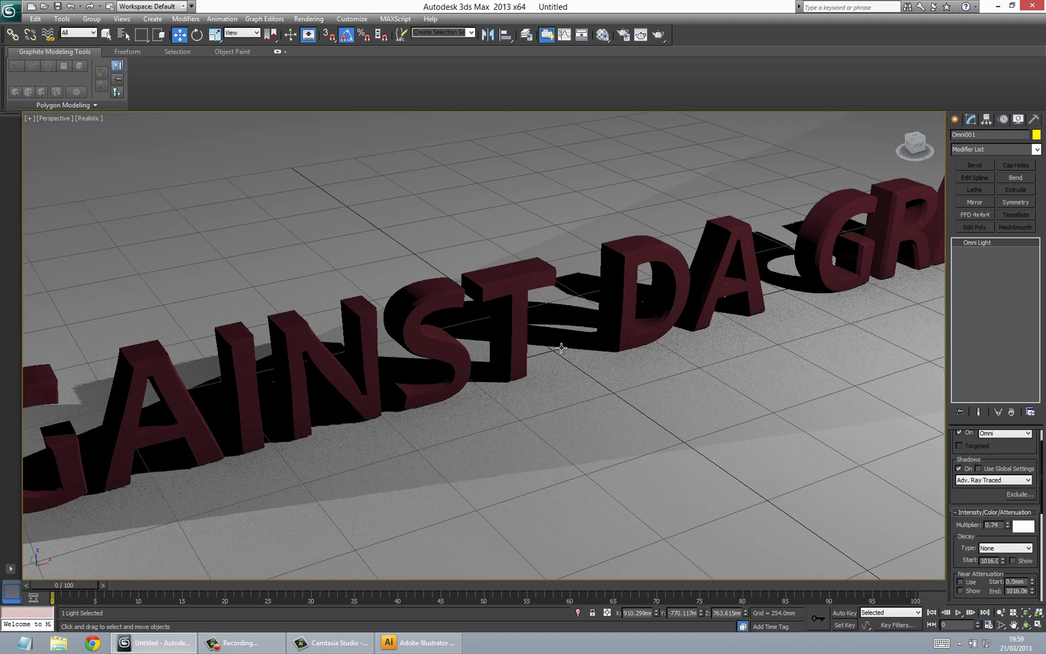
pyautogui.scroll(-8, 562, 348)
pyautogui.scroll(8, 562, 351)
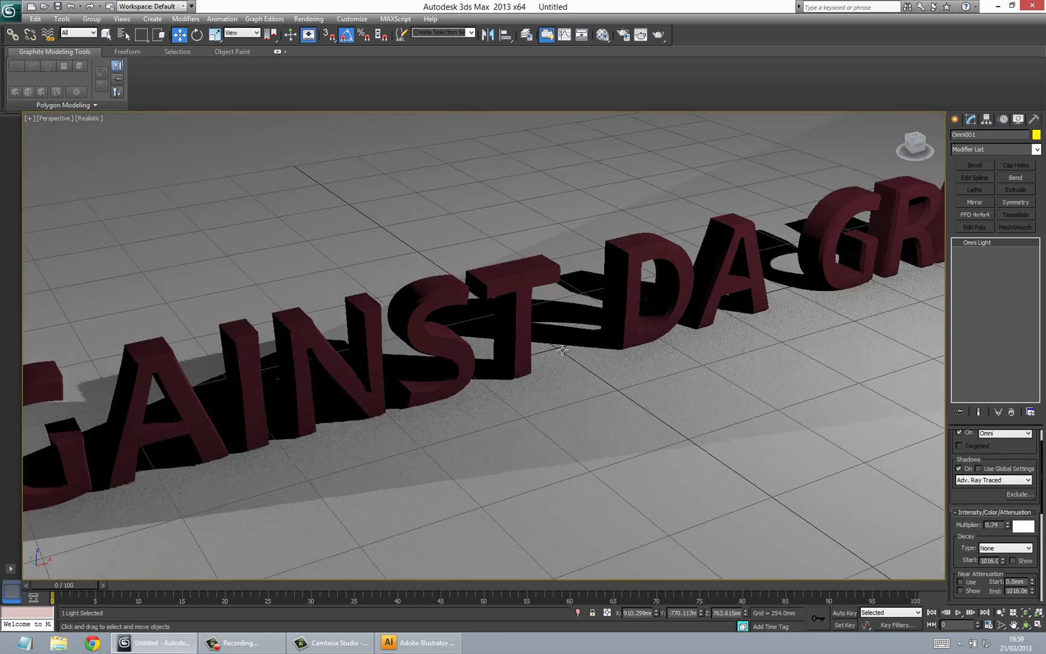
pyautogui.scroll(-3, 566, 350)
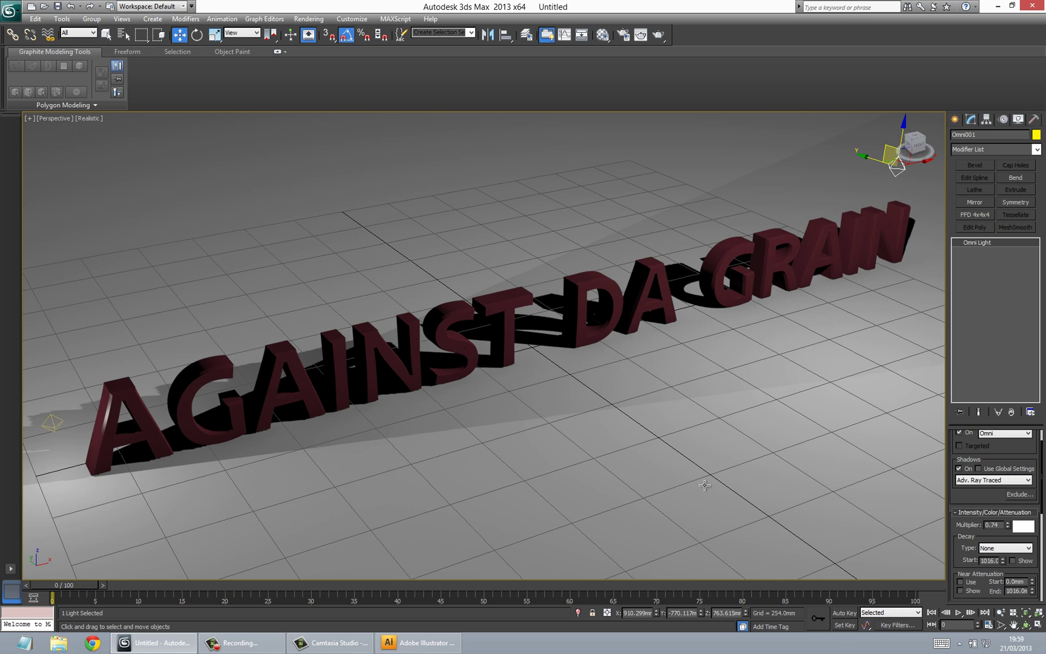
pyautogui.click(659, 40)
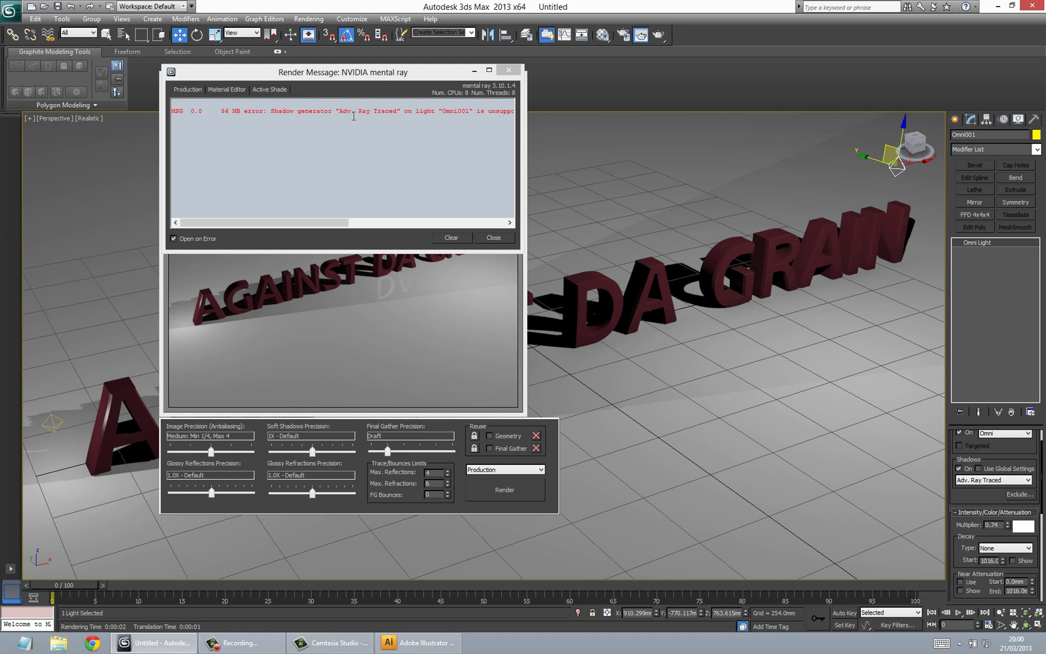
pyautogui.moveTo(291, 223); pyautogui.dragTo(213, 219)
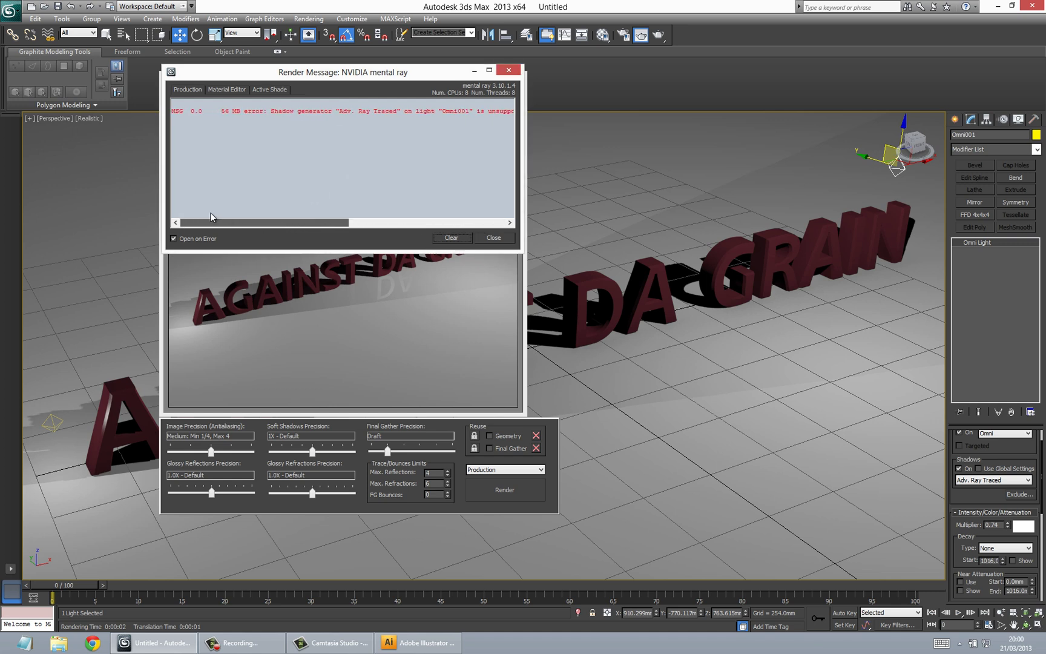
pyautogui.click(449, 241)
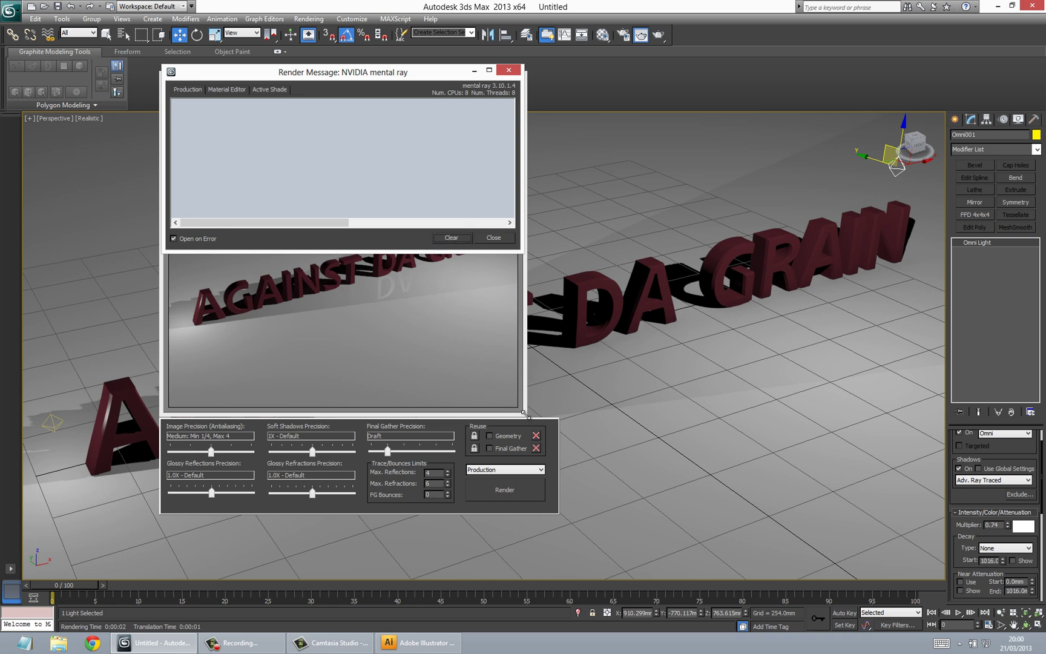
pyautogui.moveTo(524, 413); pyautogui.dragTo(670, 495)
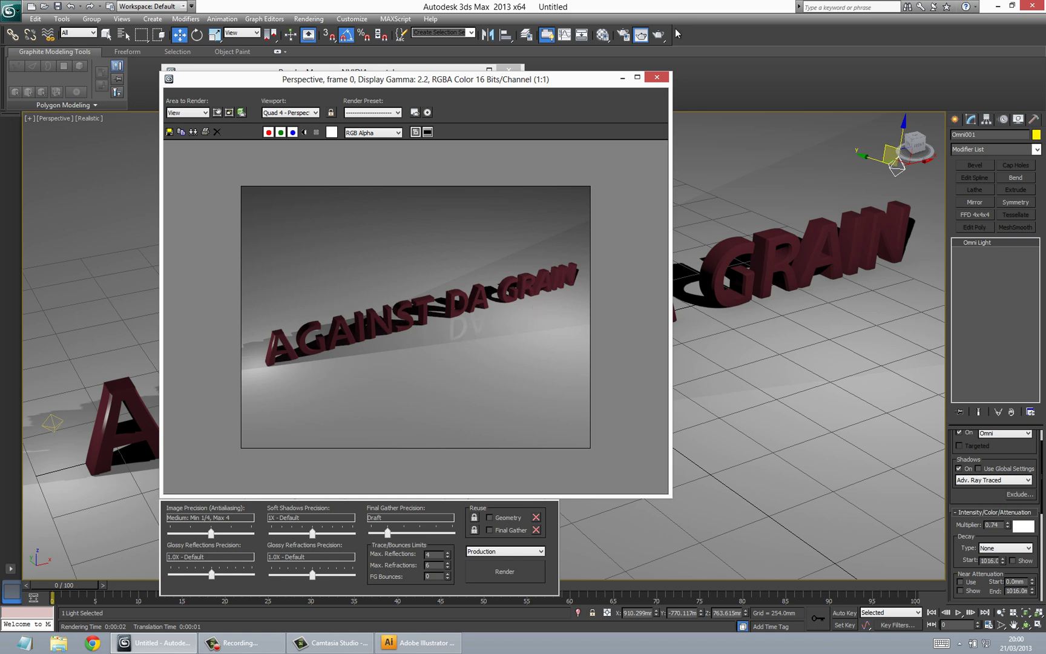
pyautogui.click(656, 79)
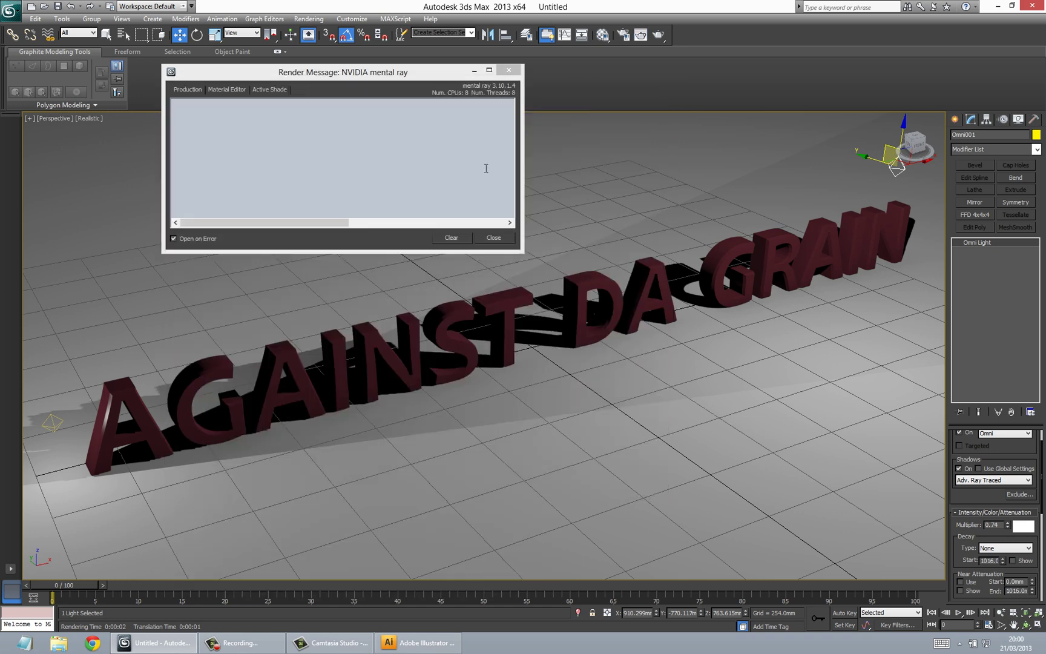
pyautogui.click(508, 73)
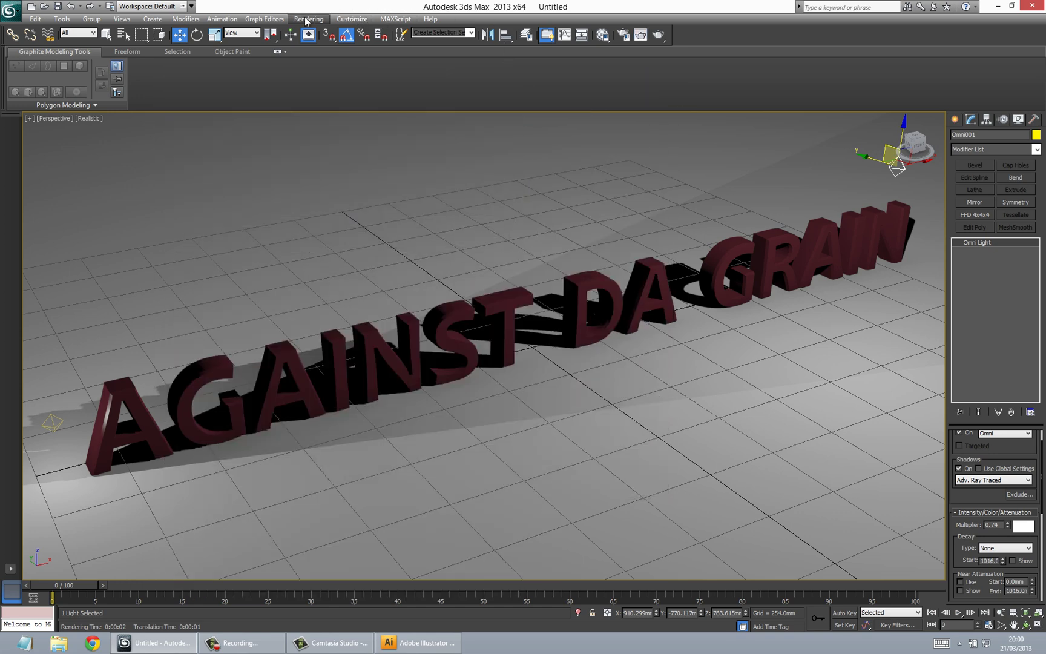
# - Check the Assign Renderer rollout in Render Setup for NVIDIA mental ray as production renderer, then close it
pyautogui.click(307, 20)
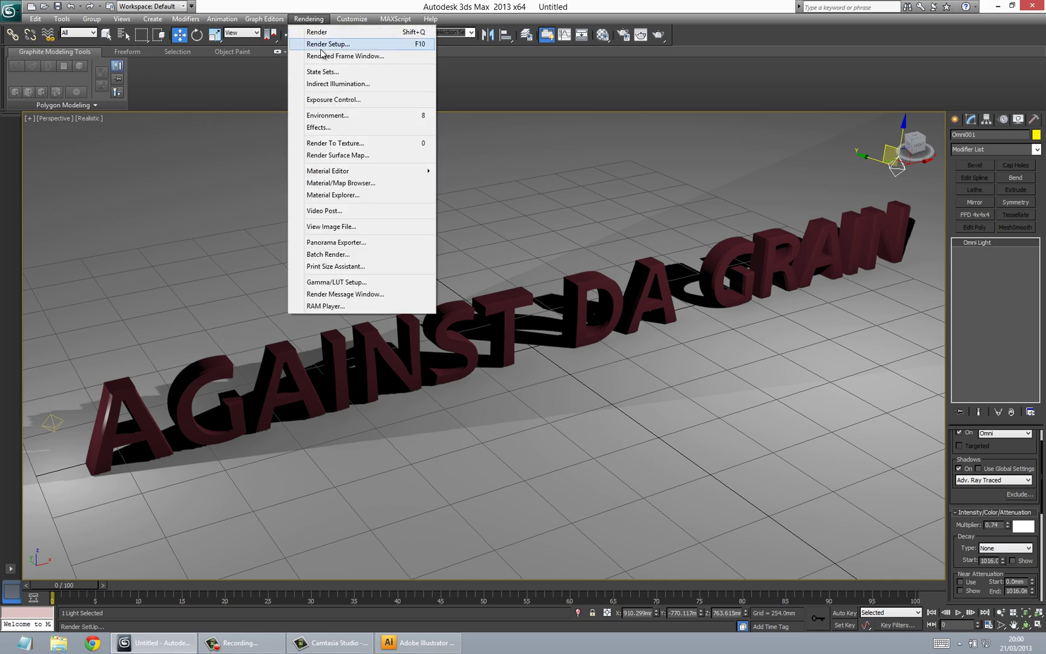
pyautogui.click(326, 44)
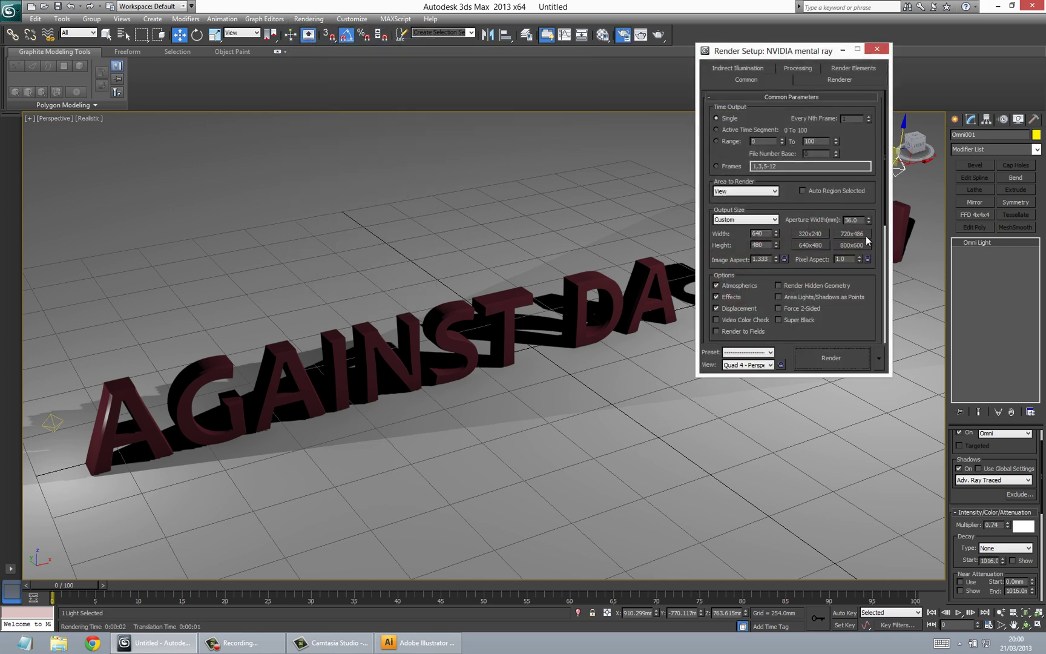
pyautogui.scroll(-5, 855, 319)
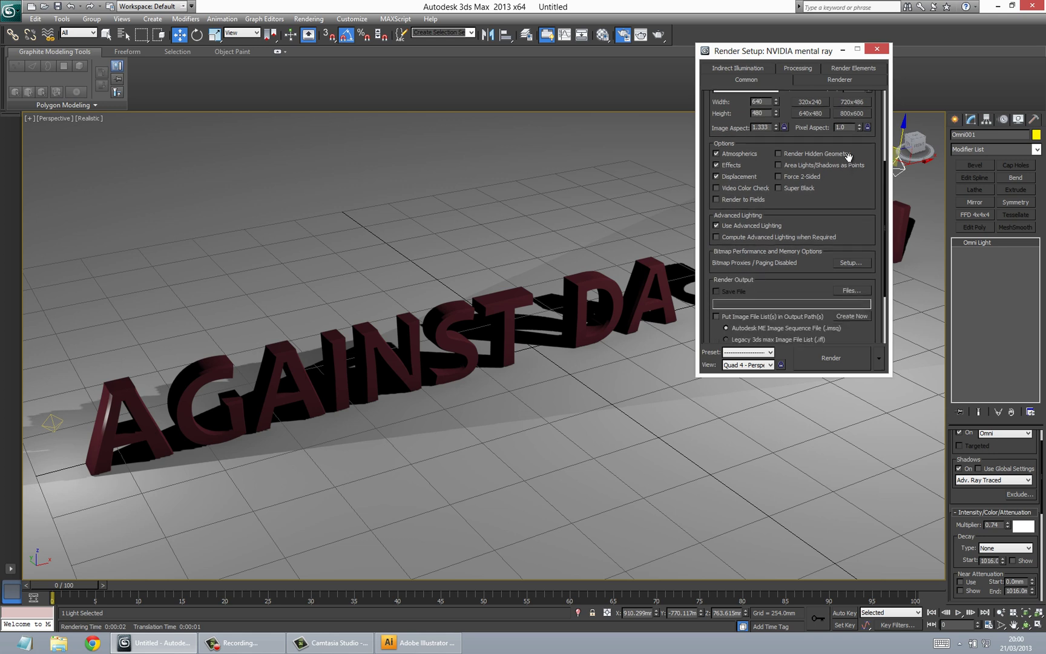
pyautogui.scroll(-1, 852, 233)
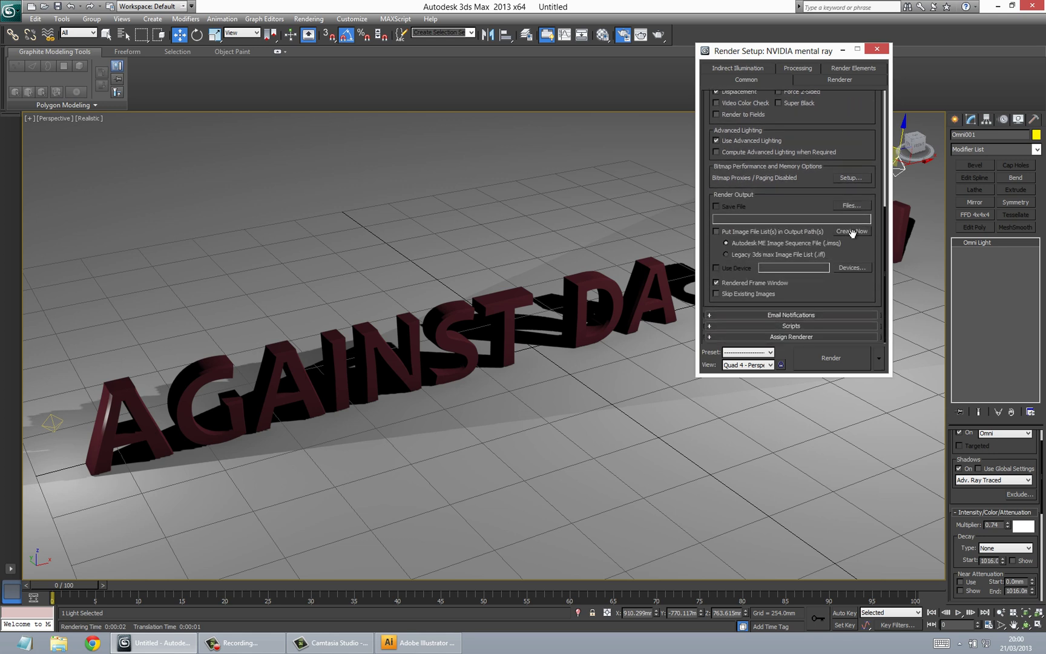
pyautogui.click(785, 337)
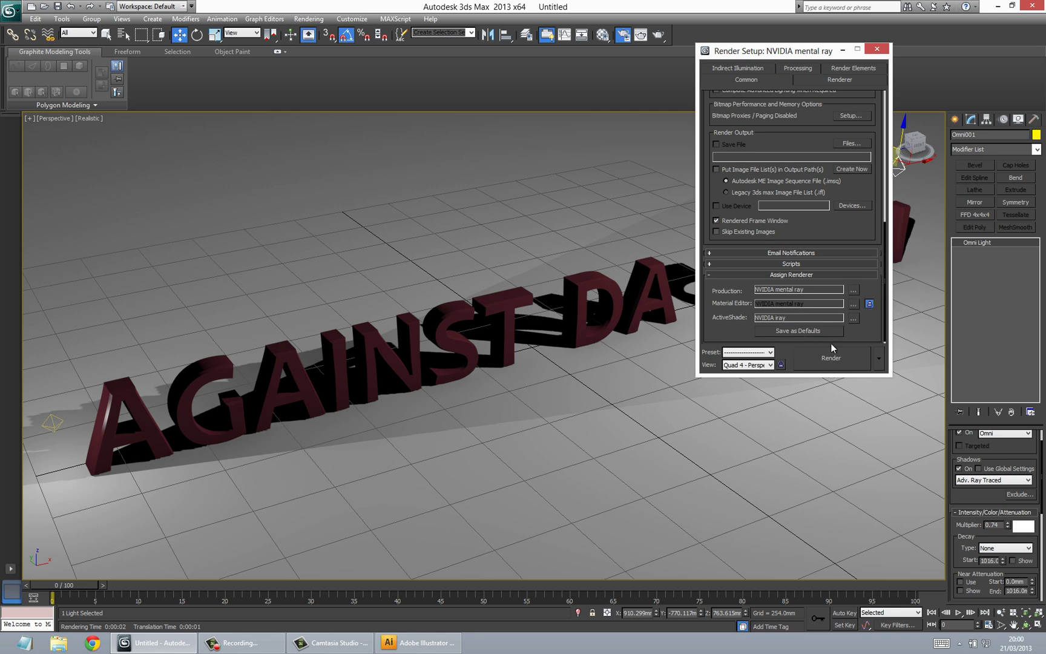
pyautogui.click(879, 51)
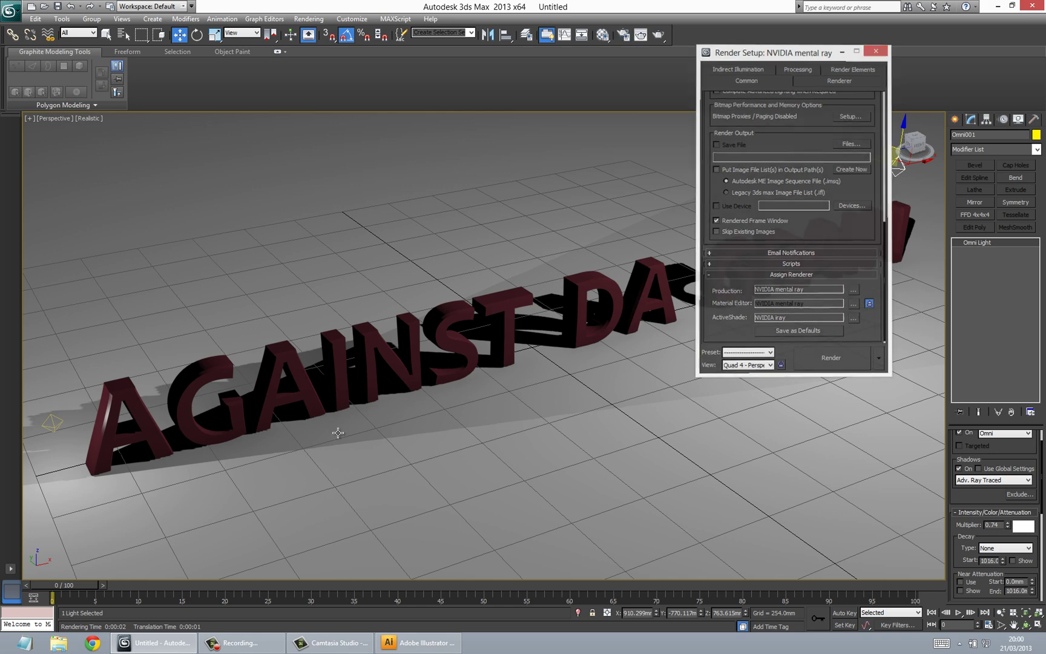